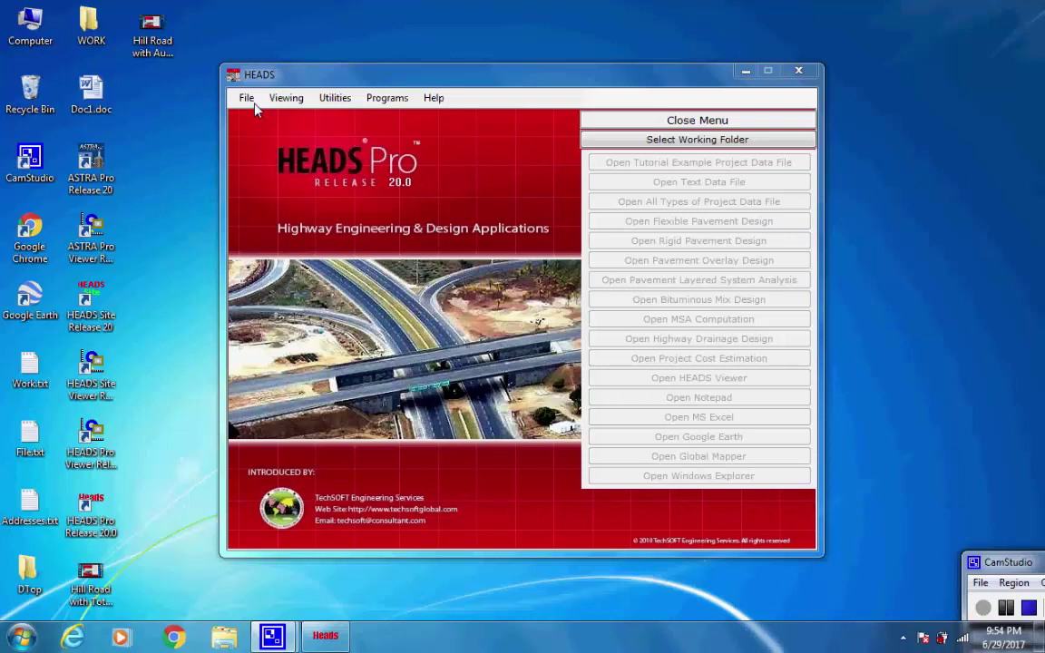
# Set the Work folder on the desktop as the working folder
pyautogui.click(249, 99)
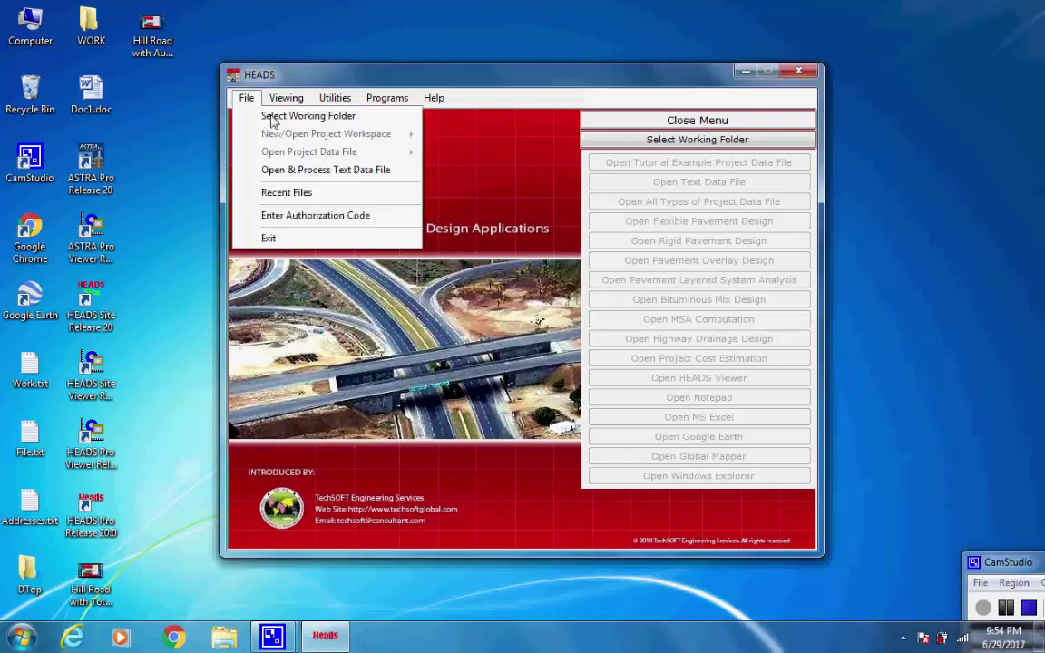
pyautogui.click(322, 113)
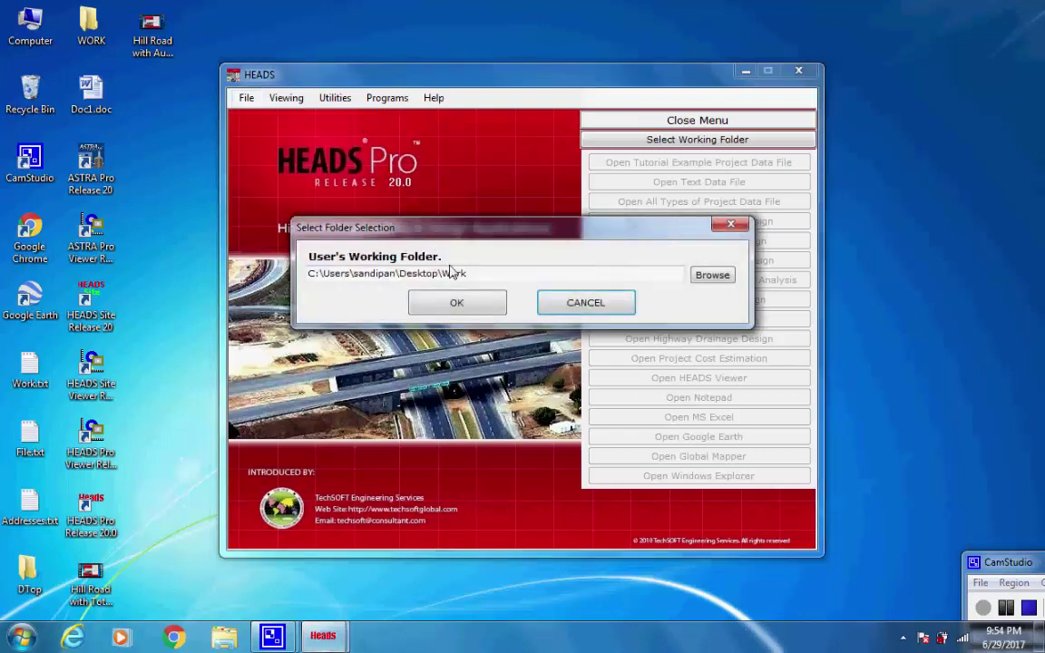
pyautogui.moveTo(466, 274); pyautogui.dragTo(402, 278)
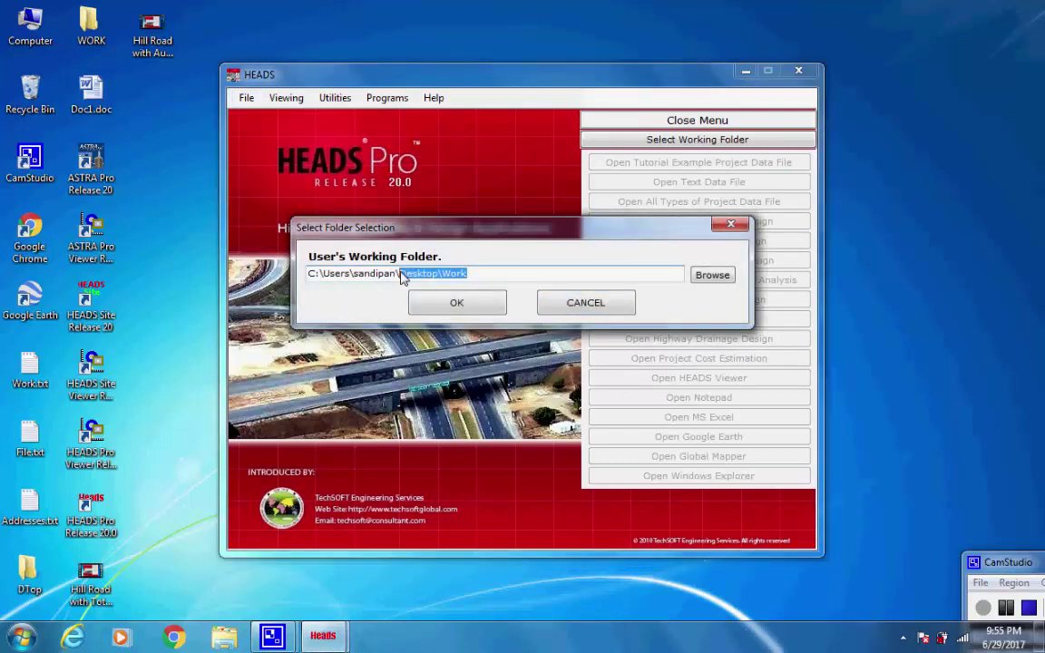
pyautogui.click(467, 276)
pyautogui.click(459, 304)
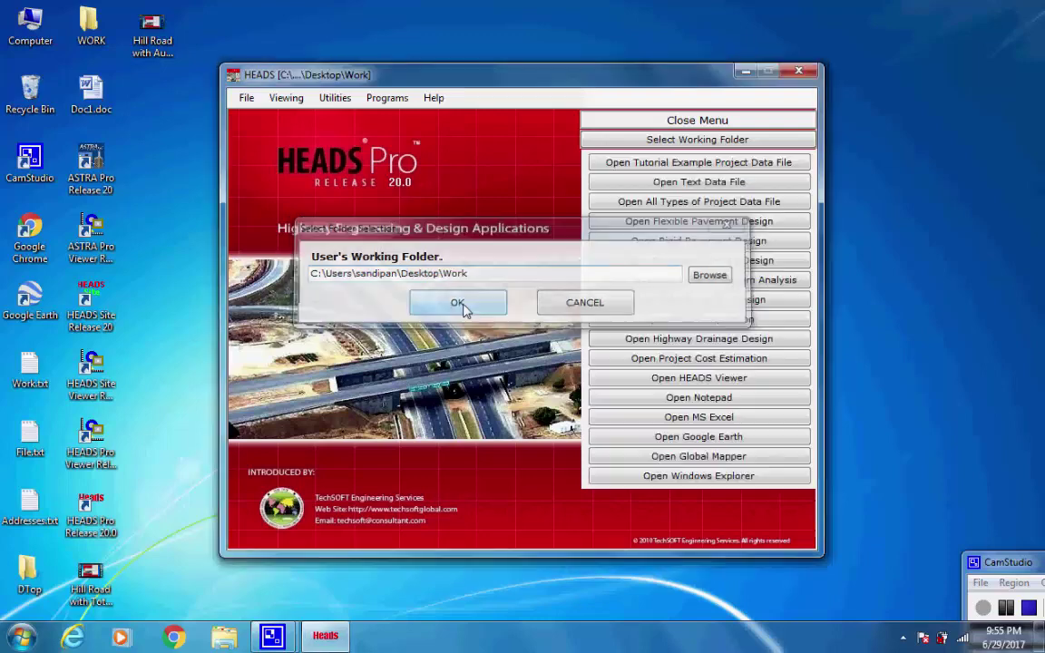
# Open a new project workspace for Uniform Section Hill Road Design
pyautogui.click(245, 99)
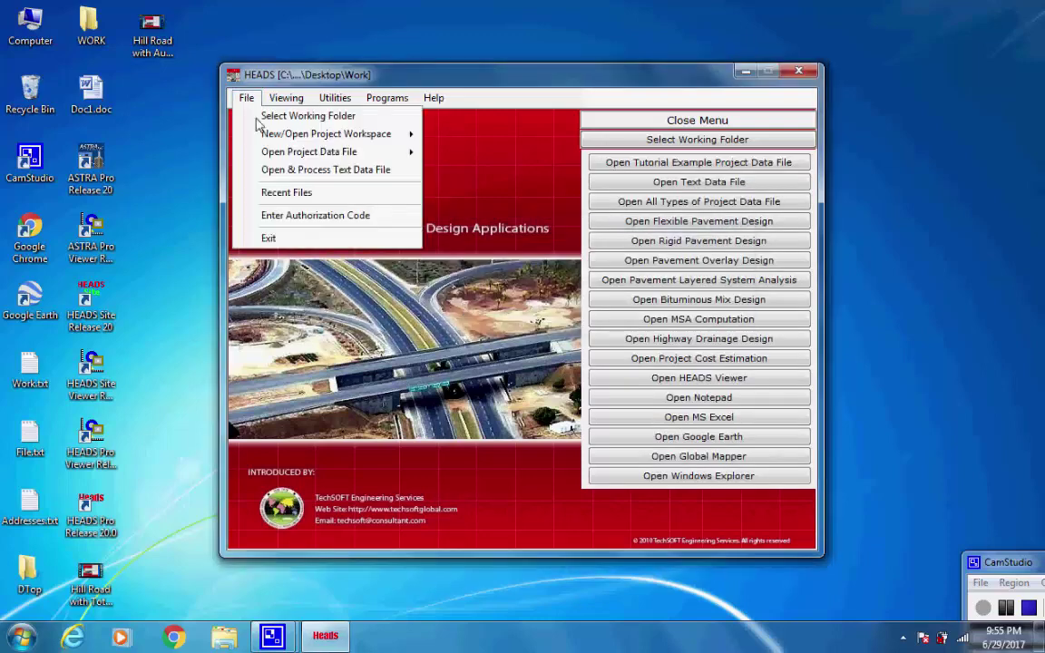
pyautogui.moveTo(376, 134)
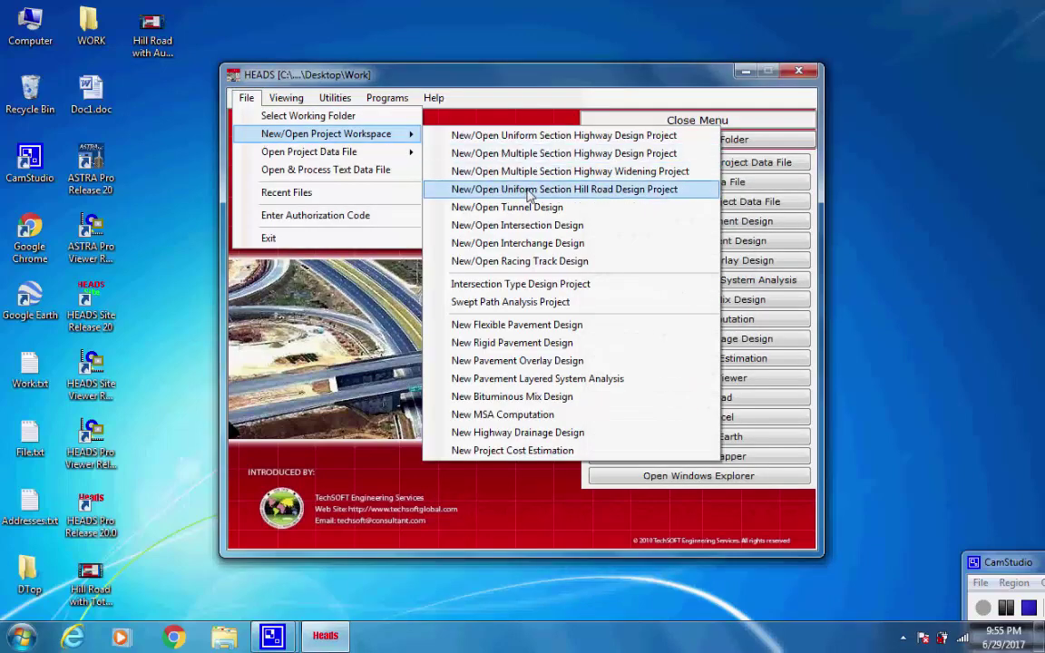
pyautogui.click(687, 201)
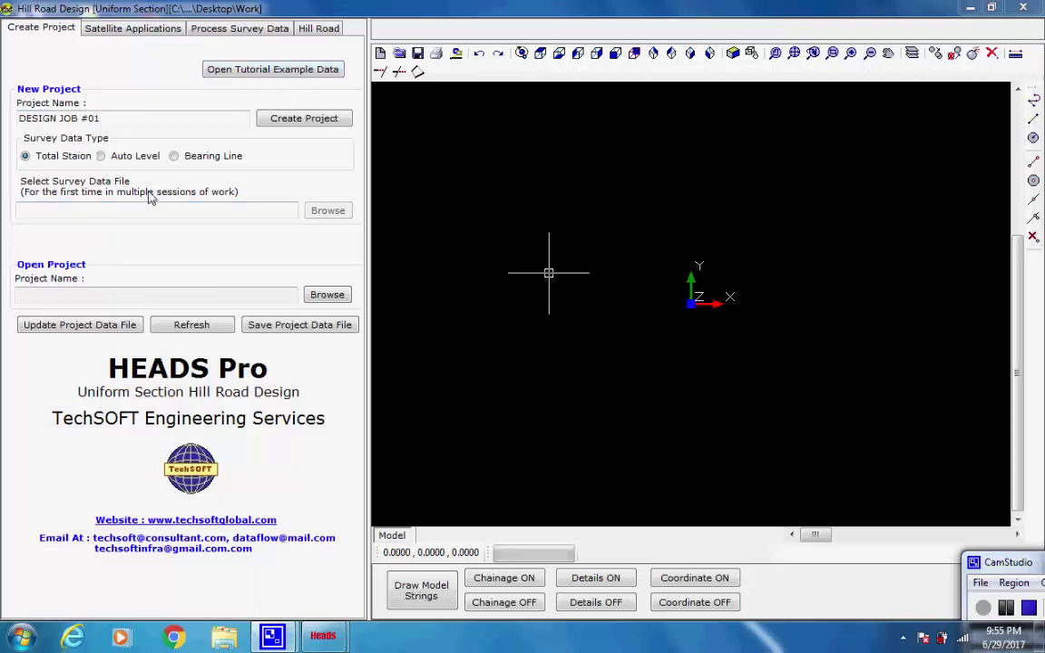
# Choose Bearing Line as the survey data type, then load the tutorial example data and open its Excel file
pyautogui.click(174, 157)
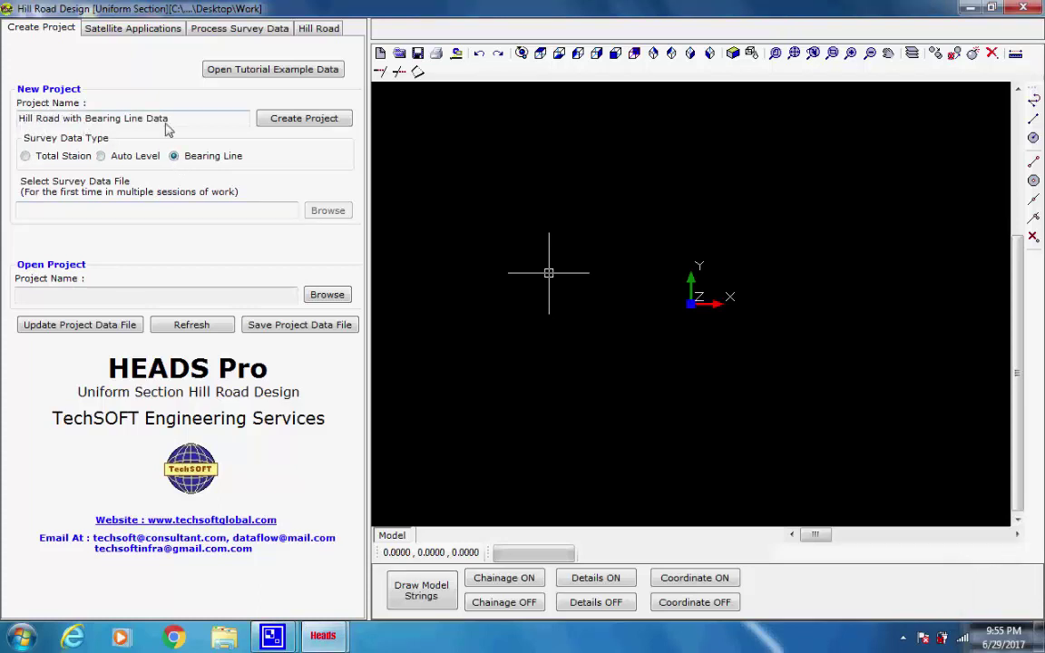
pyautogui.moveTo(168, 120); pyautogui.dragTo(23, 118)
pyautogui.click(167, 125)
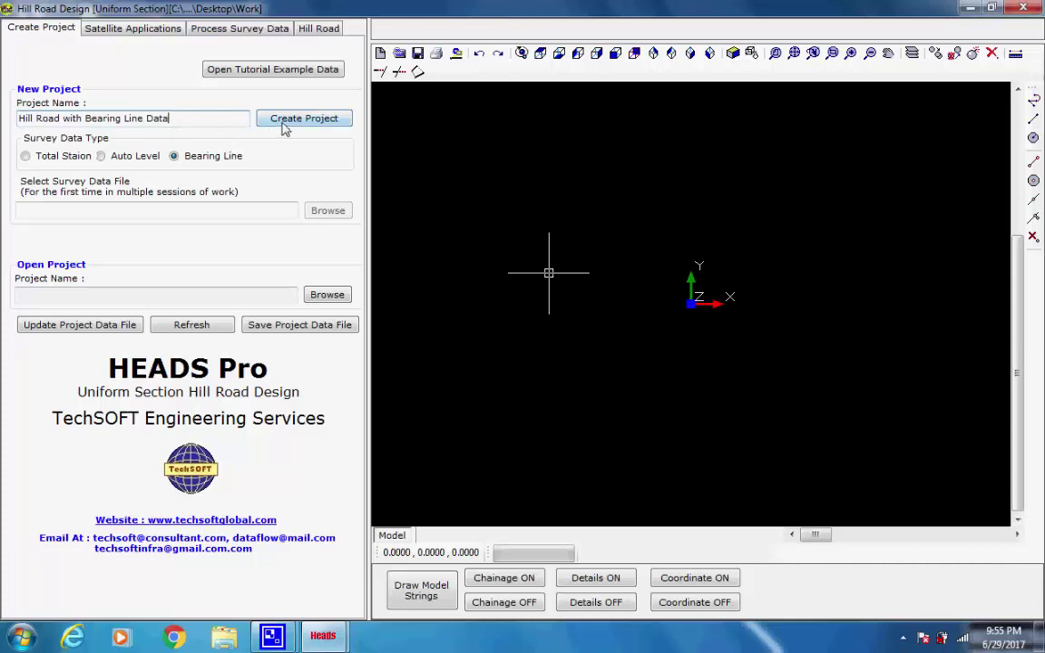
pyautogui.click(226, 72)
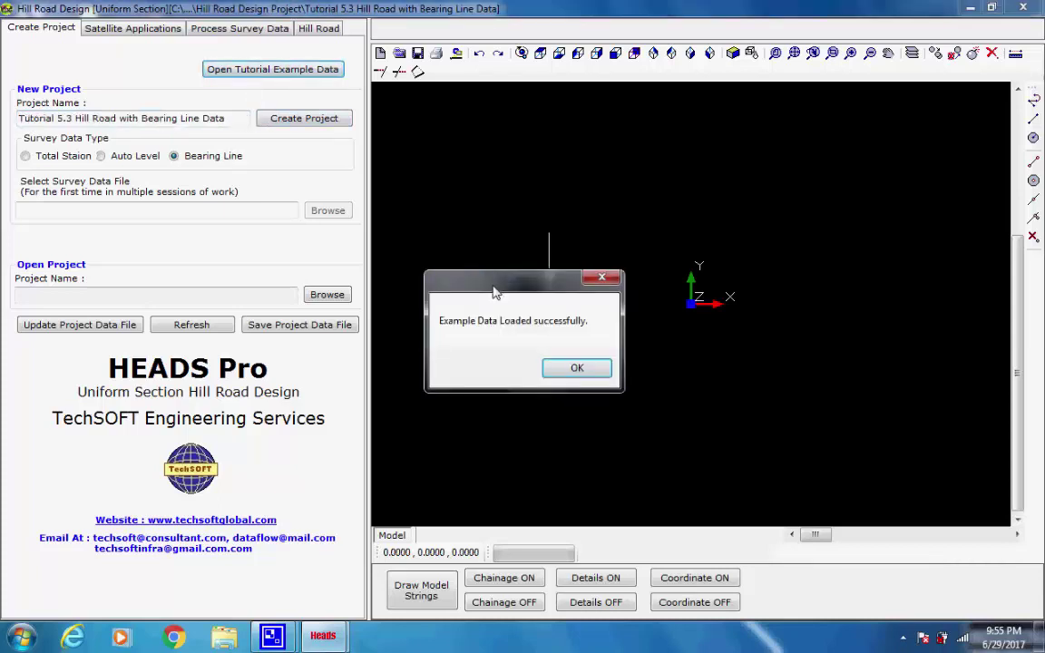
pyautogui.click(574, 370)
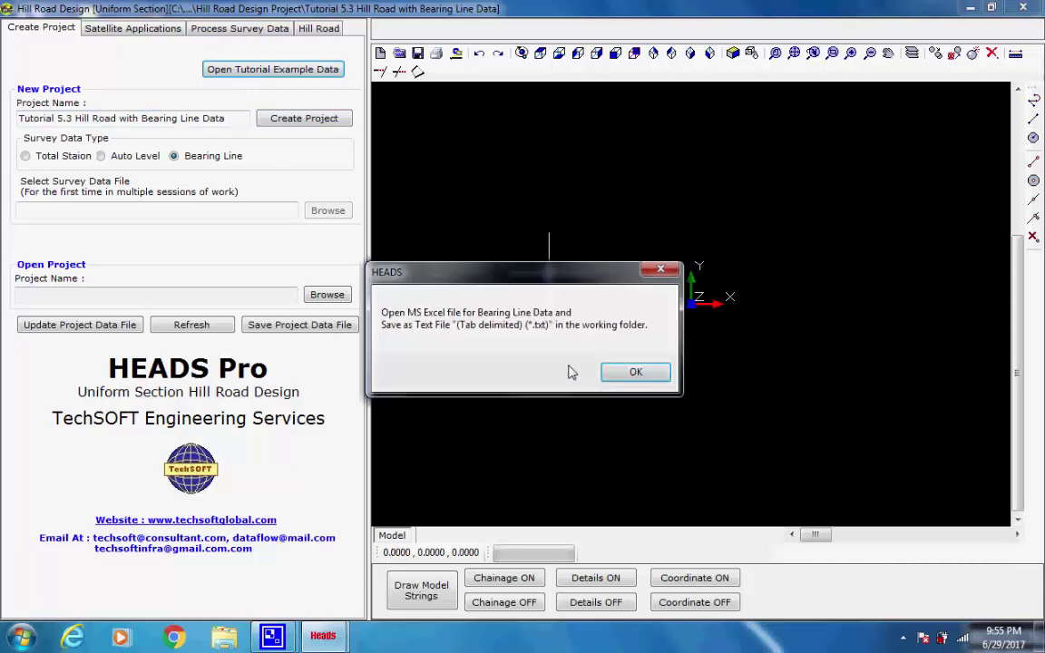
pyautogui.click(635, 375)
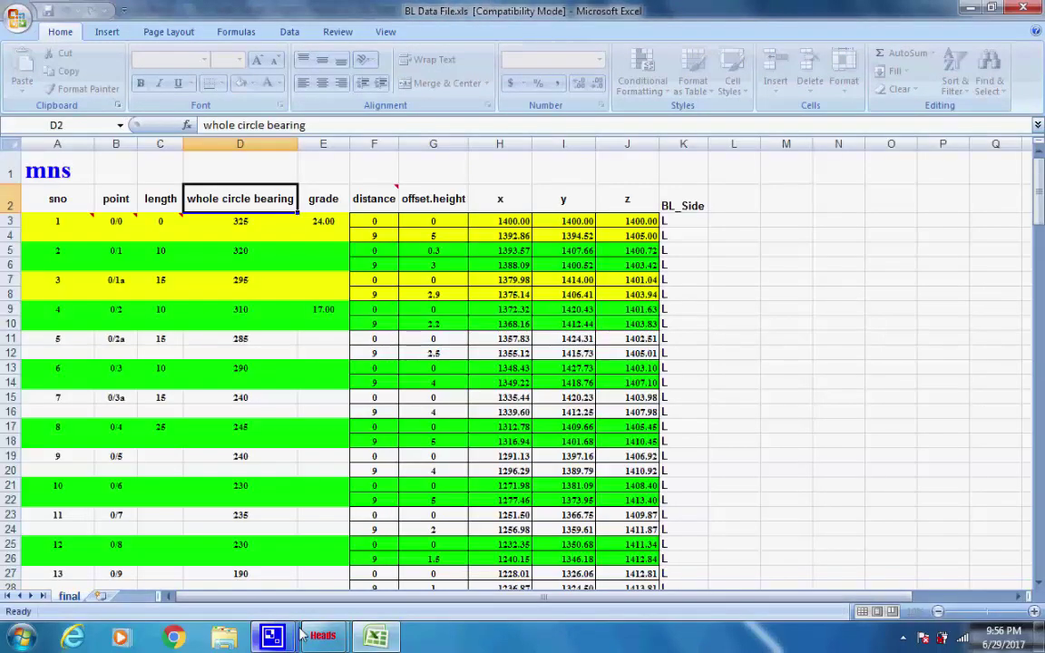
# Save the workbook as tab-delimited text named BL Data File.txt in the tutorial project folder and close Excel without saving again
pyautogui.click(16, 18)
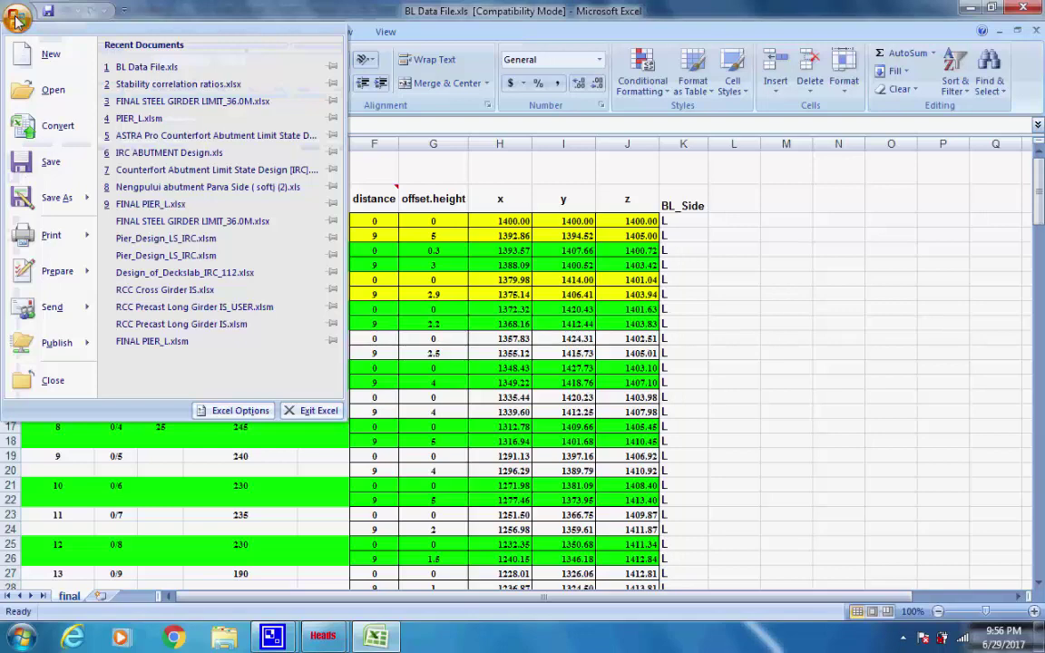
pyautogui.click(68, 201)
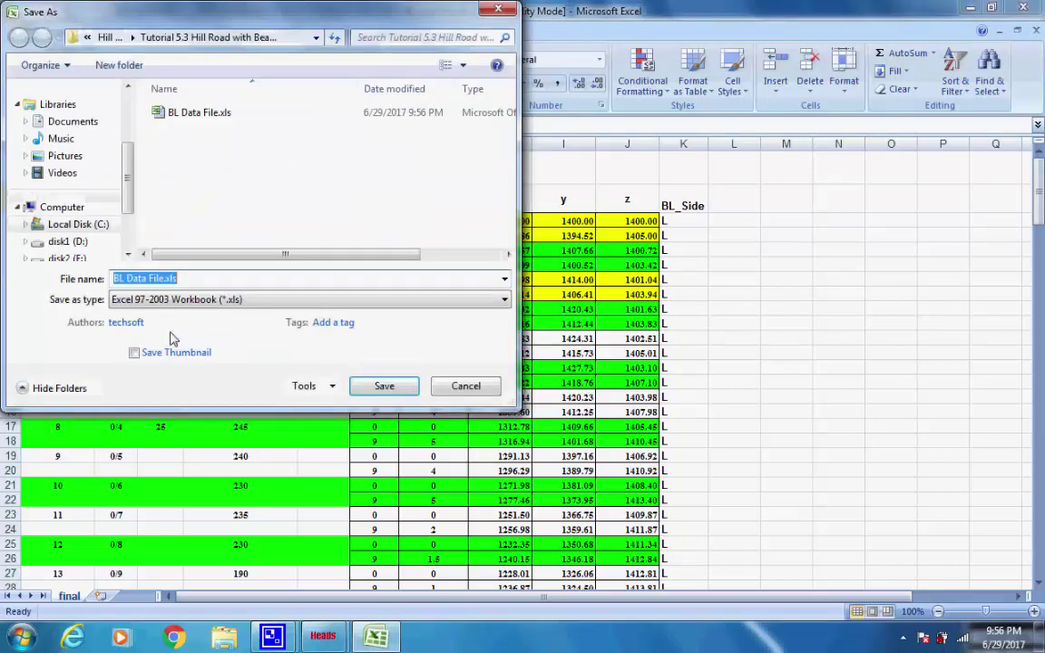
pyautogui.click(504, 300)
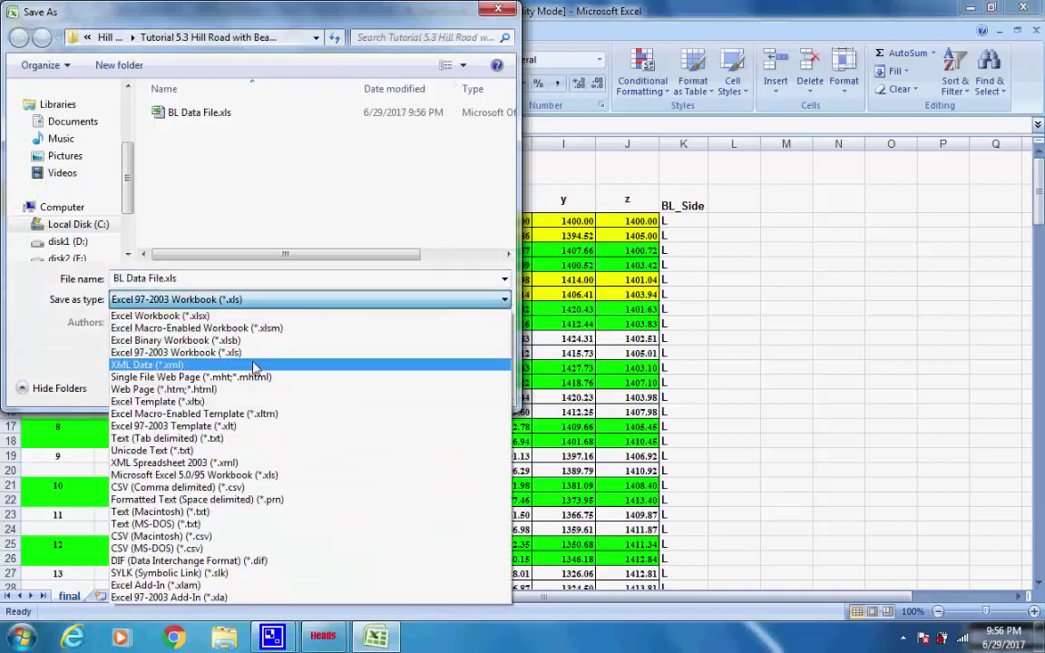
pyautogui.click(231, 438)
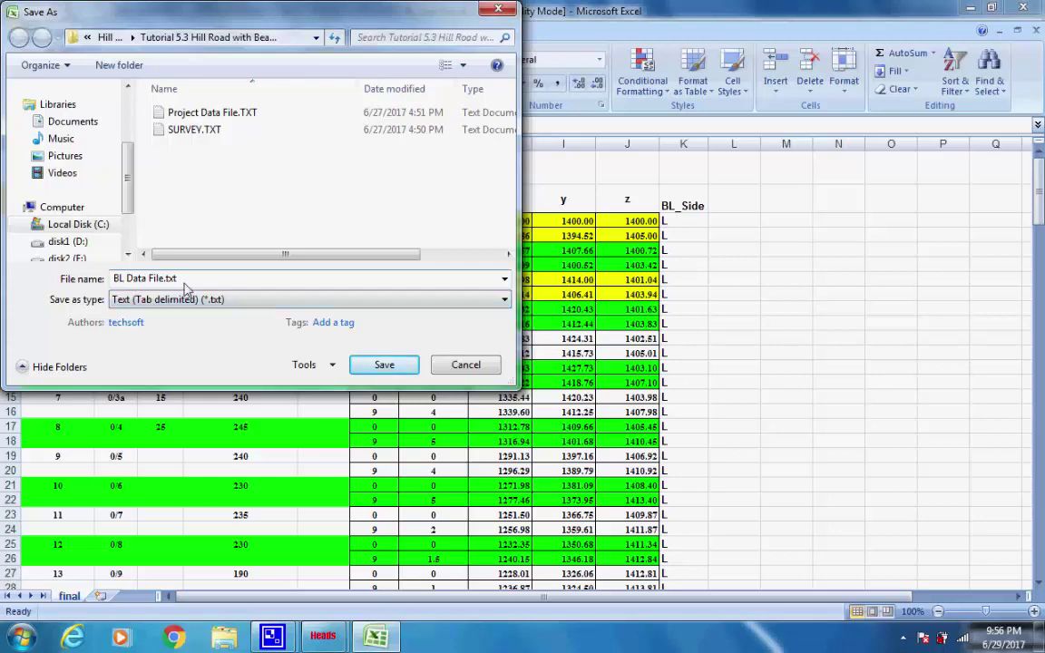
pyautogui.click(384, 366)
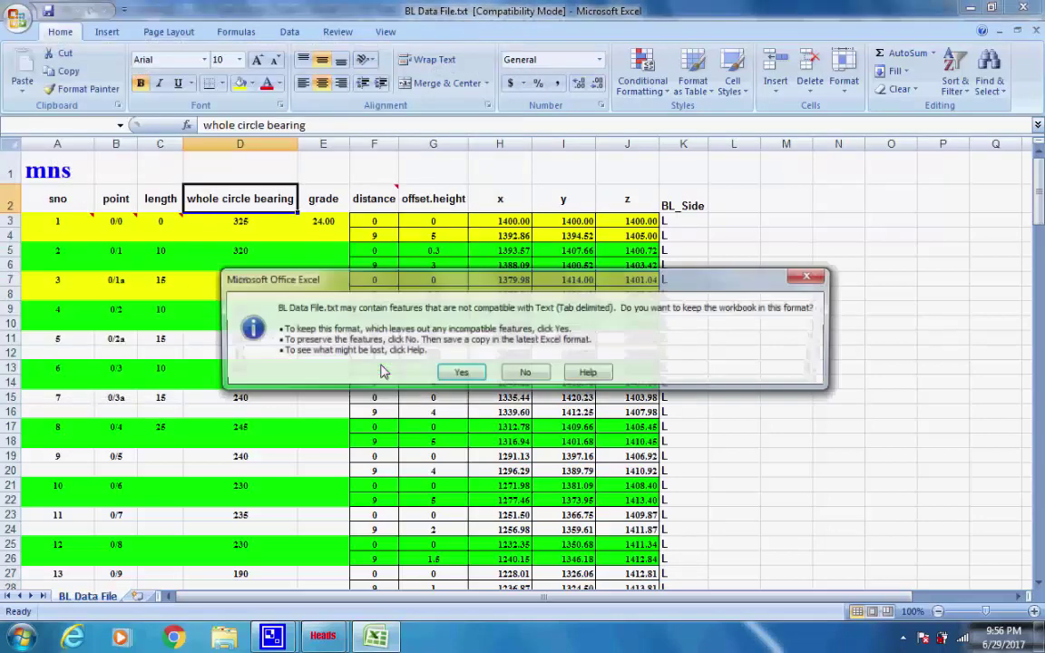
pyautogui.click(468, 375)
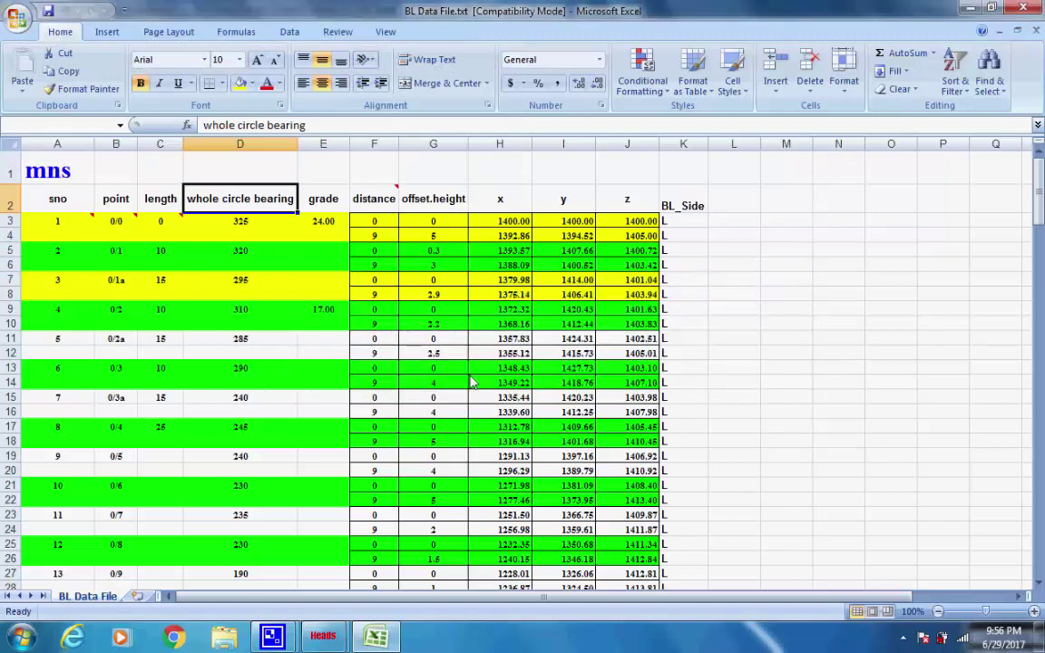
pyautogui.click(1022, 11)
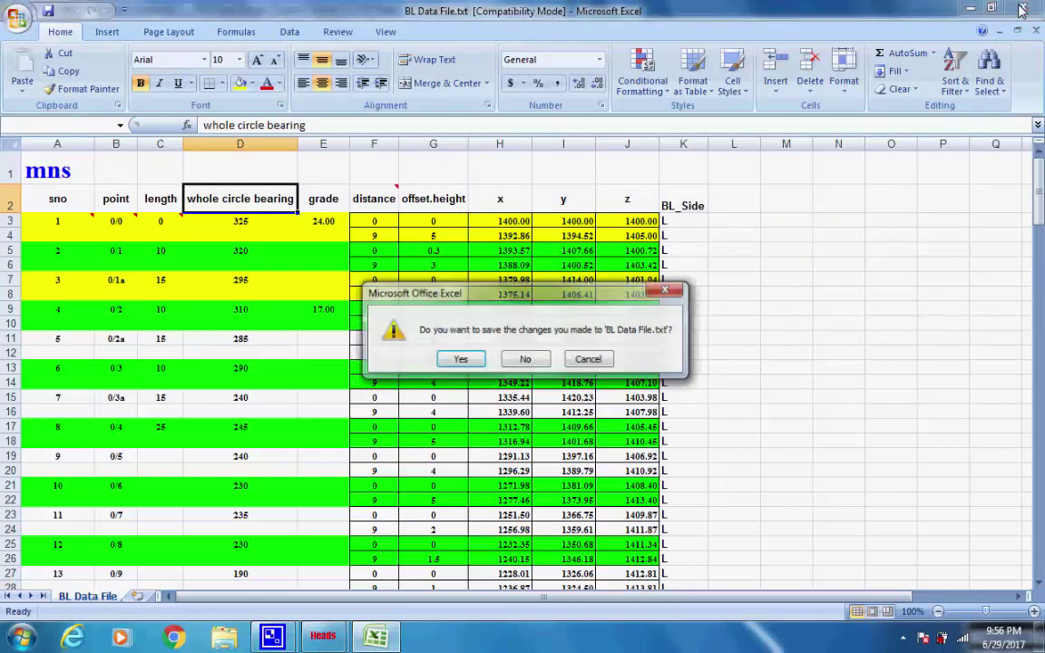
pyautogui.click(524, 361)
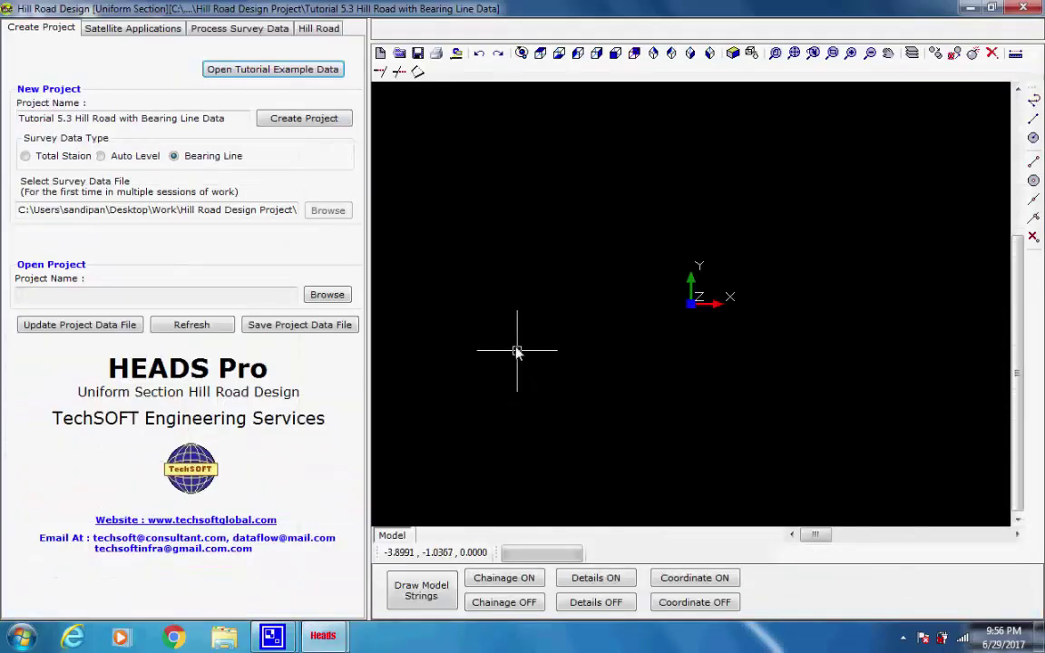
# Start creating the ground model from the survey data and load BL Data File.txt as the bearing line data
pyautogui.click(136, 33)
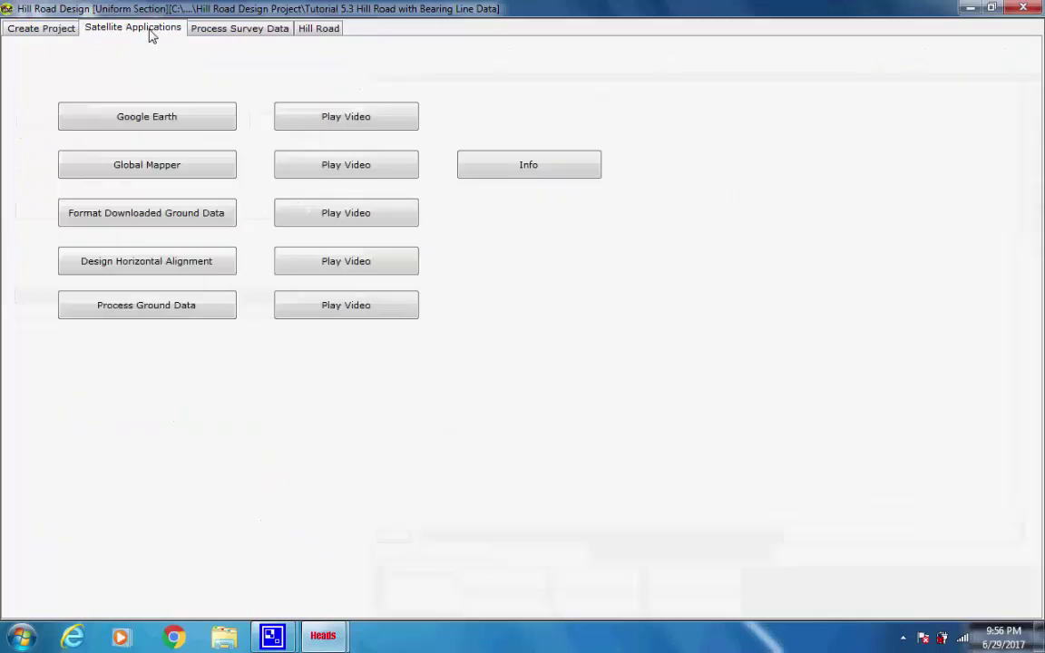
pyautogui.click(205, 31)
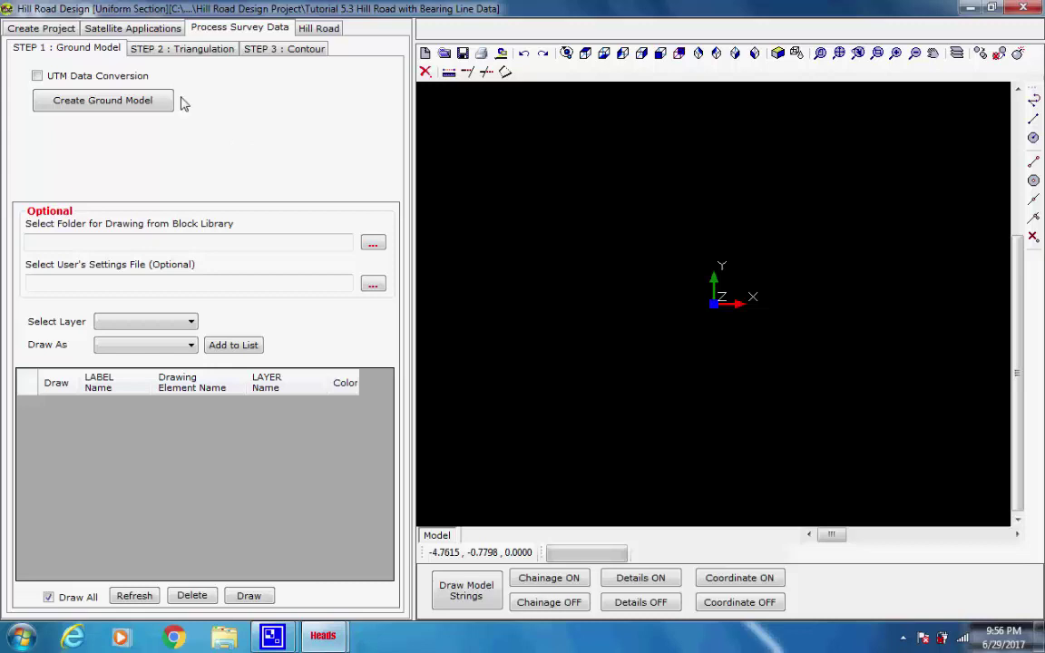
pyautogui.click(102, 103)
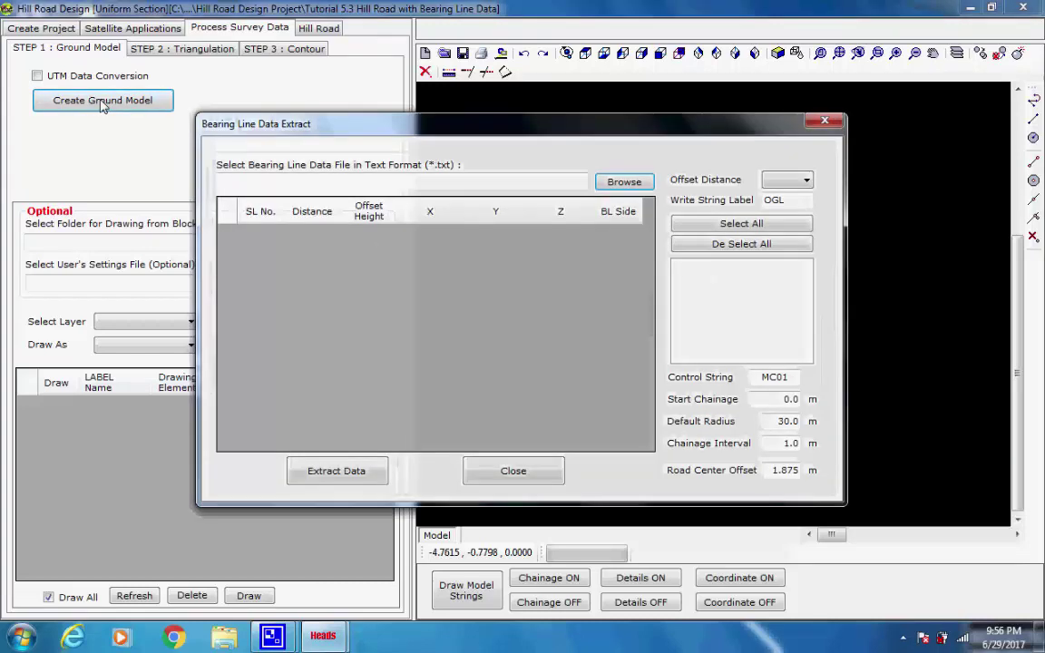
pyautogui.click(623, 182)
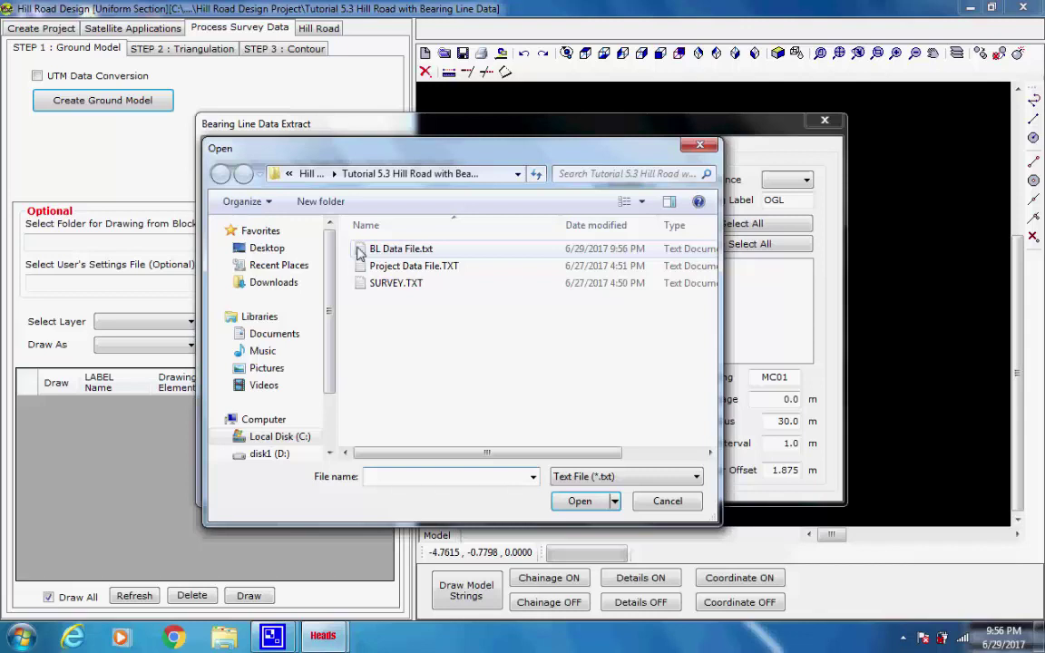
pyautogui.click(360, 252)
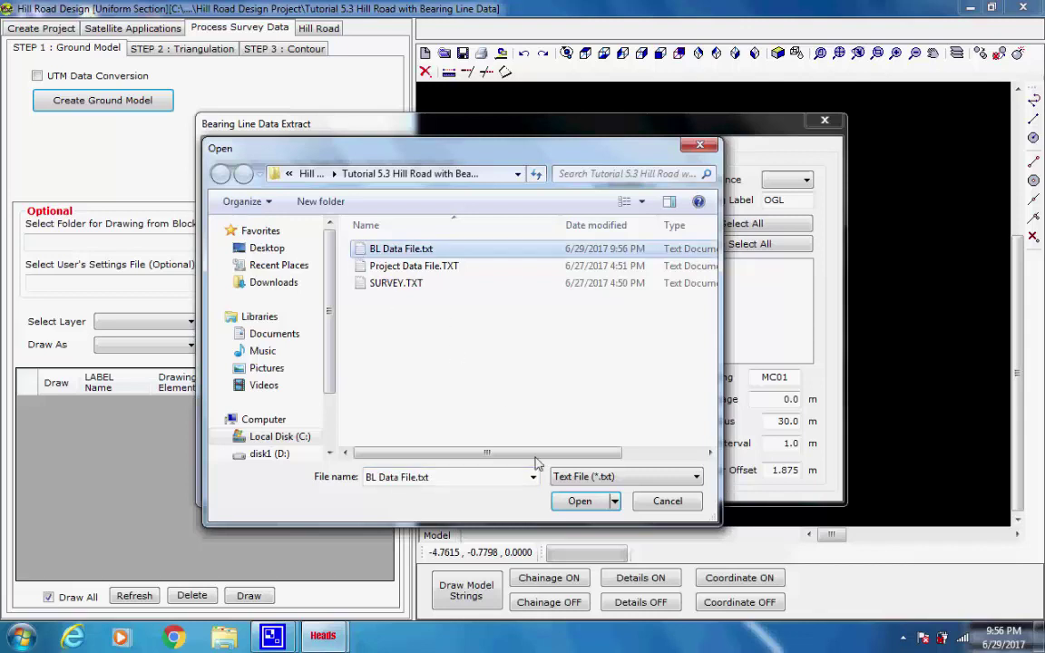
pyautogui.click(566, 503)
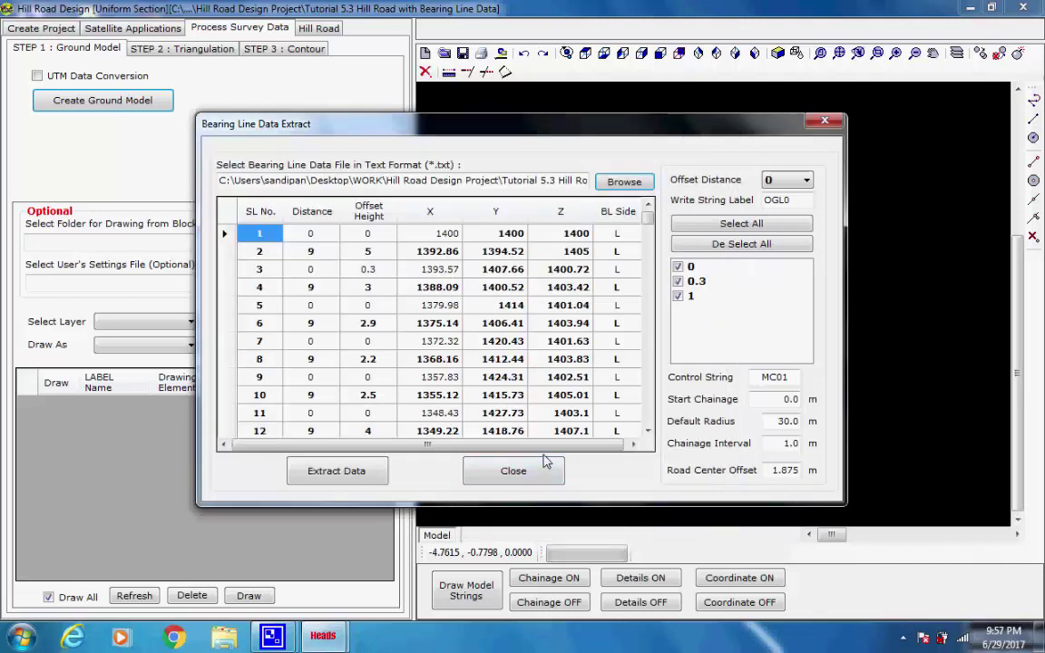
# Extract the bearing line data with the default settings and close the extraction dialog to create the ground model files
pyautogui.click(336, 470)
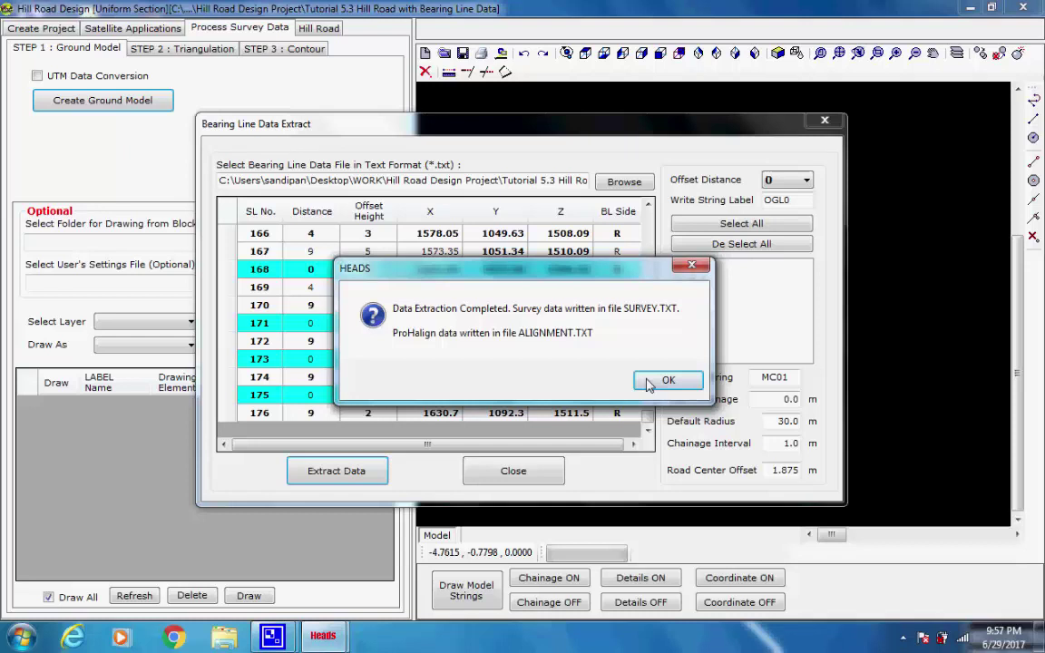
pyautogui.click(663, 380)
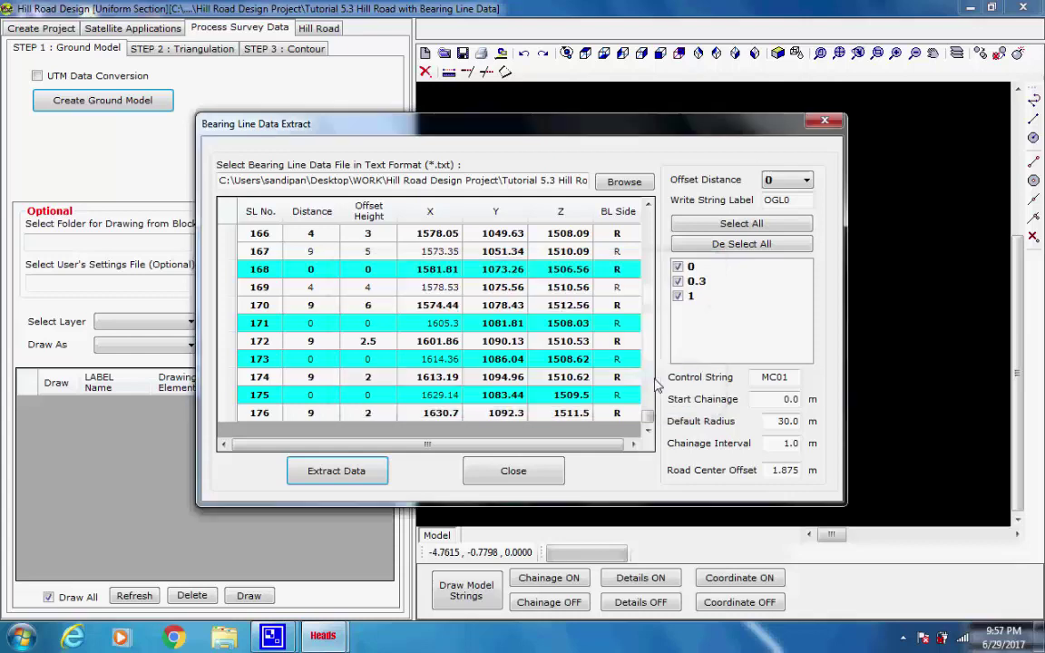
pyautogui.click(512, 471)
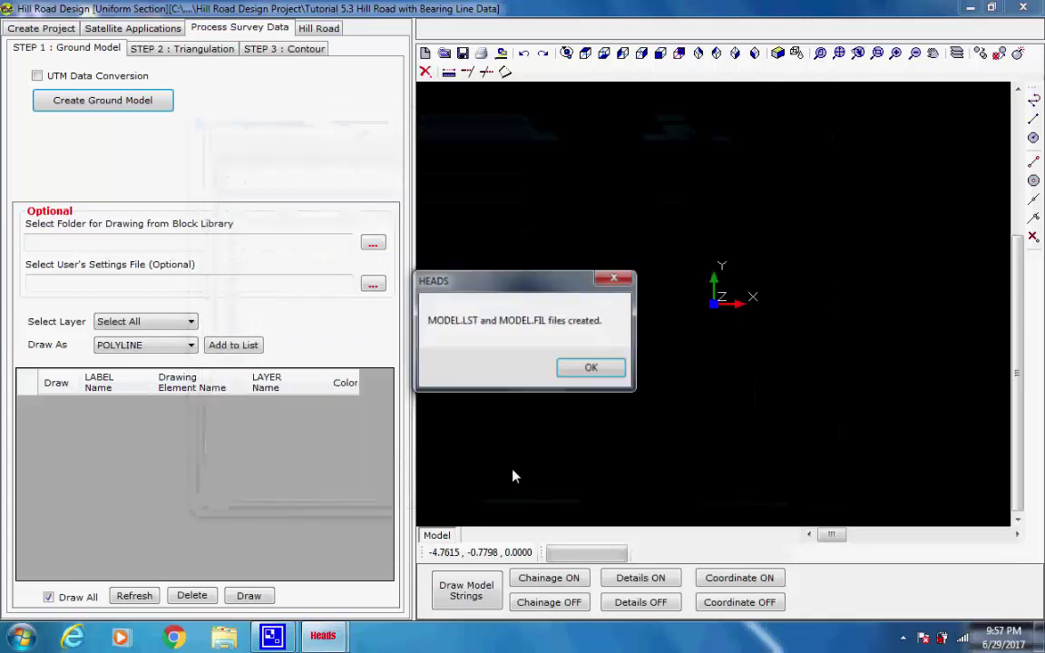
pyautogui.click(584, 369)
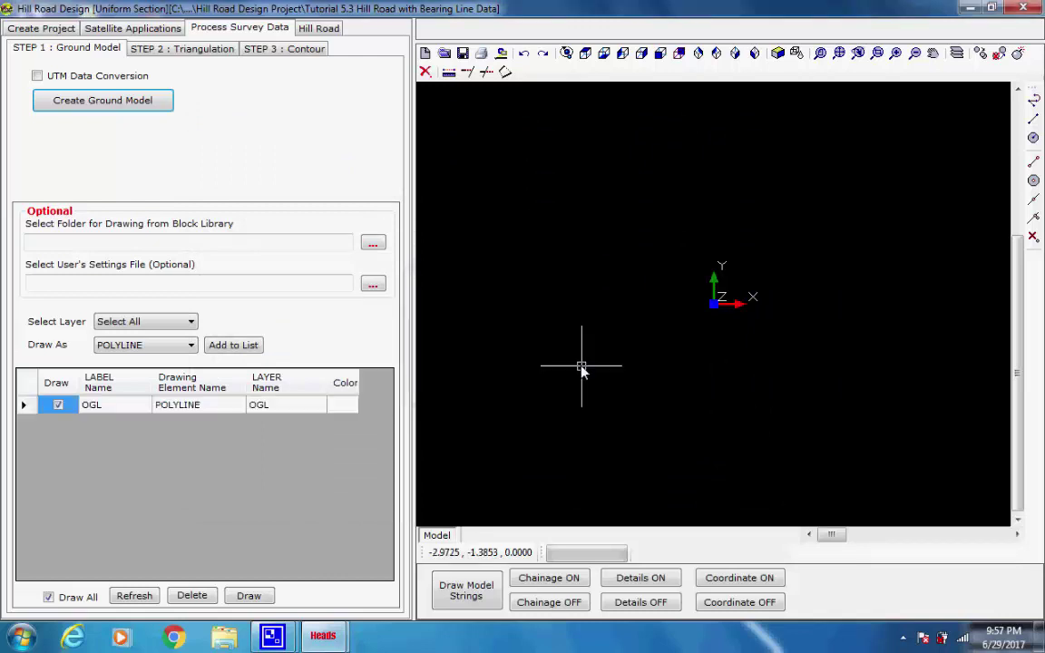
# Set the OGL polyline colour to bright green and draw the ground model
pyautogui.click(345, 413)
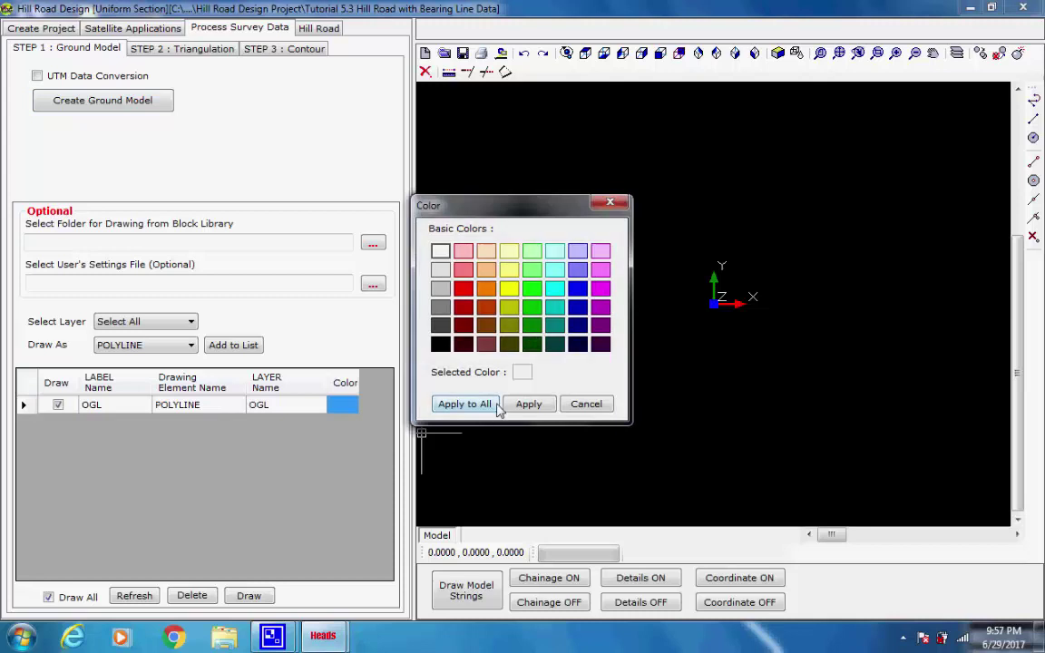
pyautogui.click(533, 291)
pyautogui.click(529, 404)
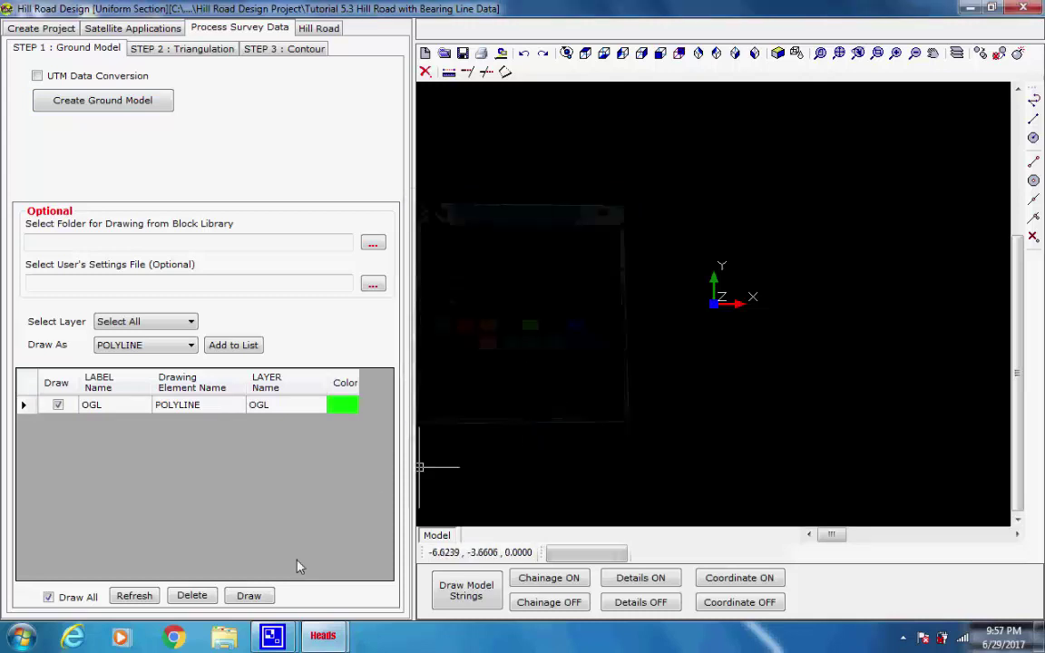
pyautogui.click(251, 598)
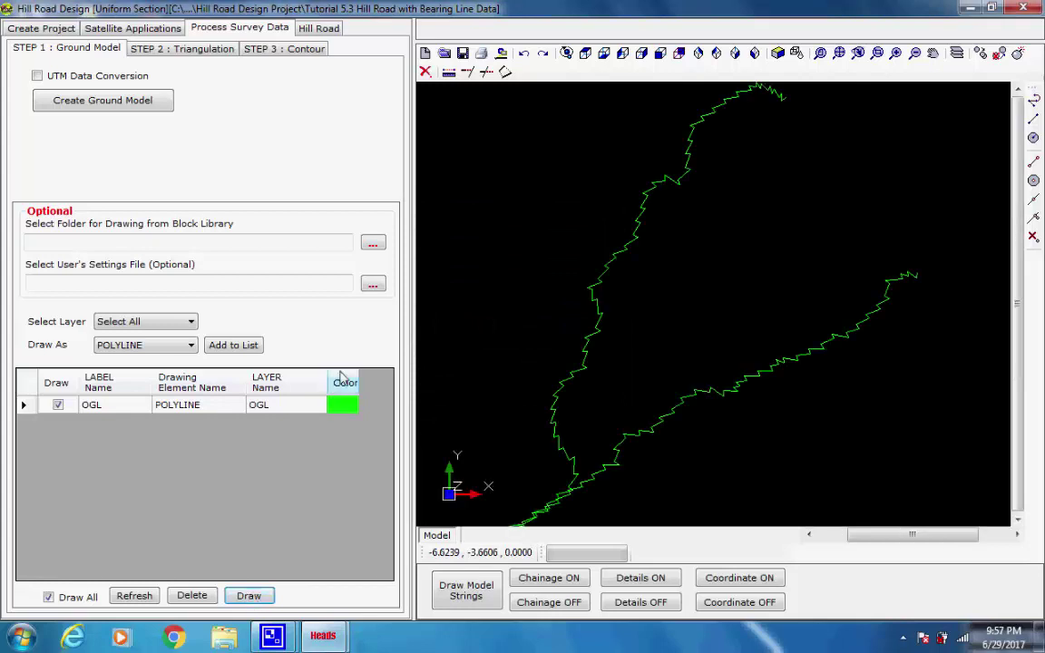
# Create the triangulation model from all survey strings, running the DTM generation through to completion
pyautogui.click(213, 54)
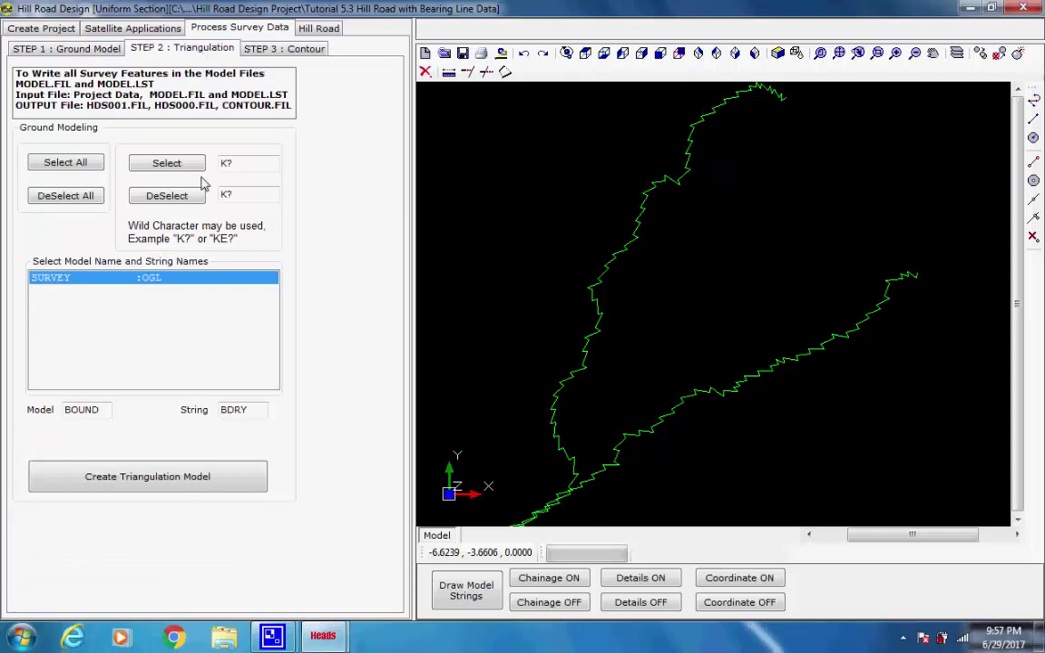
pyautogui.click(88, 198)
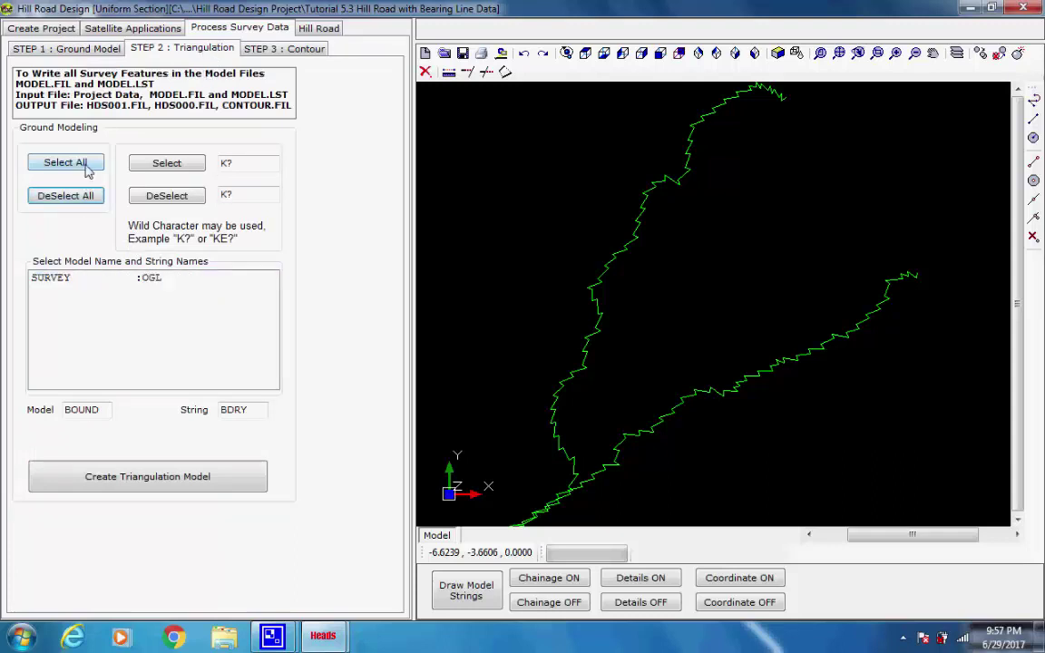
pyautogui.click(64, 163)
pyautogui.click(196, 477)
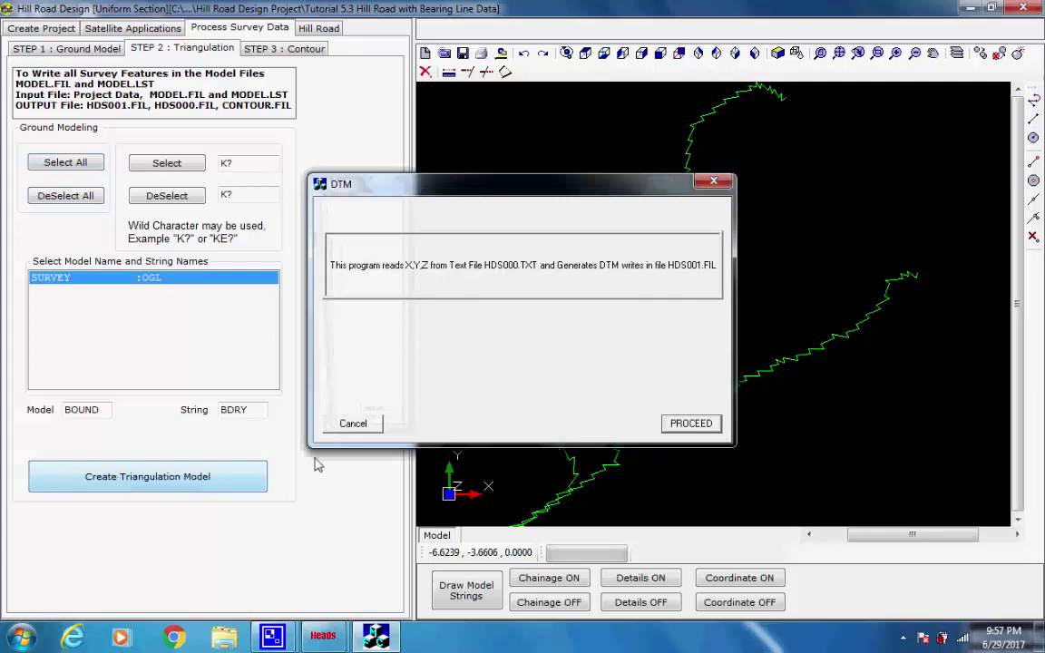
pyautogui.click(687, 424)
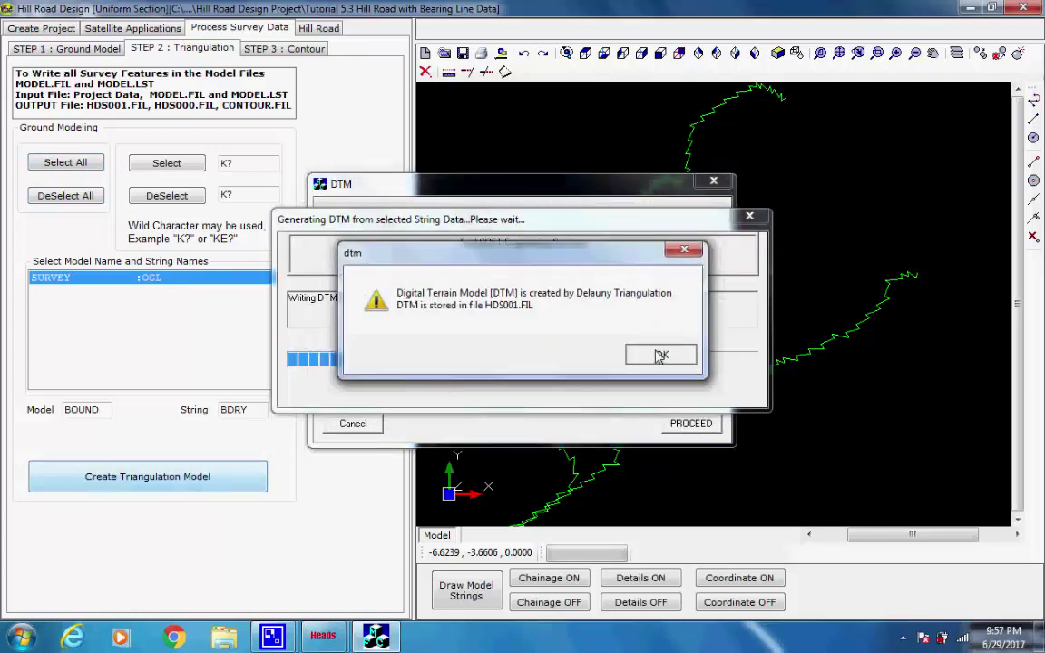
pyautogui.click(660, 354)
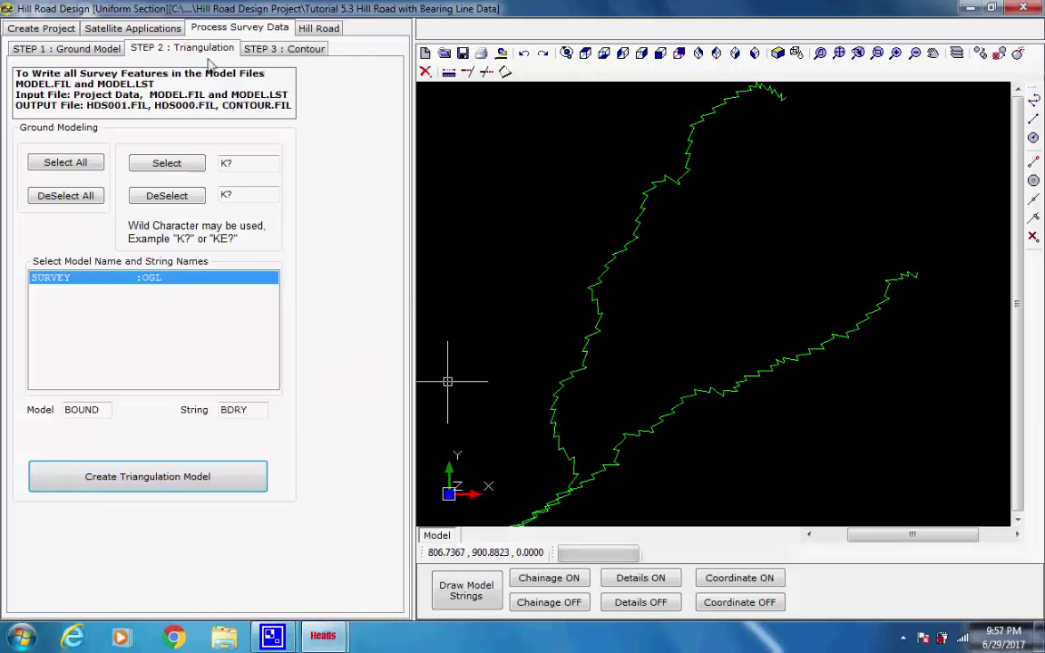
# Create the ground contour model with a primary increment of 1.0 and secondary and elevation text increments of 5.0, and draw it
pyautogui.click(284, 51)
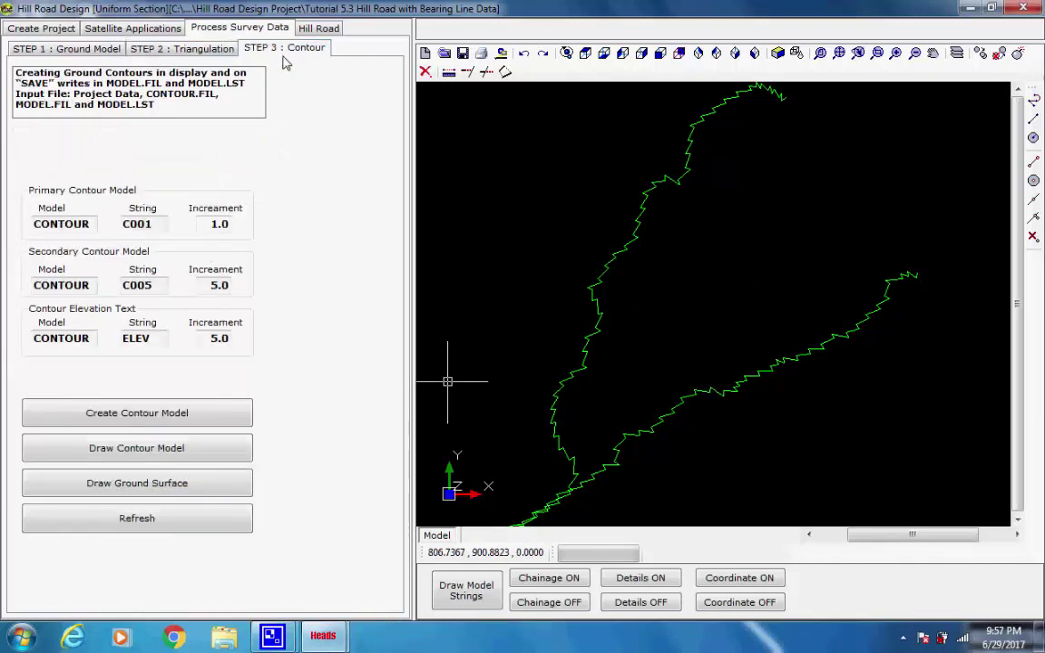
pyautogui.click(201, 425)
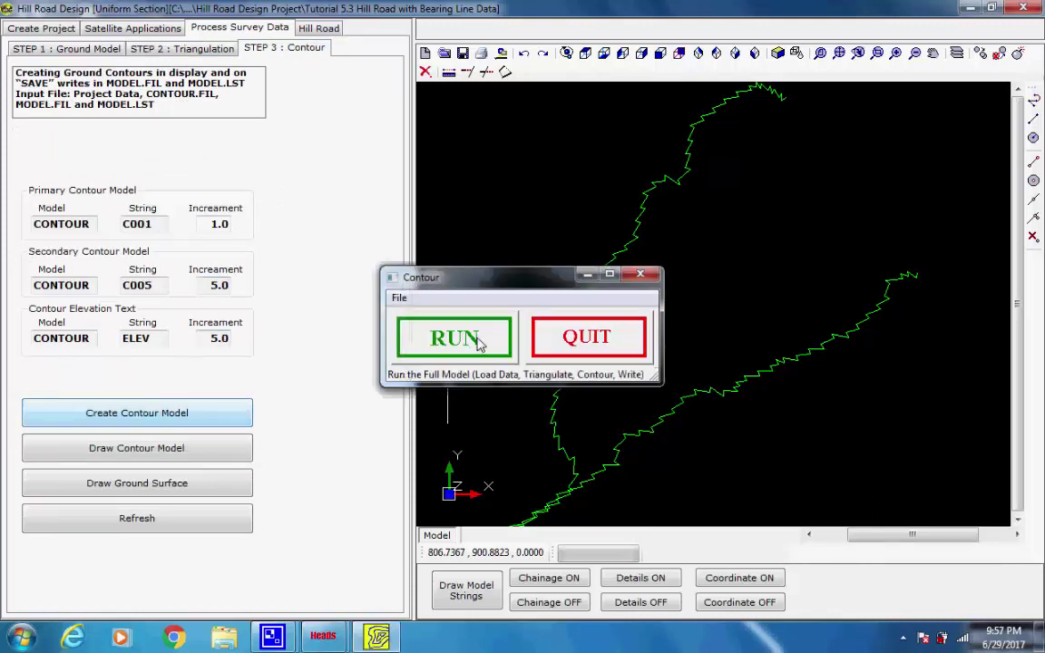
pyautogui.click(456, 339)
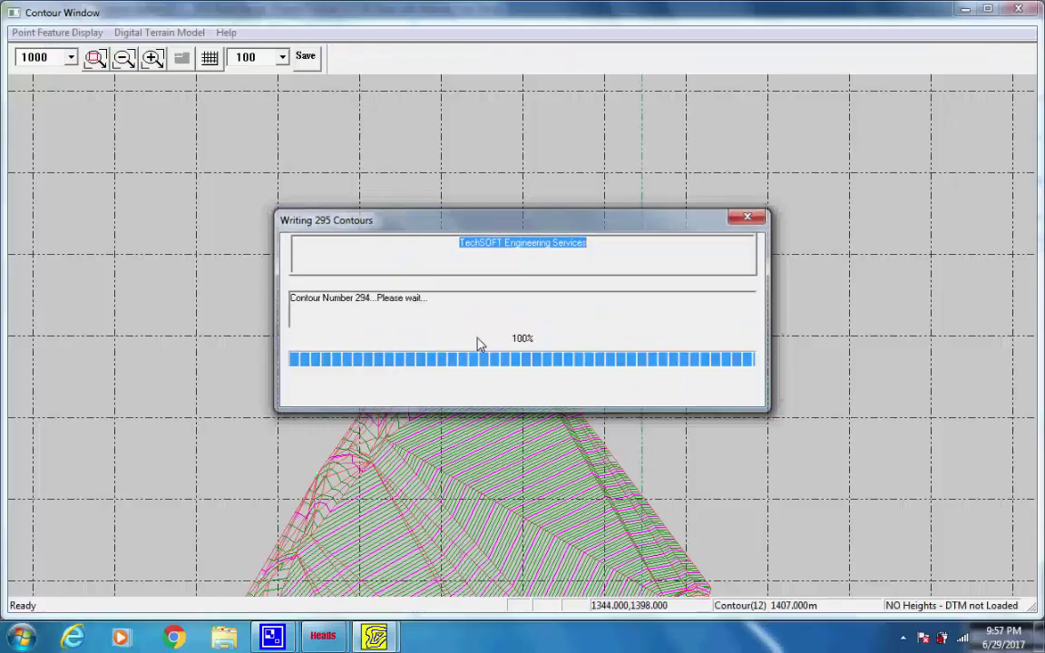
pyautogui.moveTo(550, 177); pyautogui.dragTo(449, 410)
pyautogui.moveTo(589, 194); pyautogui.dragTo(590, 193)
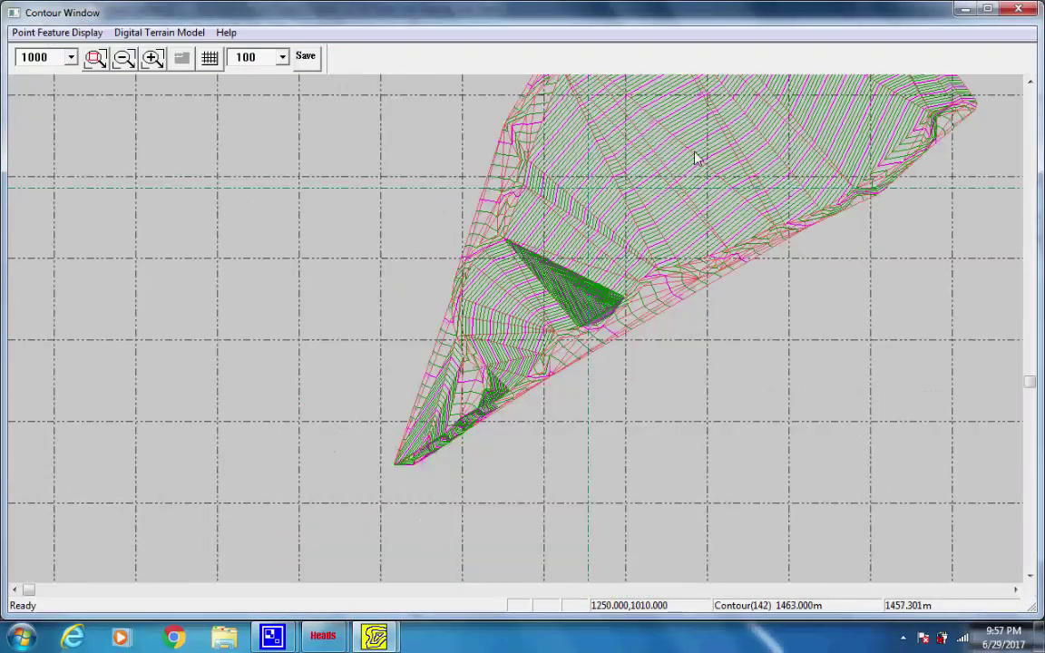
pyautogui.click(547, 329)
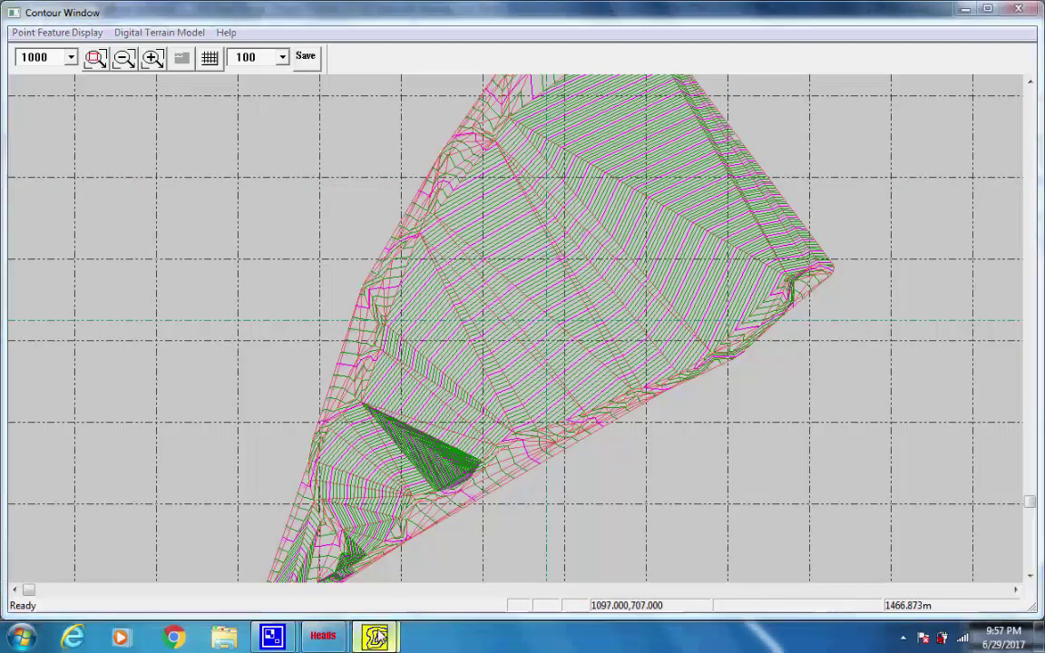
pyautogui.moveTo(376, 635)
pyautogui.click(320, 514)
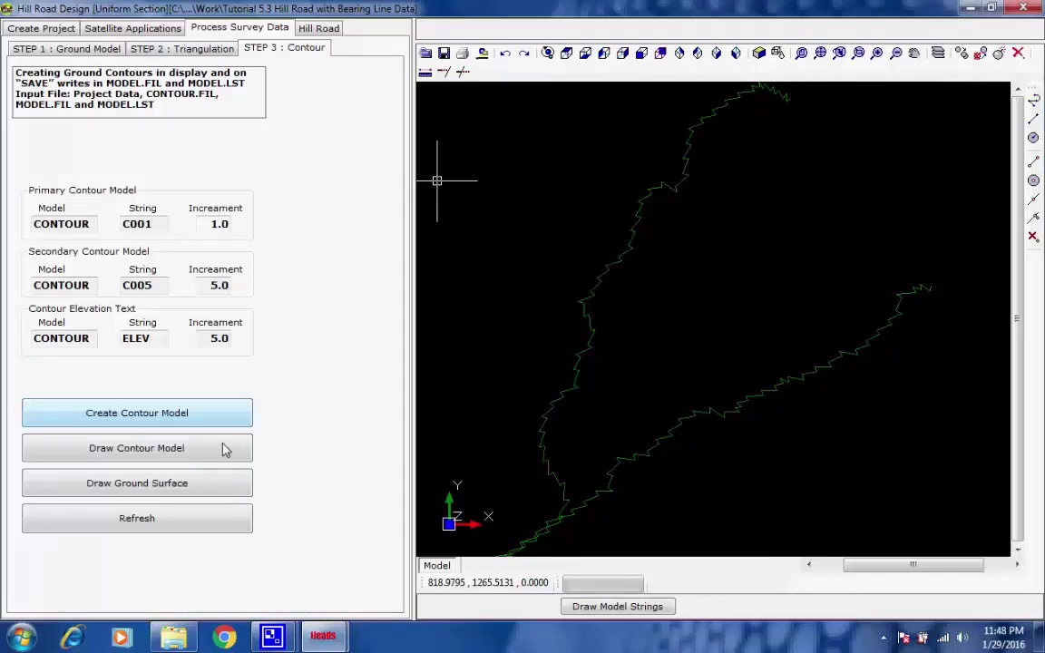
pyautogui.click(195, 453)
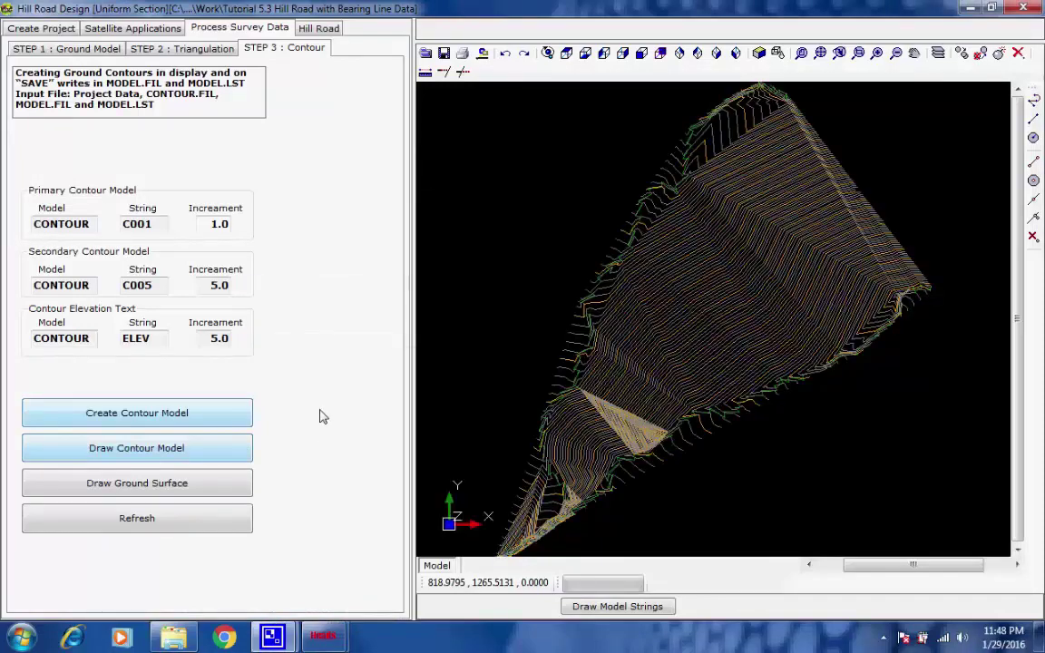
# Create horizontal alignment string M001 in model DESIGN from the HALIGN Coordinate Inputs [Traverse IPs] with the preset parameters and process it
pyautogui.click(315, 28)
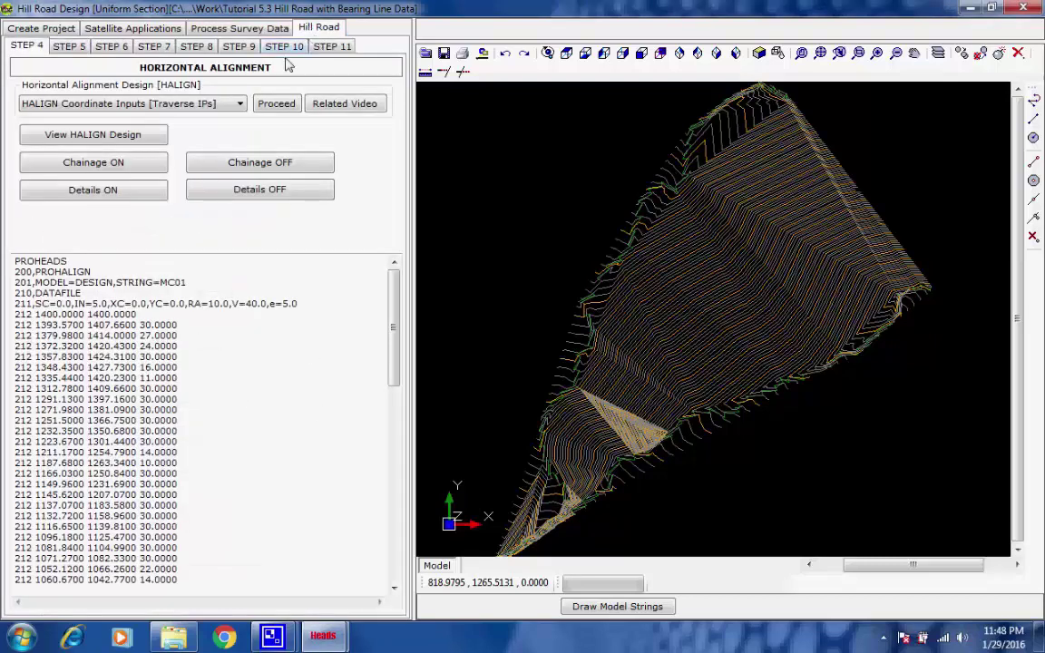
pyautogui.click(241, 104)
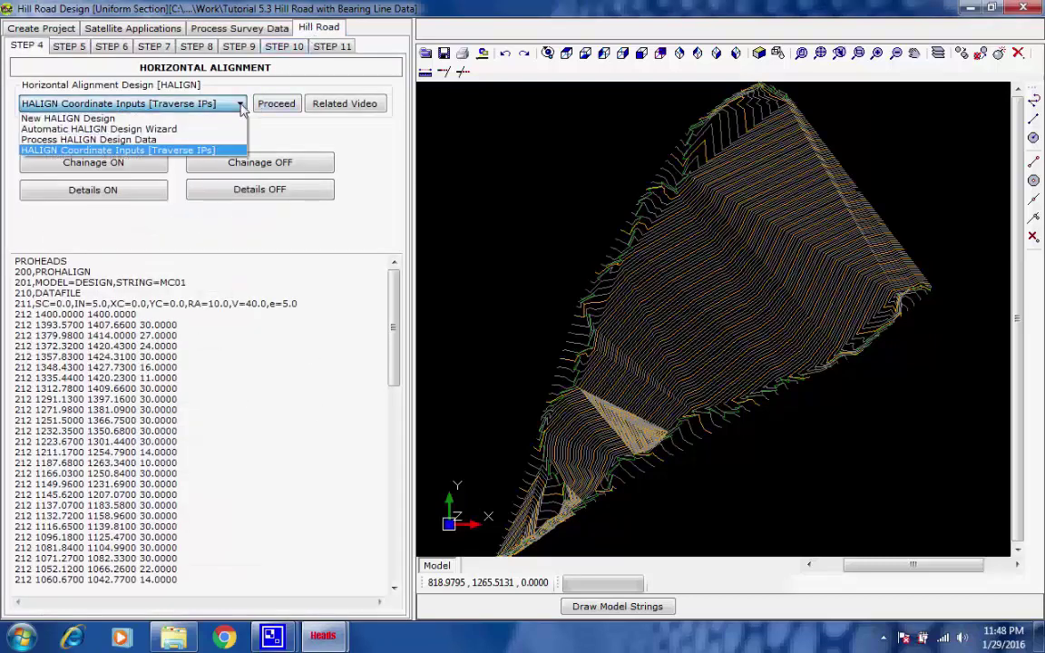
pyautogui.click(225, 151)
pyautogui.click(268, 104)
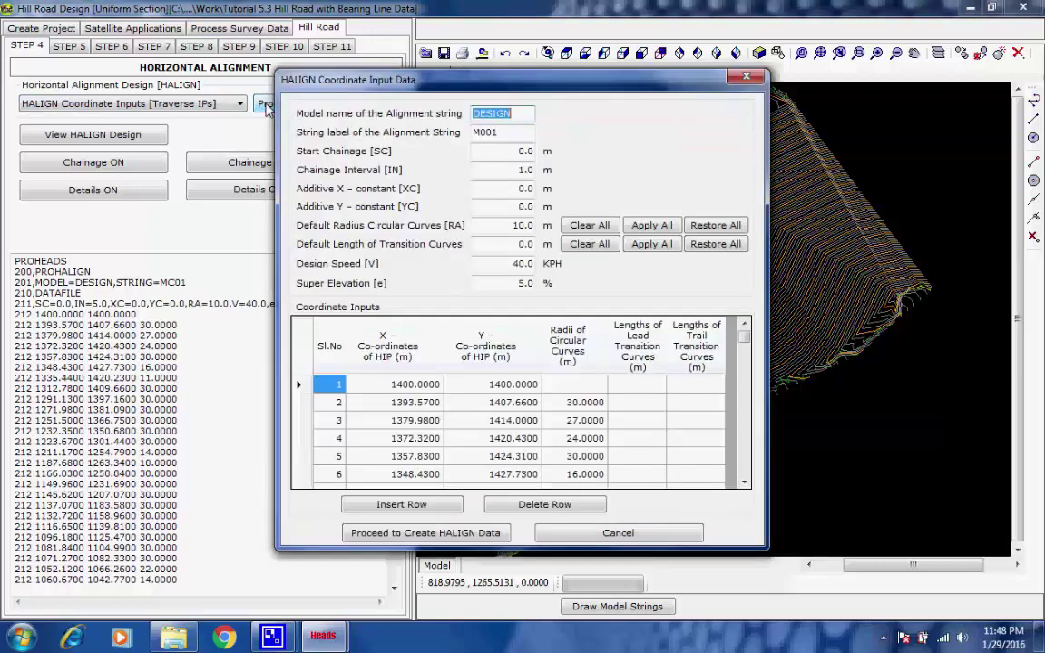
pyautogui.click(417, 533)
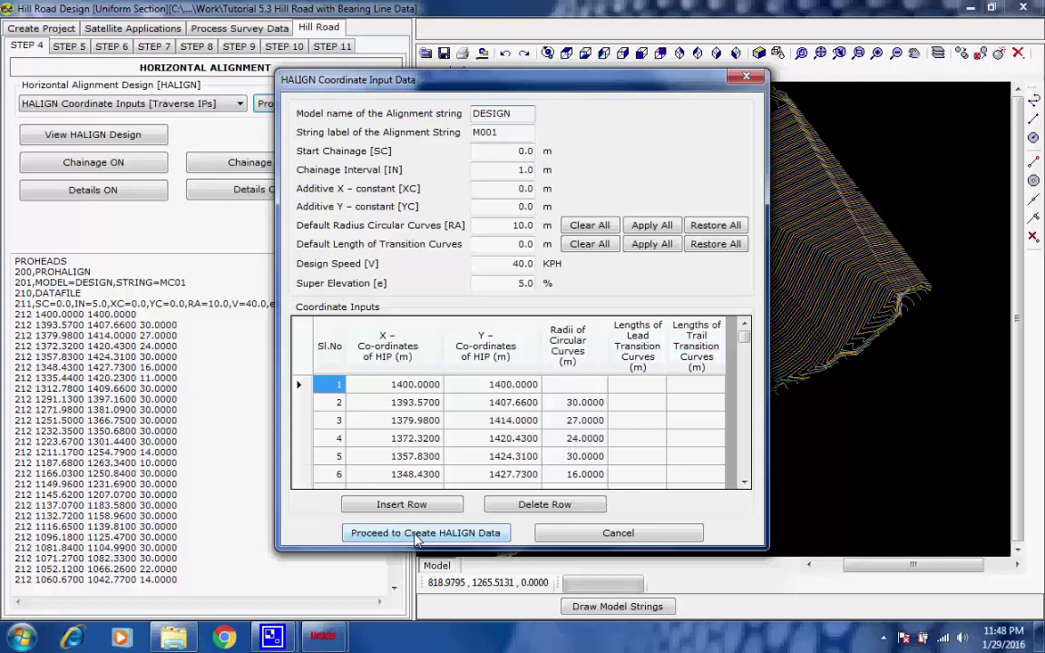
pyautogui.click(417, 534)
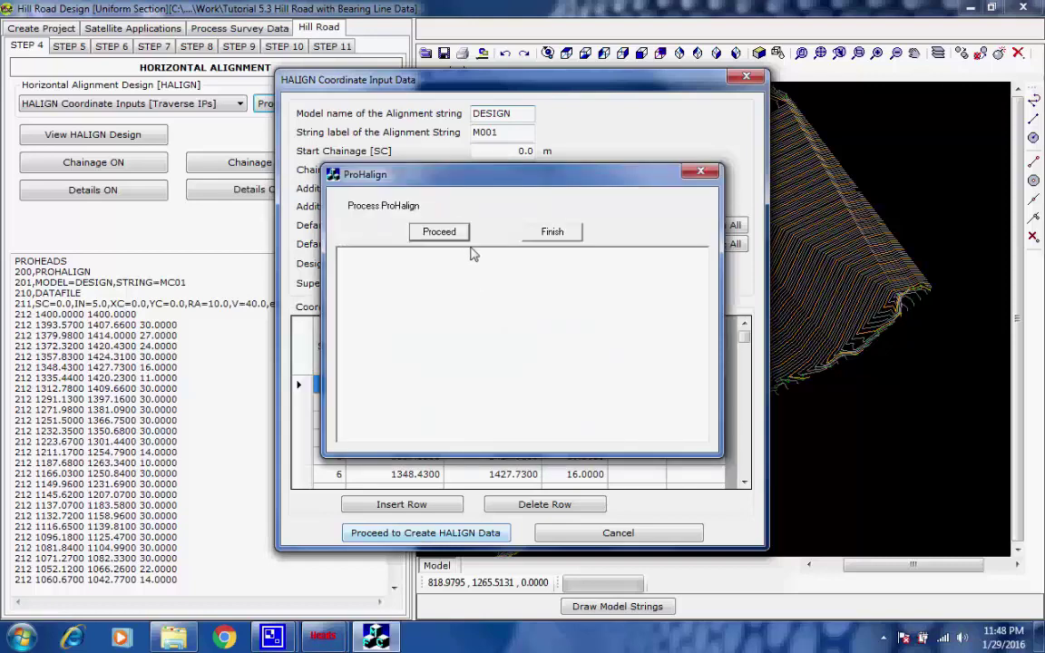
pyautogui.click(440, 232)
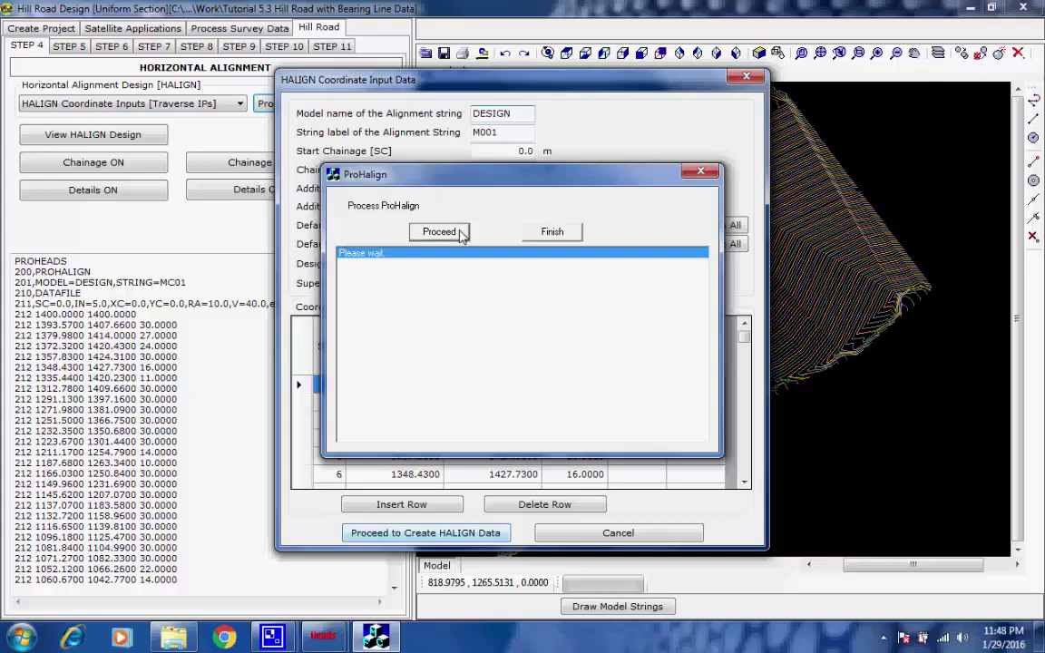
pyautogui.click(668, 360)
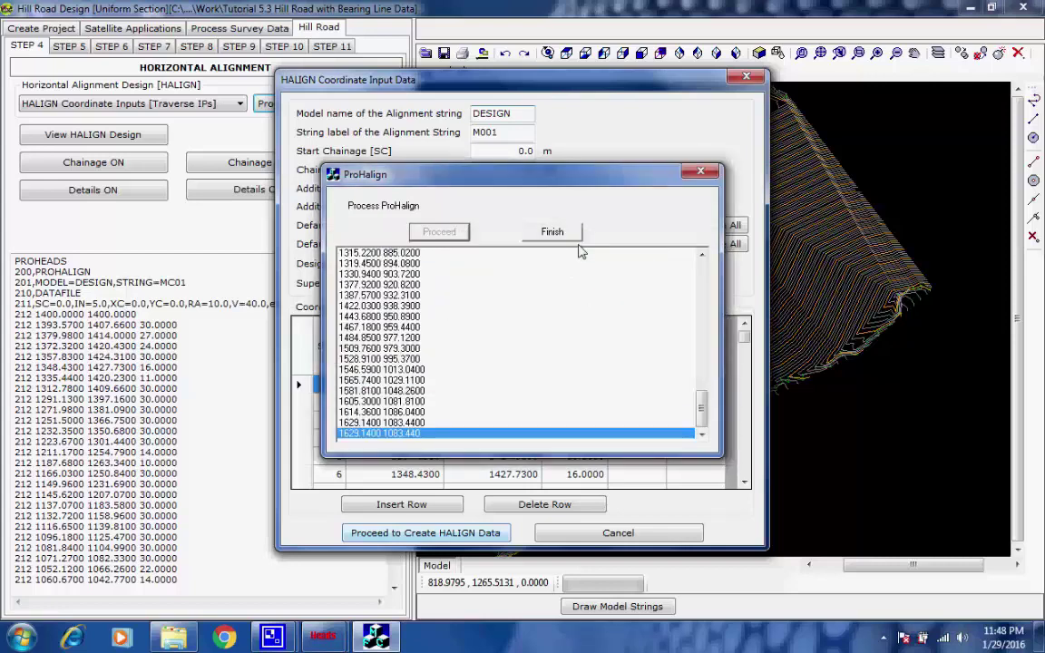
pyautogui.click(570, 232)
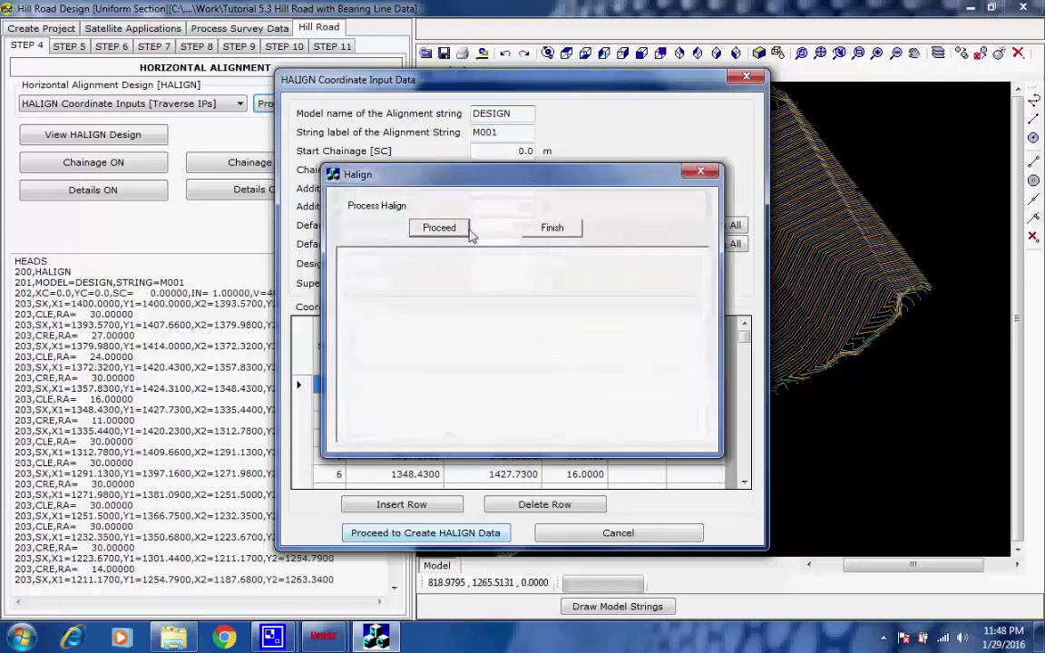
pyautogui.click(461, 231)
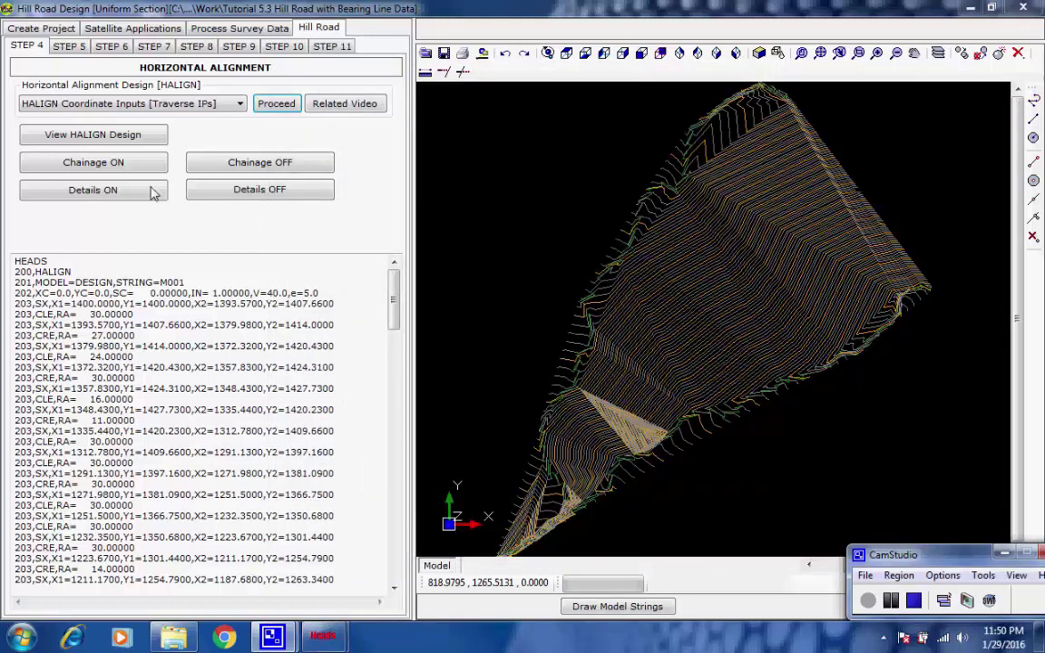
# Draw the horizontal alignment and show M001's chainages at interval 25, text size 1 mm, in XXXX+YYY format on the right side
pyautogui.click(145, 138)
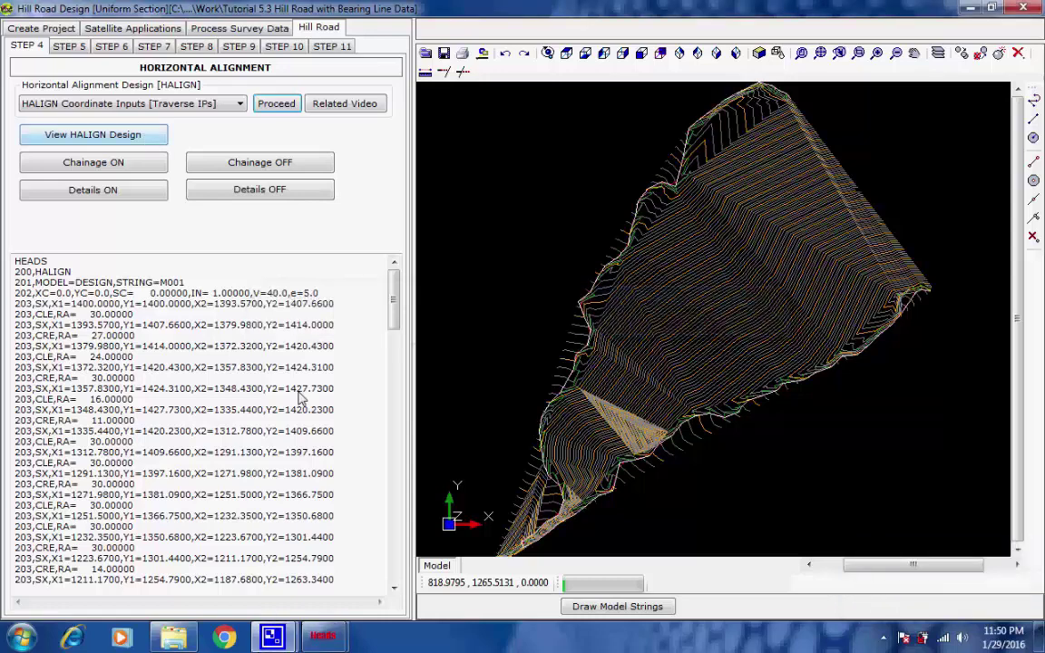
pyautogui.click(127, 162)
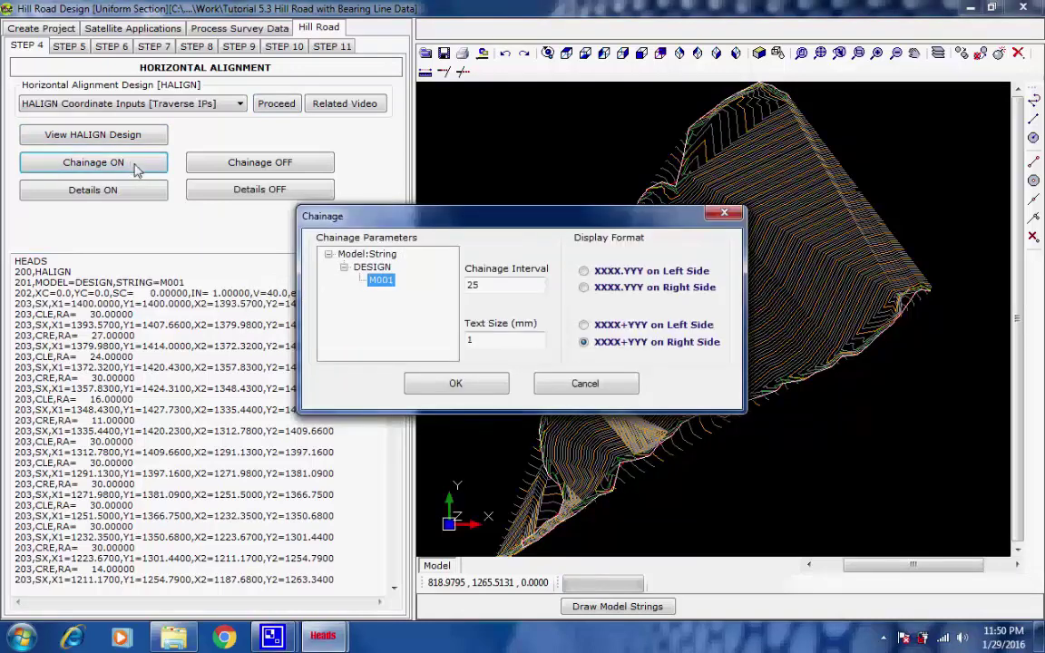
pyautogui.click(455, 384)
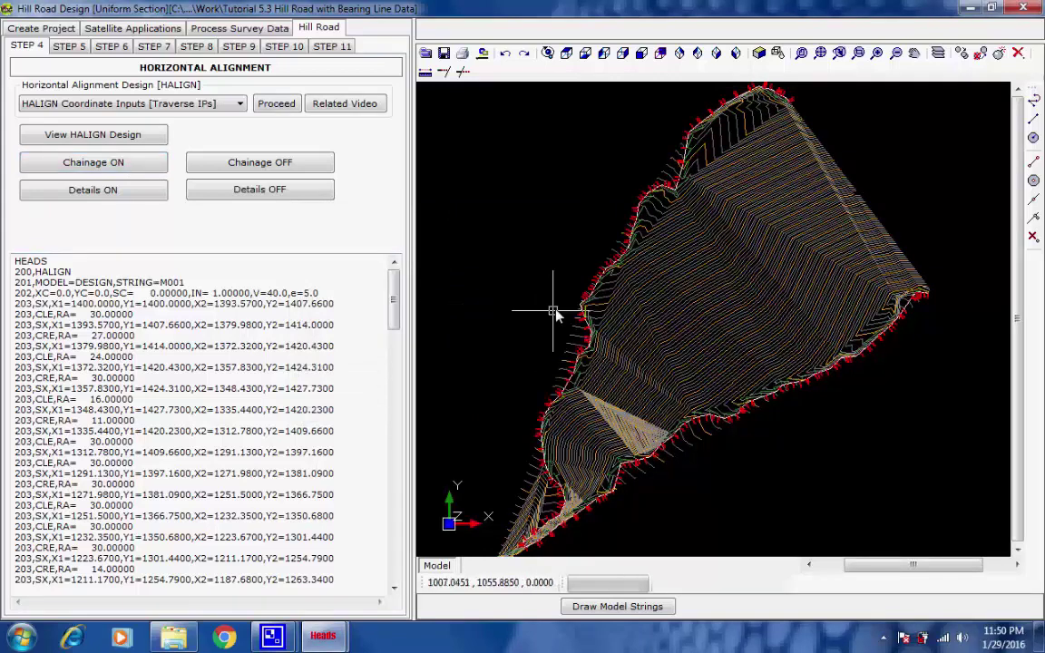
pyautogui.scroll(4, 555, 313)
pyautogui.scroll(6, 617, 327)
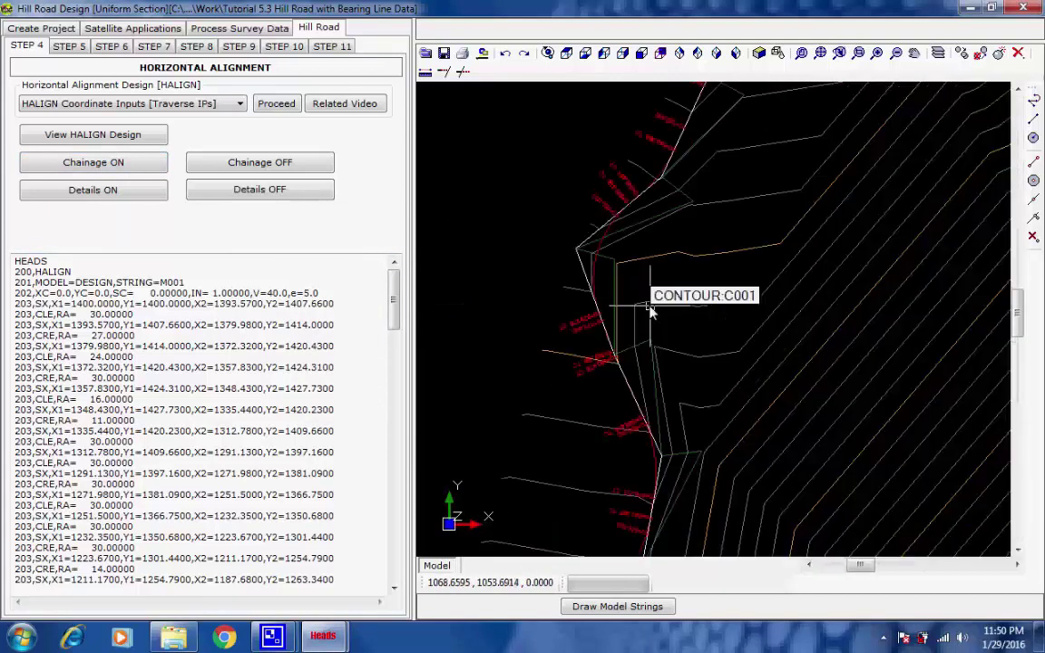
pyautogui.moveTo(674, 315); pyautogui.dragTo(699, 354, button='middle')
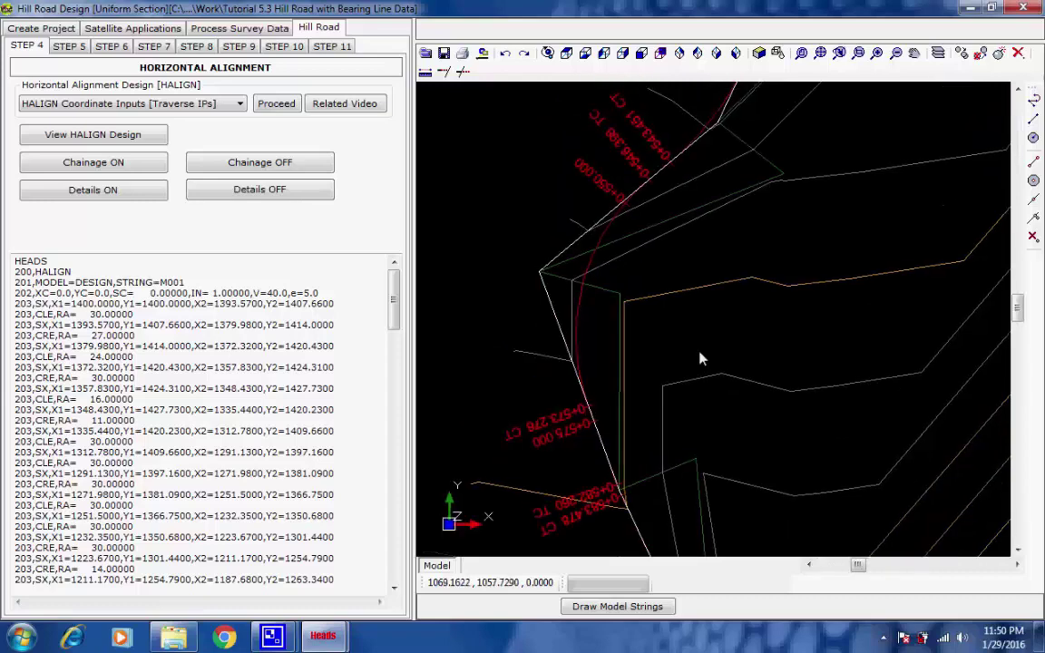
# Display all alignment details for M001 at text size 1 mm, examine the curve data around IP 24, and turn the details off
pyautogui.click(122, 191)
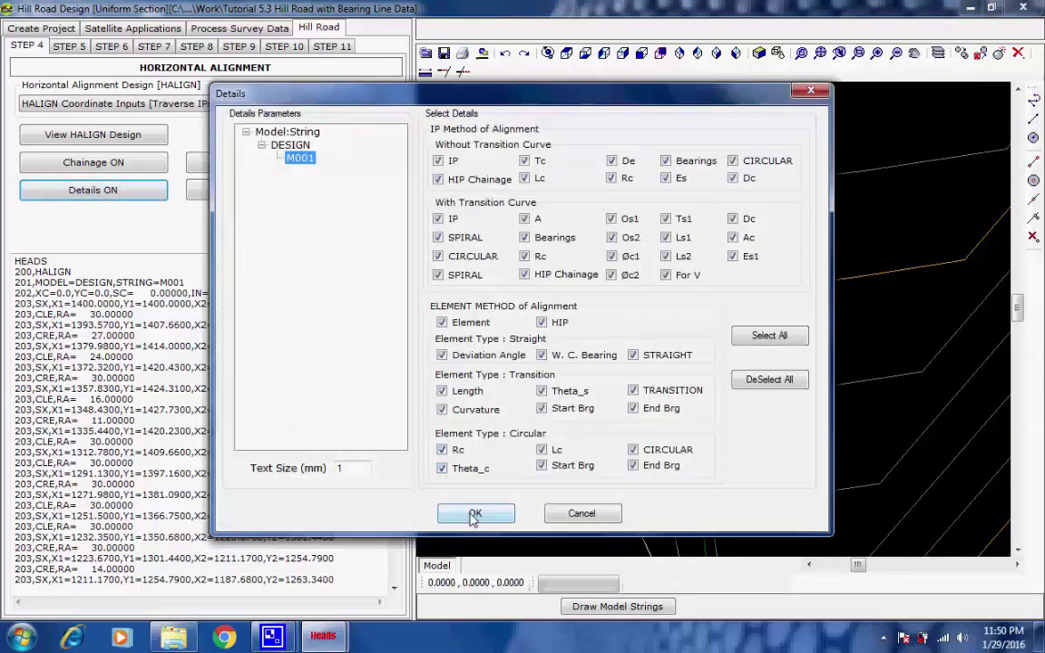
pyautogui.click(473, 513)
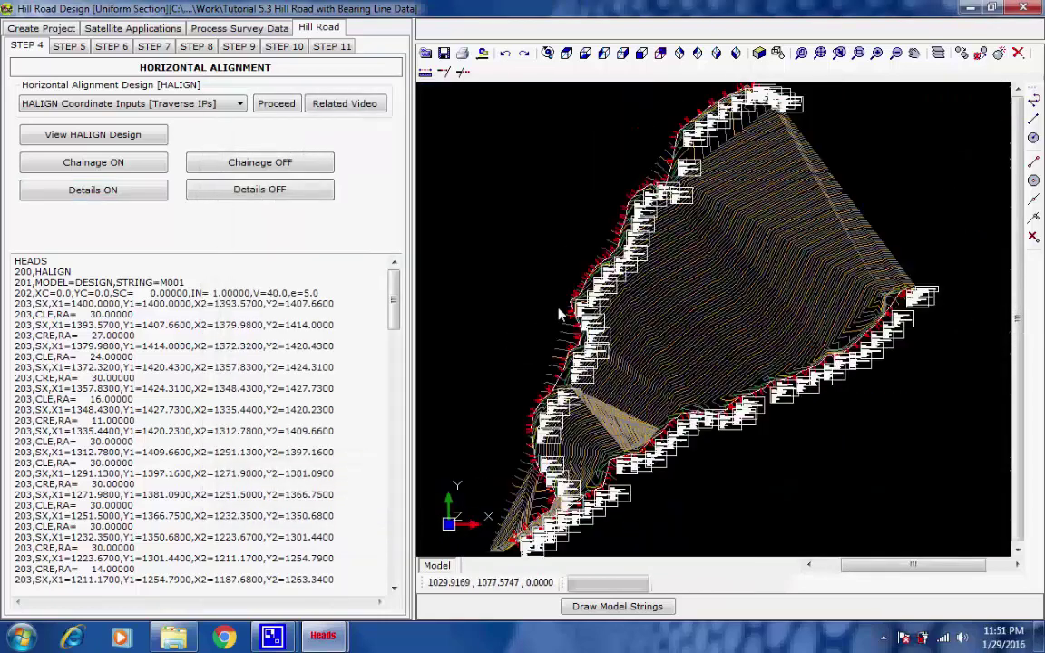
pyautogui.scroll(3, 585, 299)
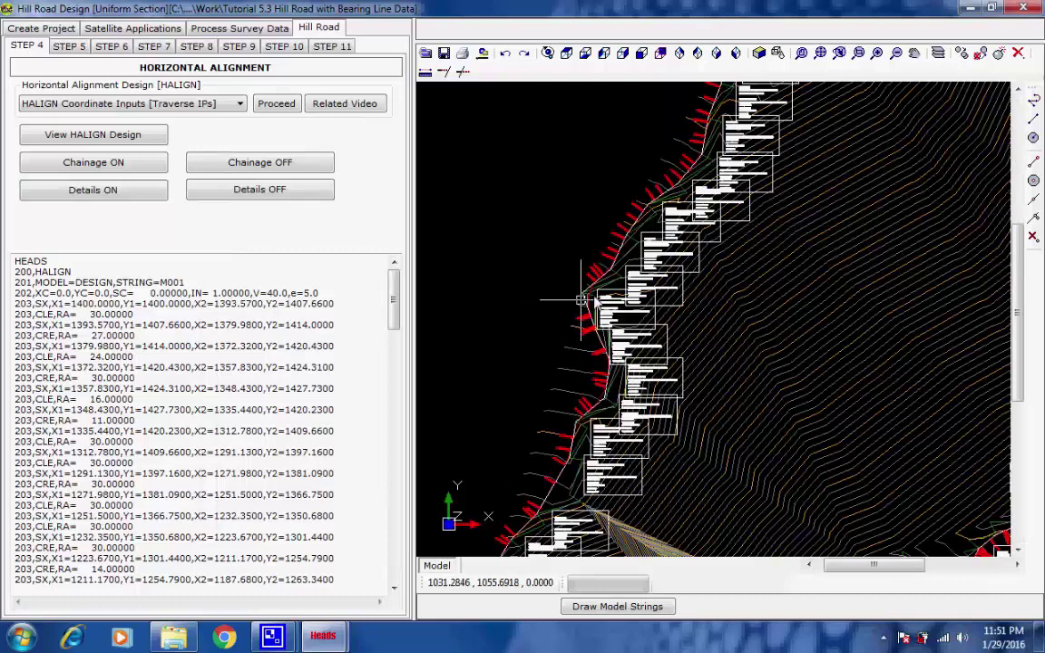
pyautogui.scroll(5, 582, 299)
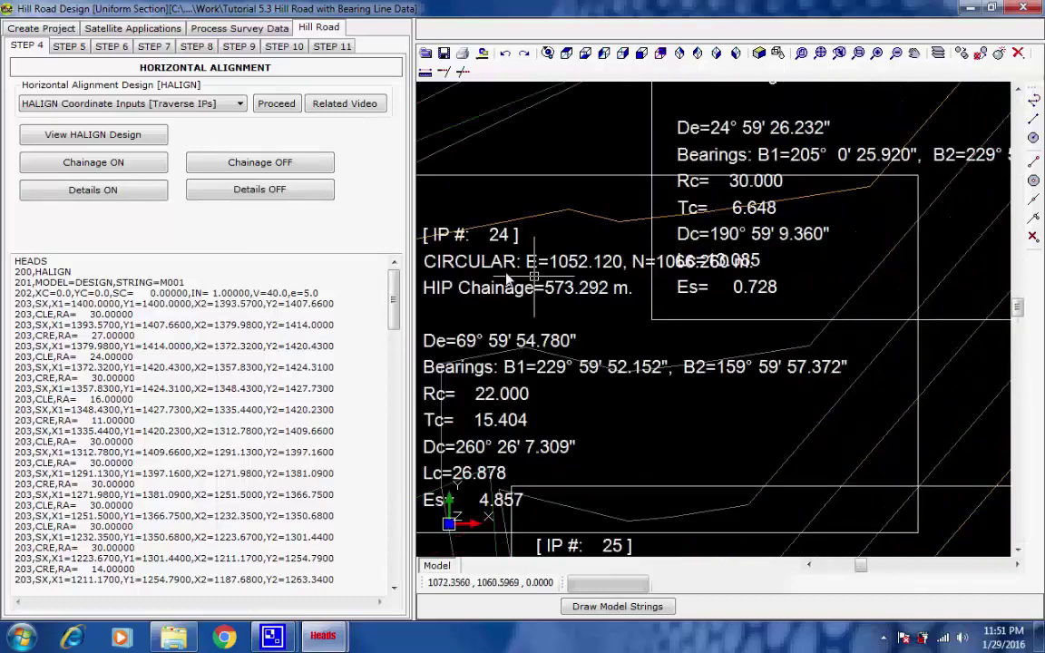
pyautogui.moveTo(534, 277); pyautogui.dragTo(720, 290, button='middle')
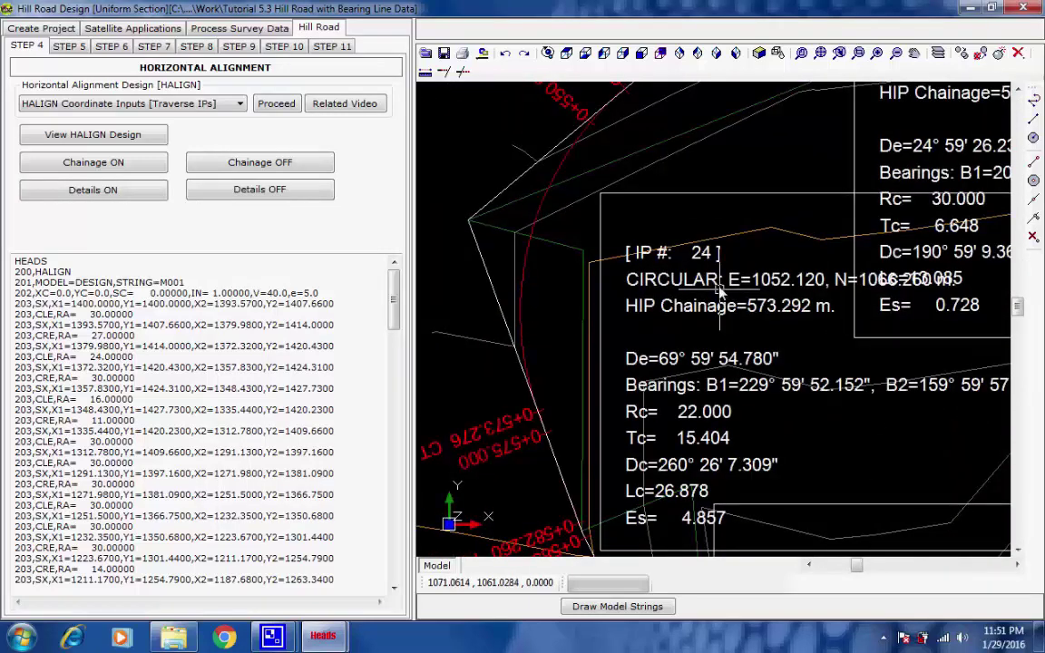
pyautogui.scroll(-2, 720, 290)
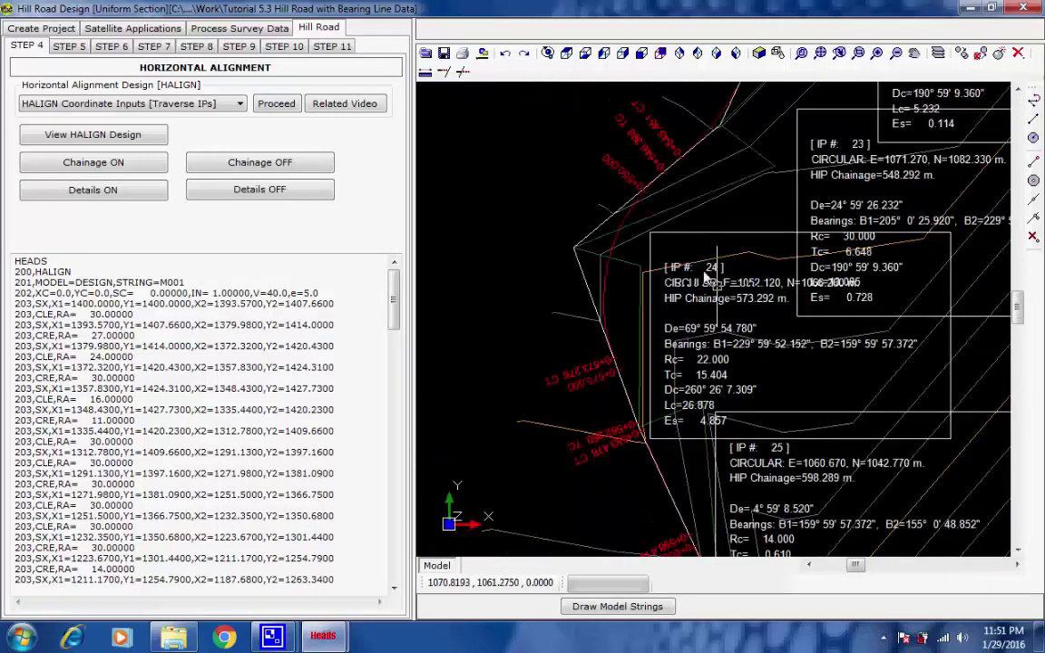
pyautogui.click(231, 194)
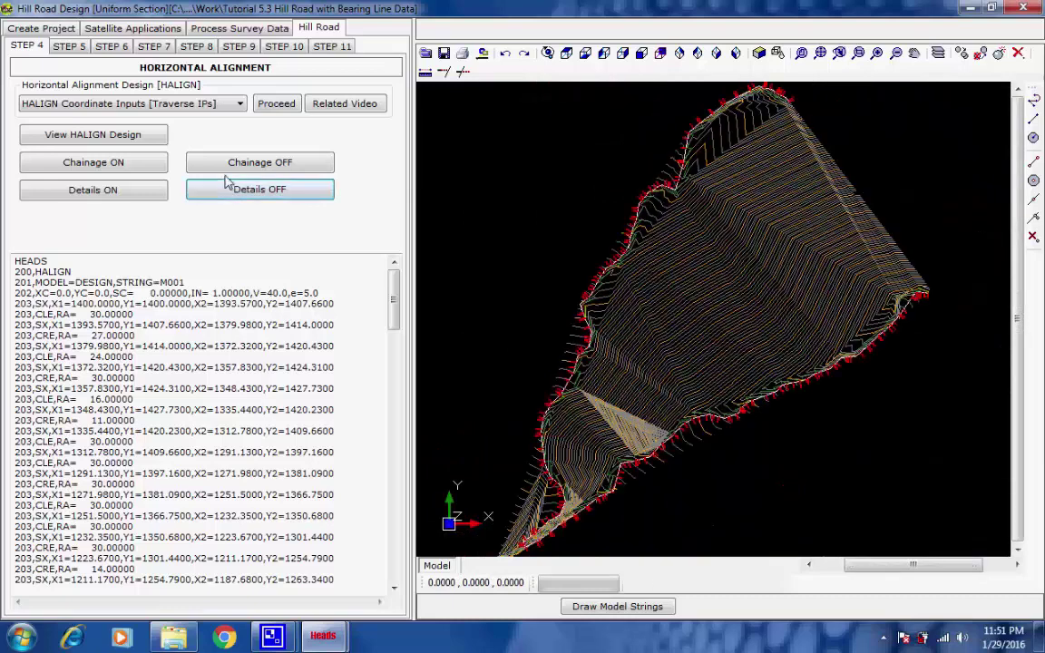
# Create the ground long section along the alignment in model DESIGN for the vertical profile design
pyautogui.click(70, 47)
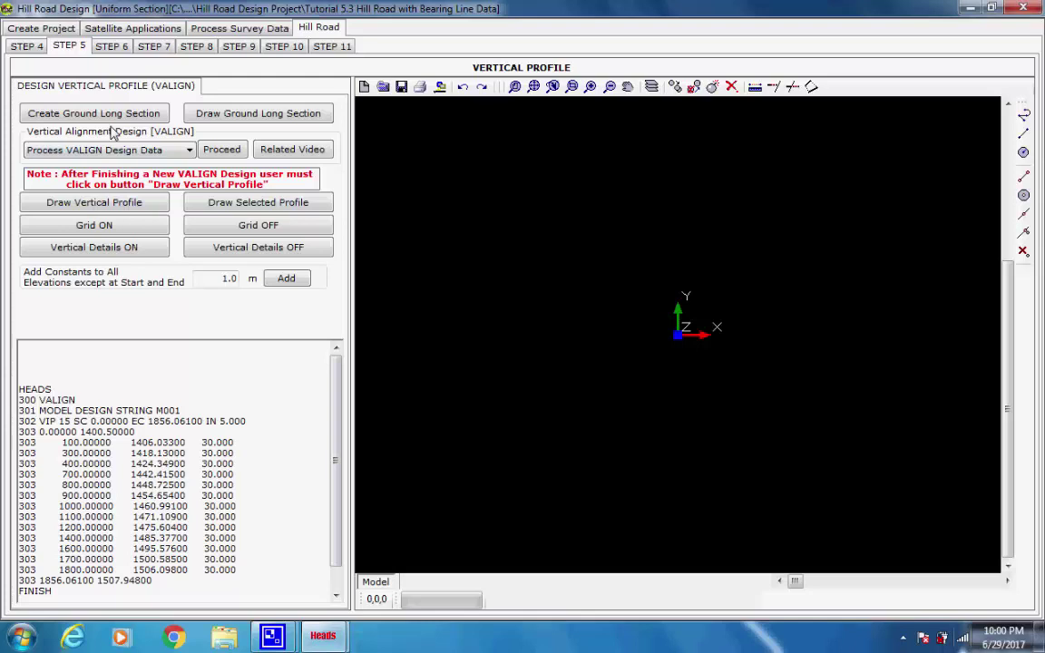
pyautogui.click(100, 112)
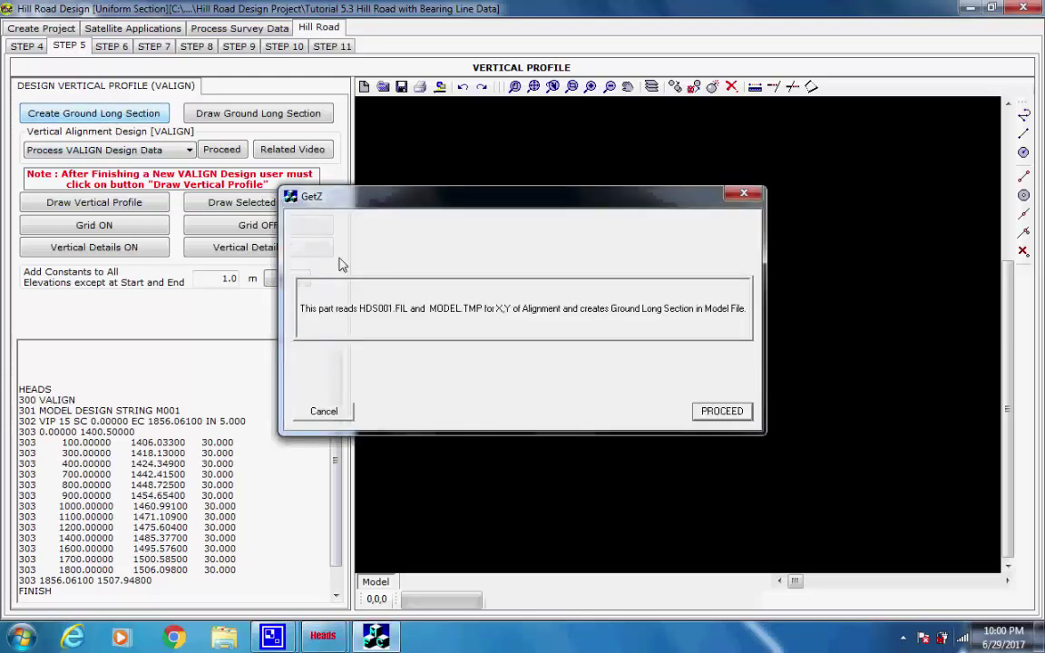
pyautogui.click(722, 411)
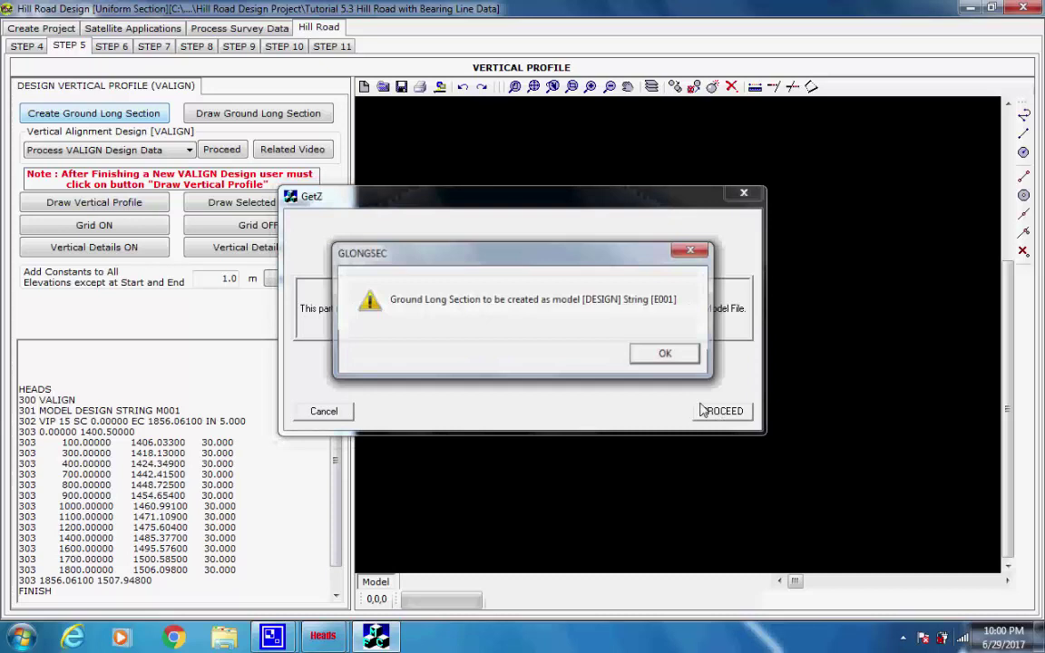
pyautogui.click(666, 354)
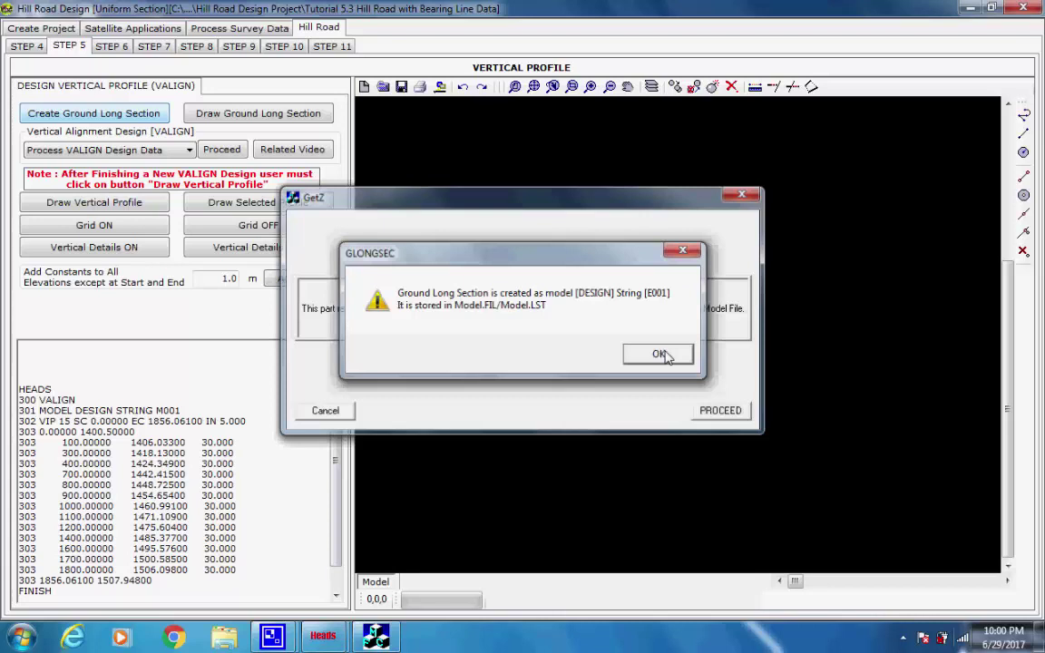
pyautogui.click(659, 354)
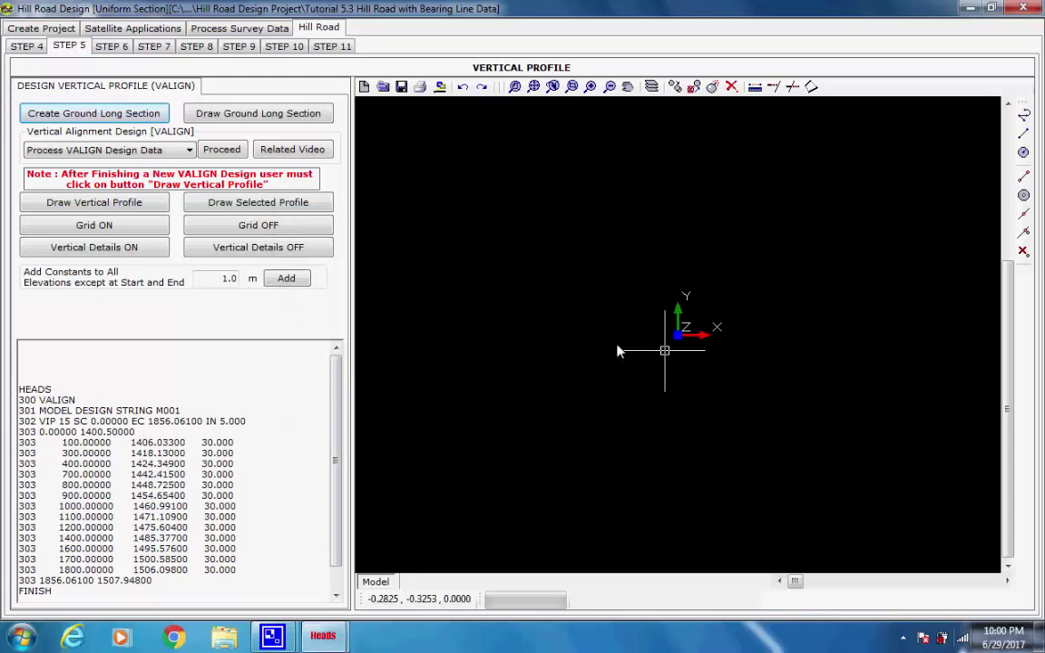
# Draw the ground long section and overlay a grid with chainage interval 50, level interval 5 and DarkGray text of size 10 mm
pyautogui.click(243, 114)
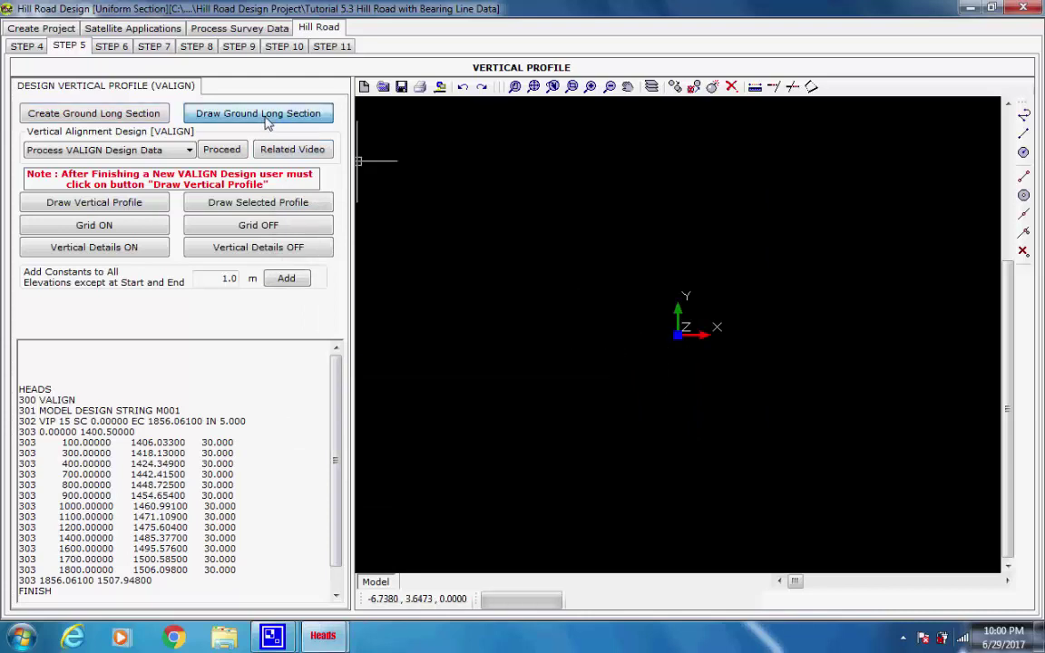
pyautogui.click(549, 253)
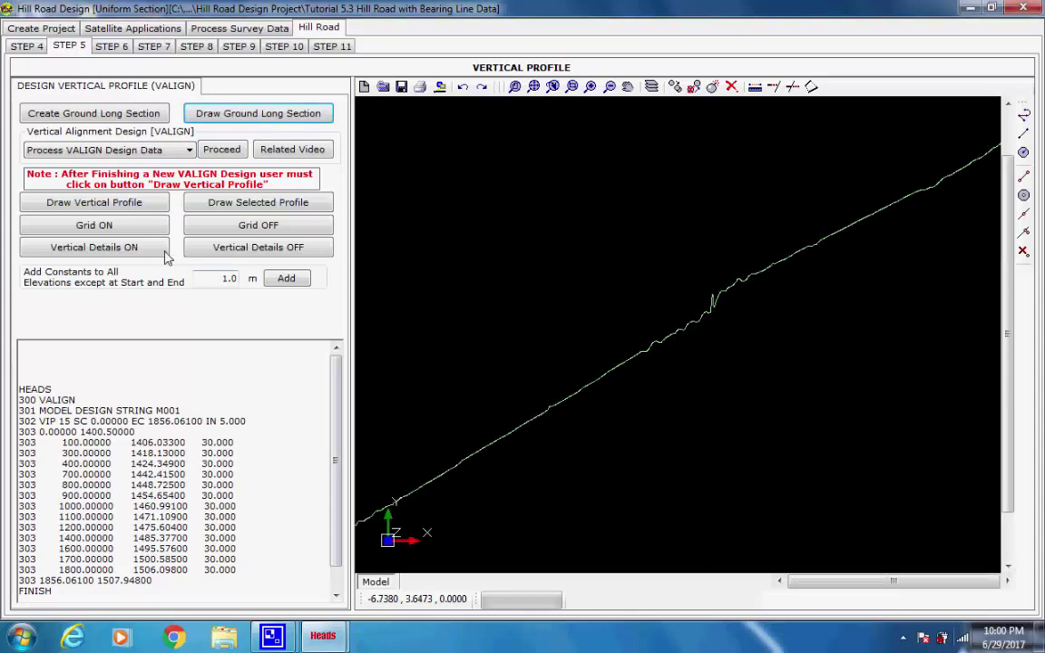
pyautogui.click(107, 224)
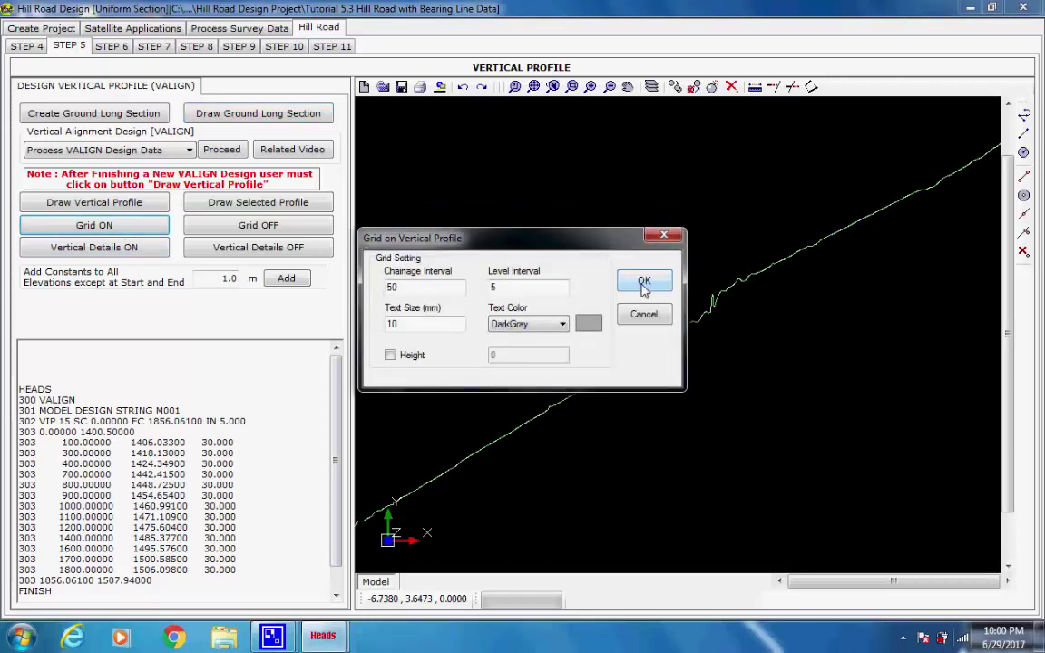
pyautogui.click(643, 283)
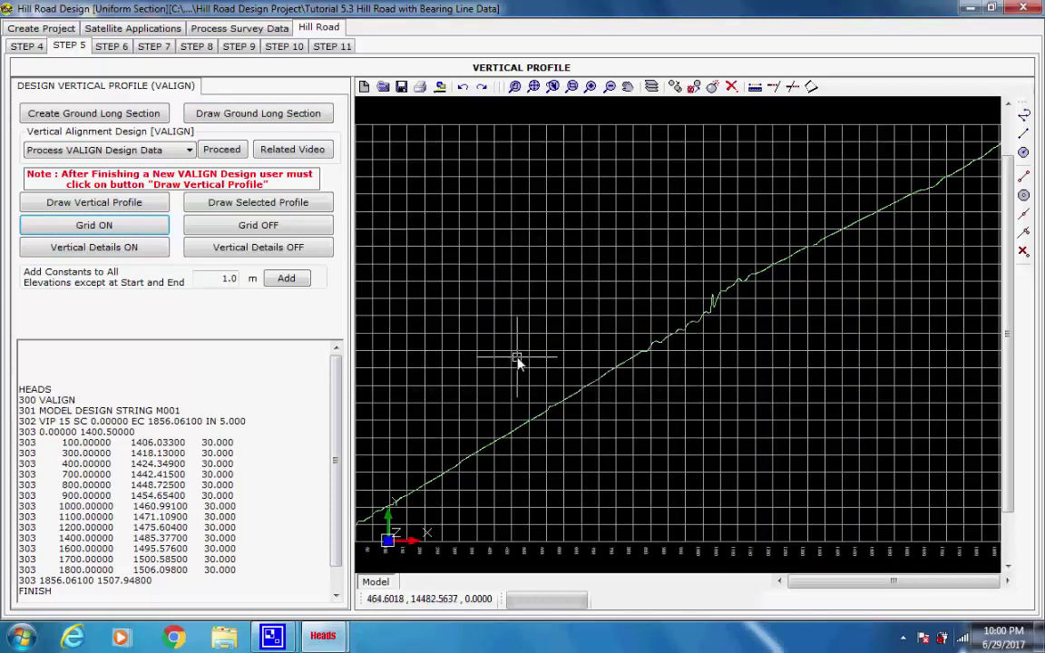
# Review the VALIGN design data for string M001 and process it to produce the vertical alignment
pyautogui.click(29, 145)
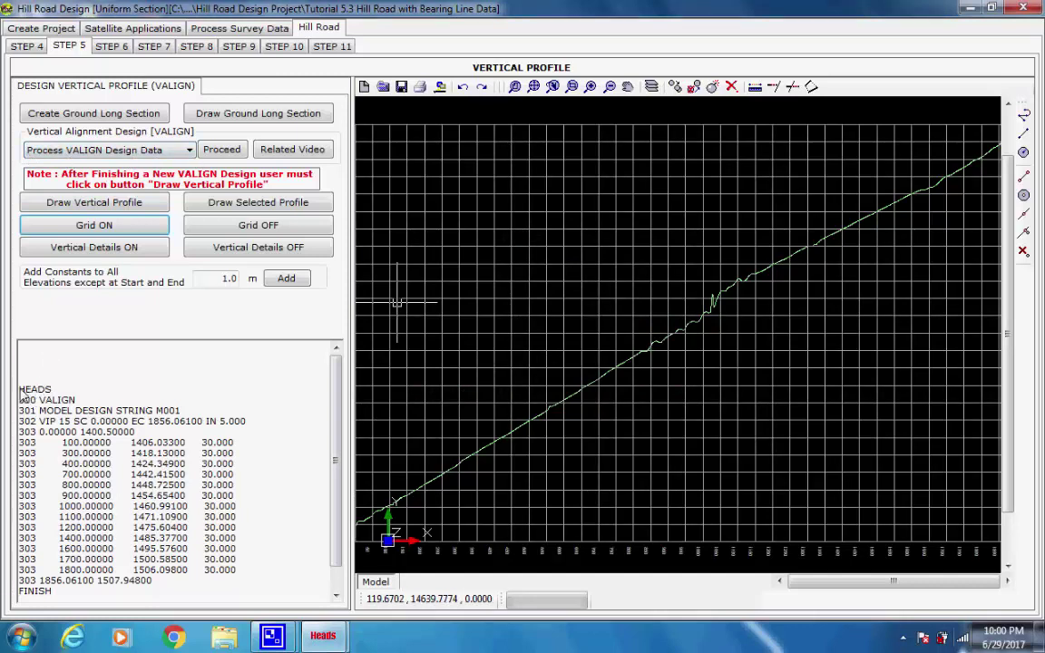
pyautogui.moveTo(18, 388); pyautogui.dragTo(136, 432)
pyautogui.moveTo(277, 460); pyautogui.dragTo(252, 610)
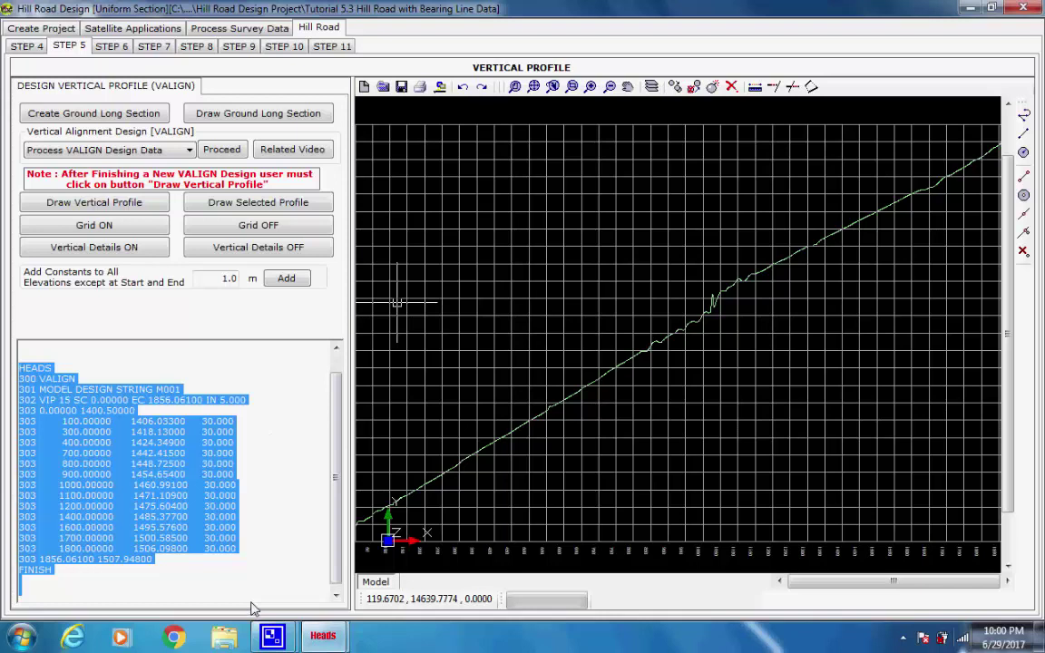
pyautogui.click(272, 508)
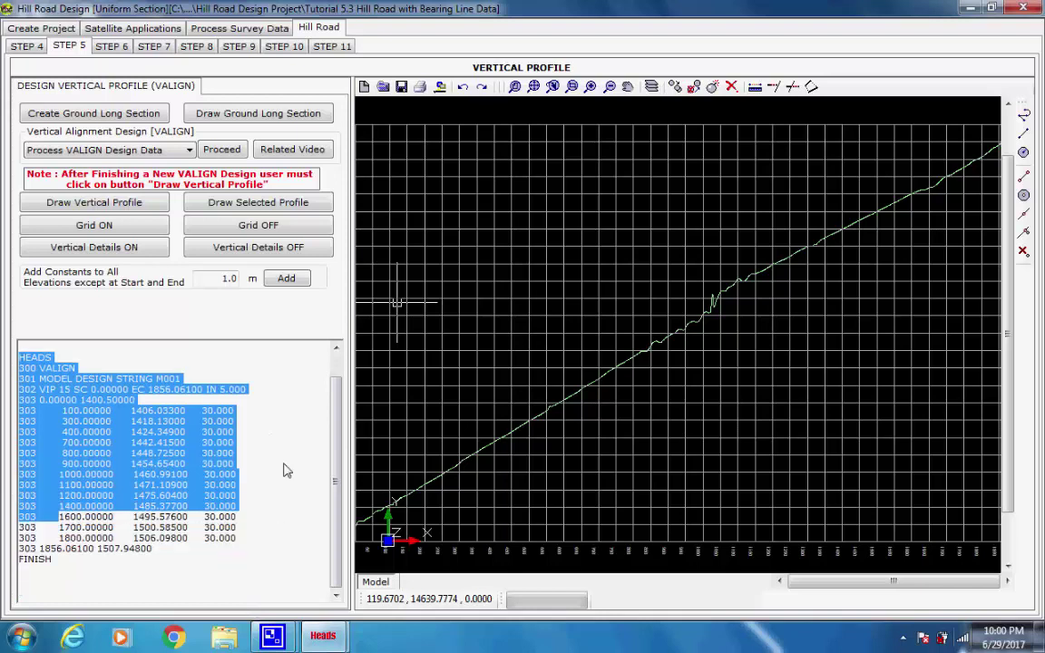
pyautogui.scroll(1, 285, 466)
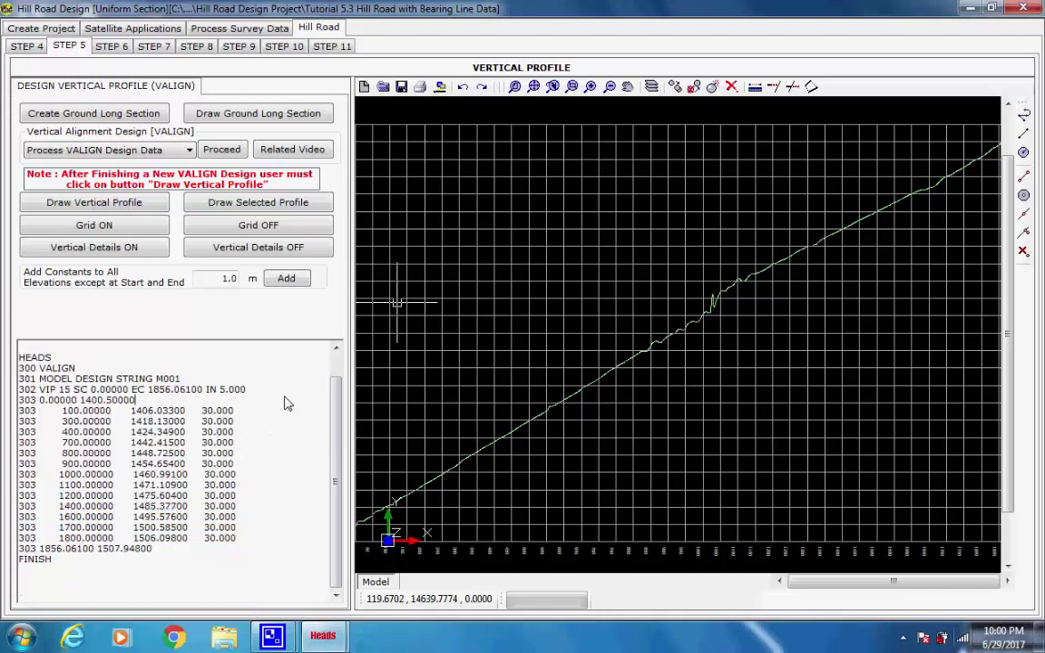
pyautogui.click(219, 152)
pyautogui.click(436, 230)
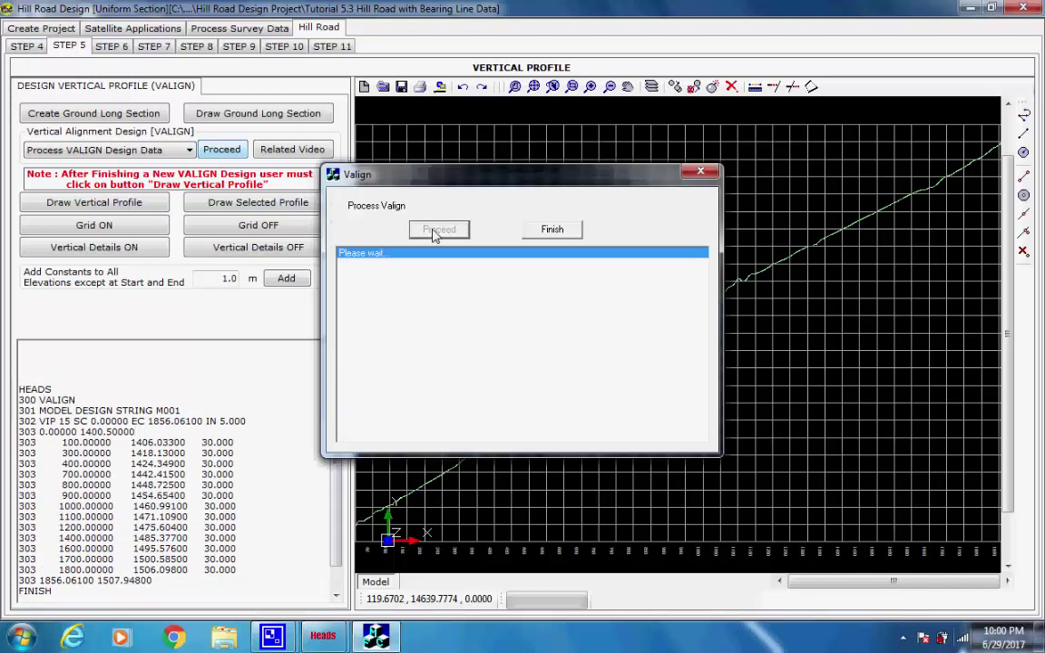
pyautogui.moveTo(271, 633)
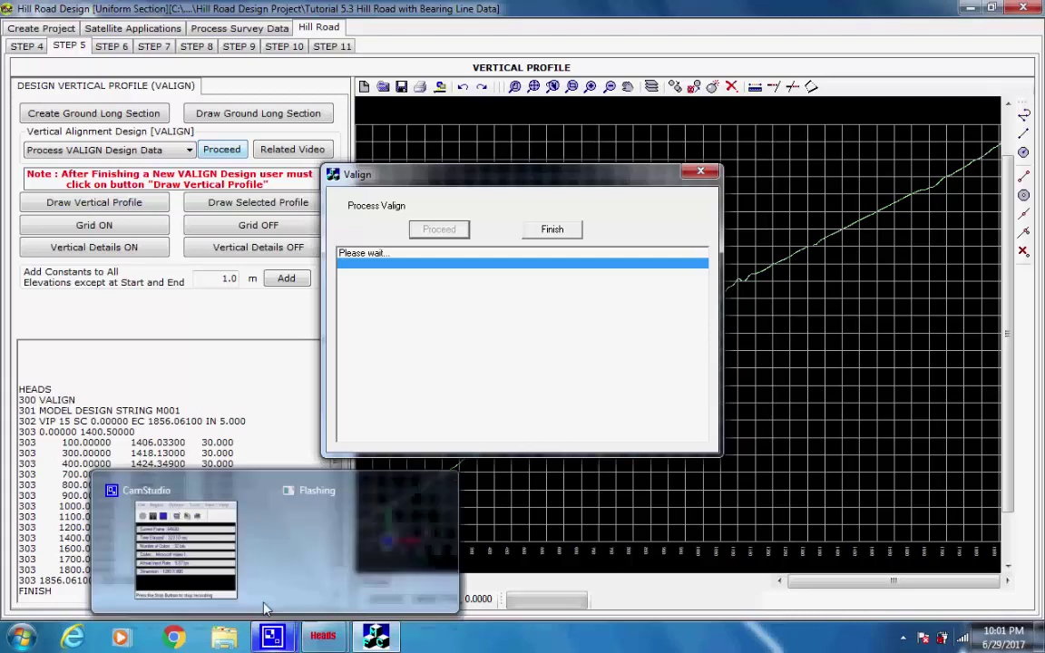
pyautogui.click(241, 579)
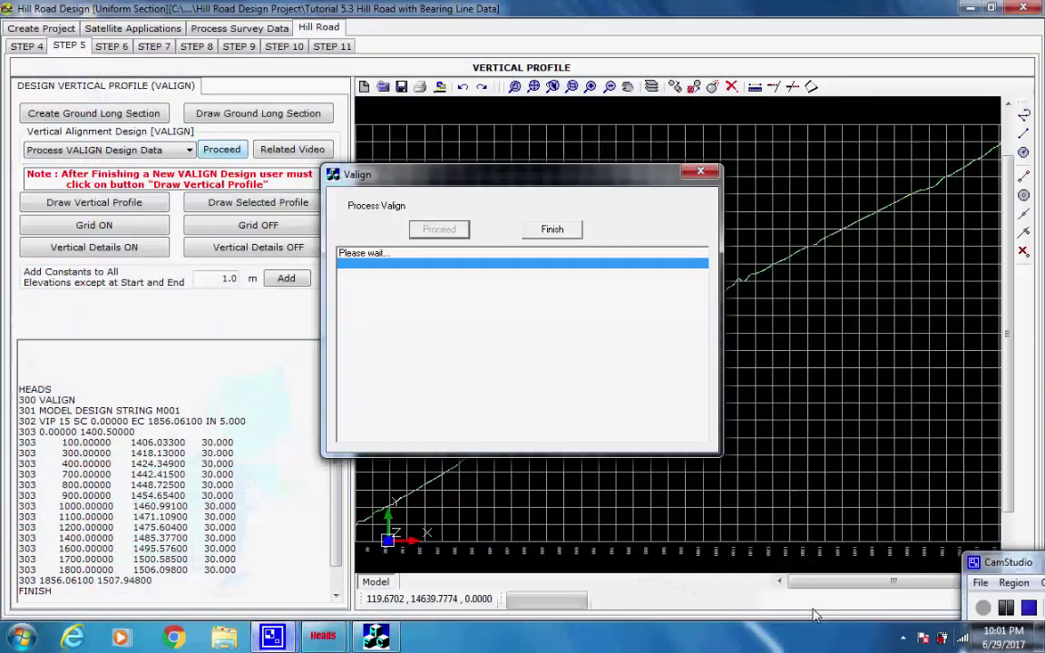
pyautogui.click(1005, 607)
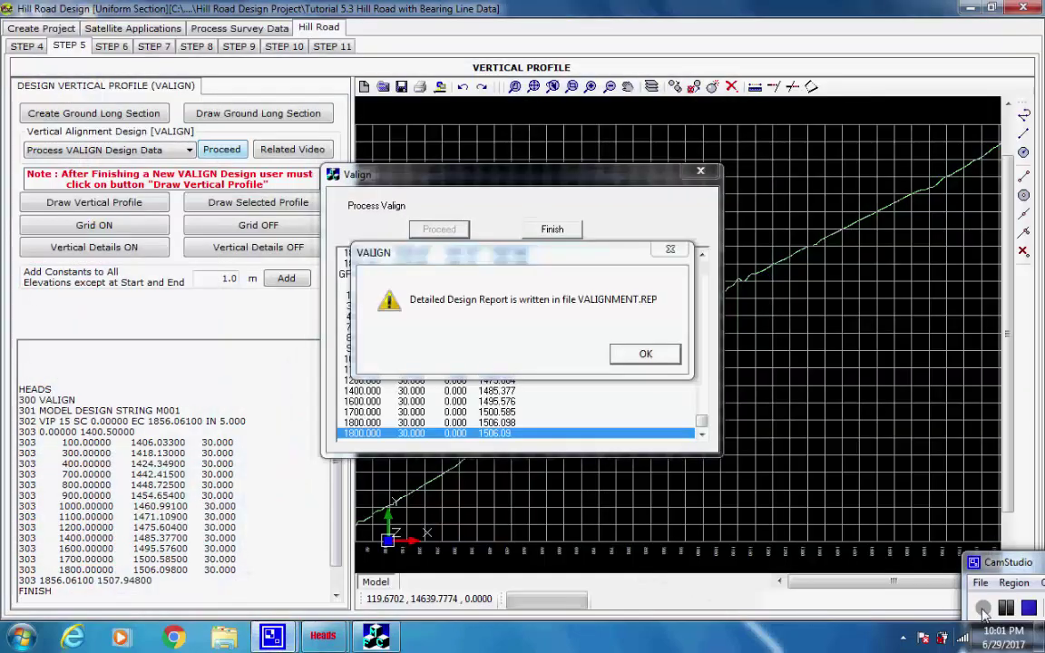
pyautogui.click(645, 355)
pyautogui.click(549, 228)
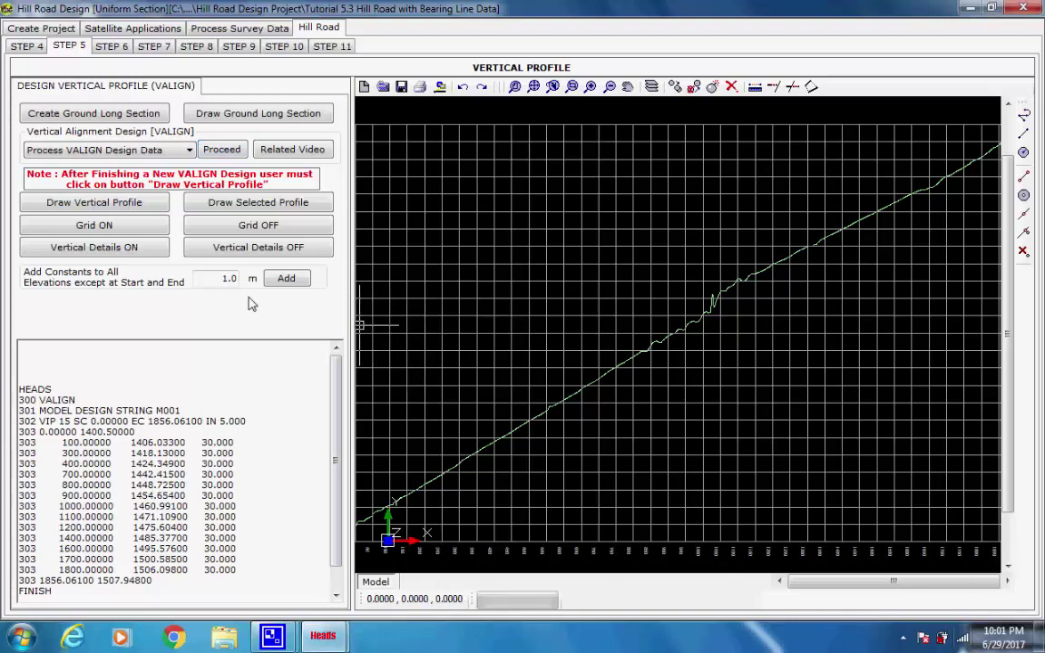
# Draw the vertical profile at X scale 1 and Y scale 10, and show M001's vertical details at text size 1 mm
pyautogui.click(152, 209)
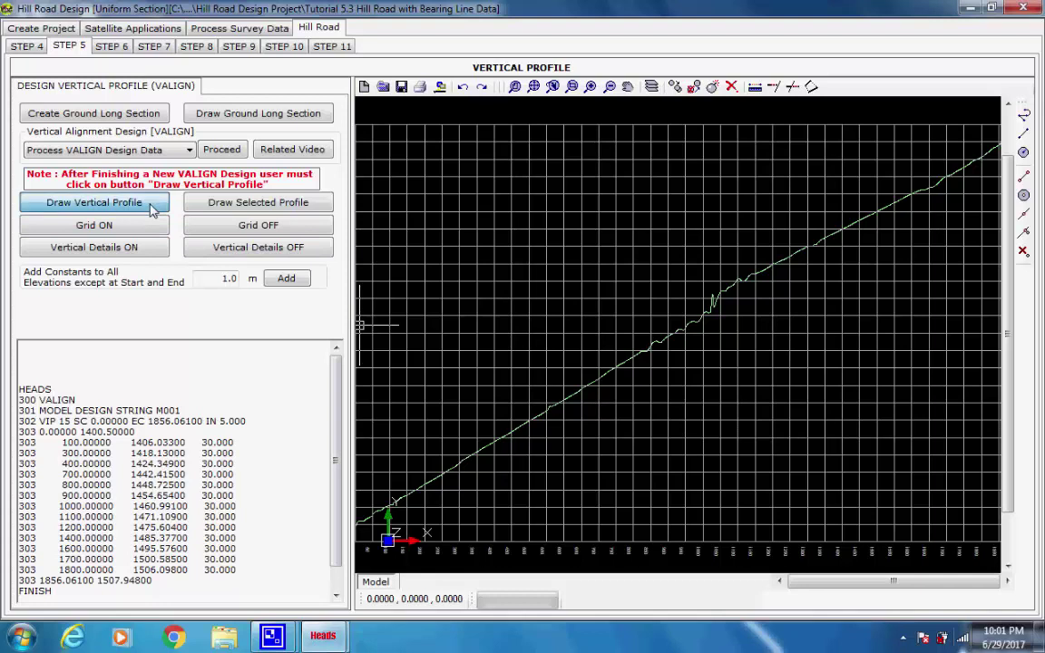
pyautogui.click(551, 254)
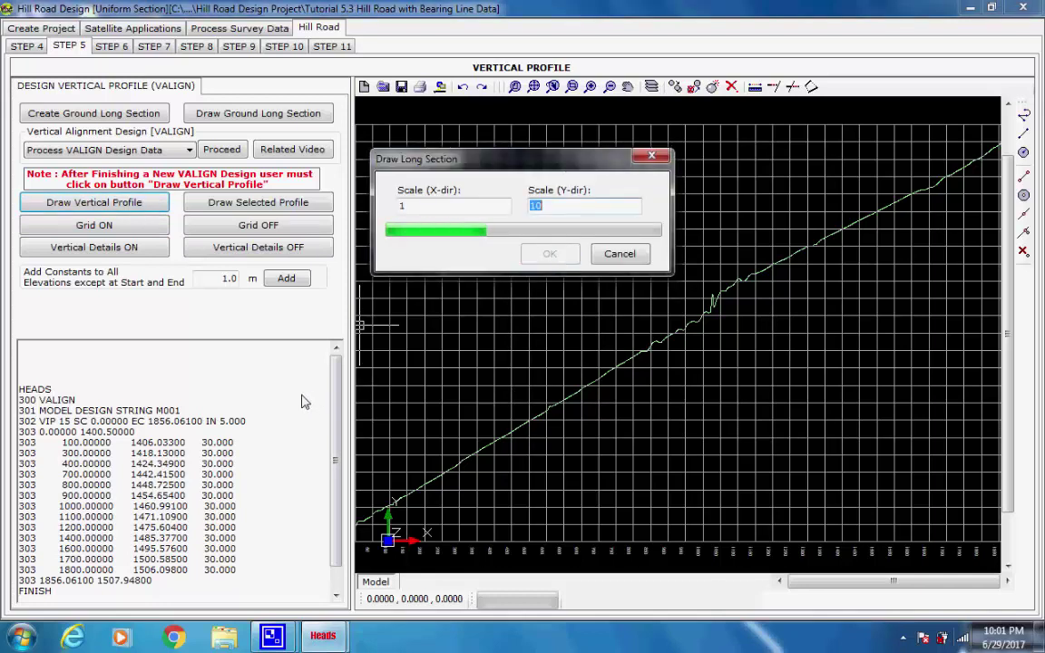
pyautogui.click(143, 255)
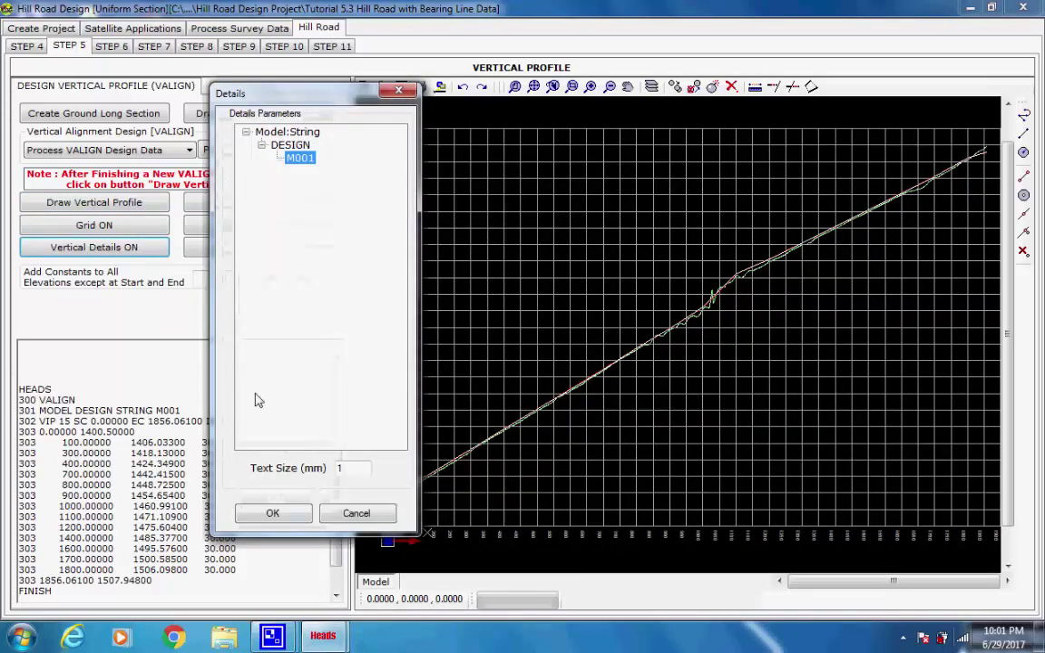
pyautogui.click(273, 513)
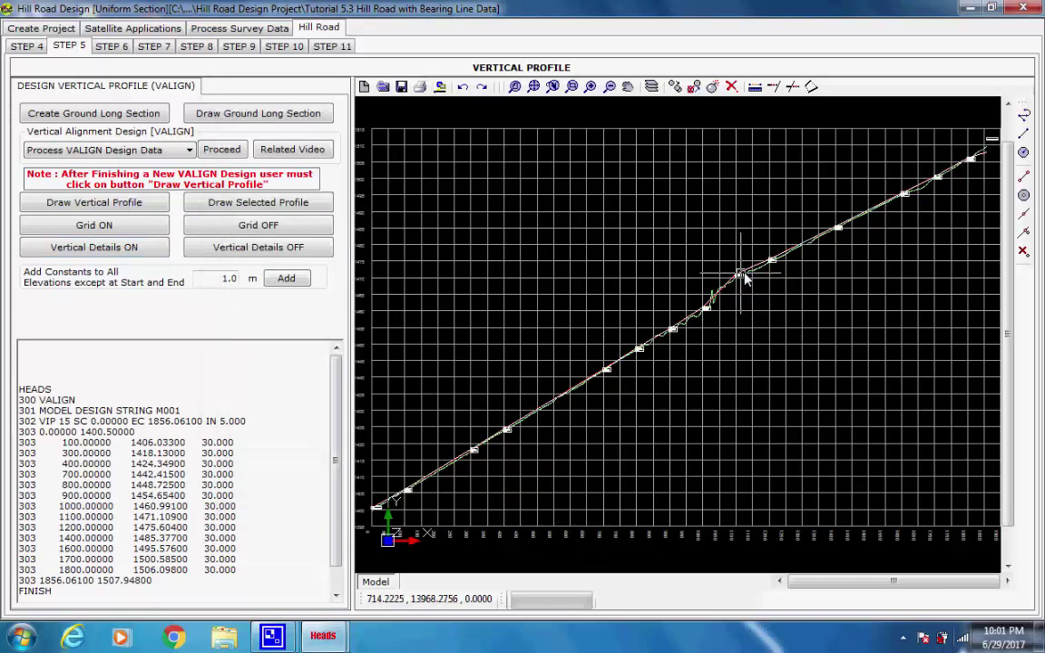
# Examine the vertical curve details of the VIP at chainage 1100 on the drawn profile, ending with the whole profile in view
pyautogui.scroll(2, 736, 276)
pyautogui.scroll(3, 736, 277)
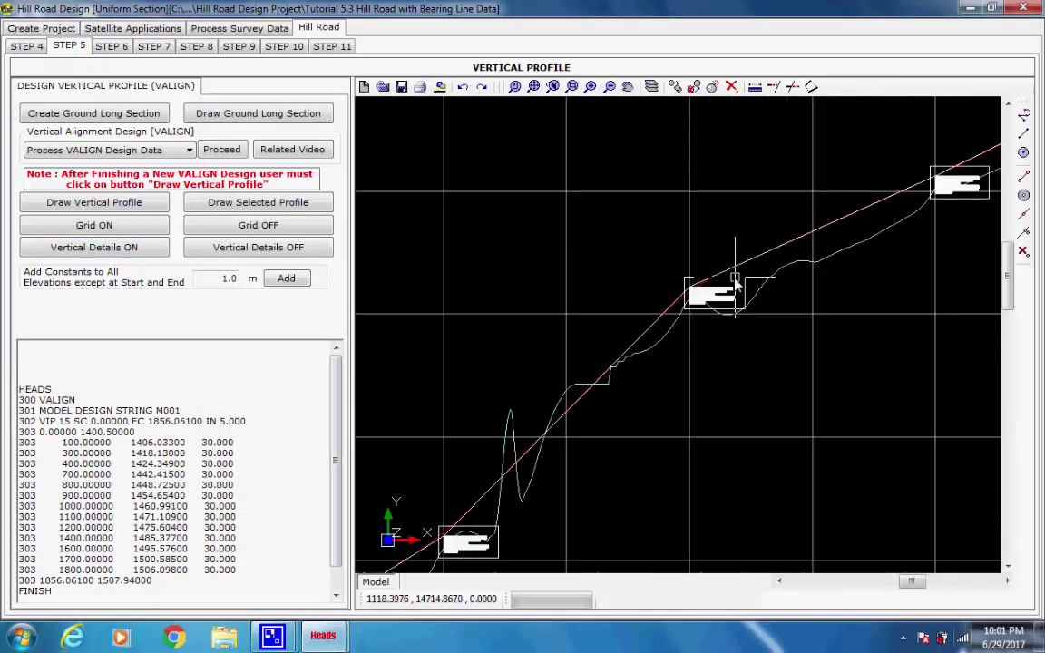
pyautogui.scroll(3, 737, 282)
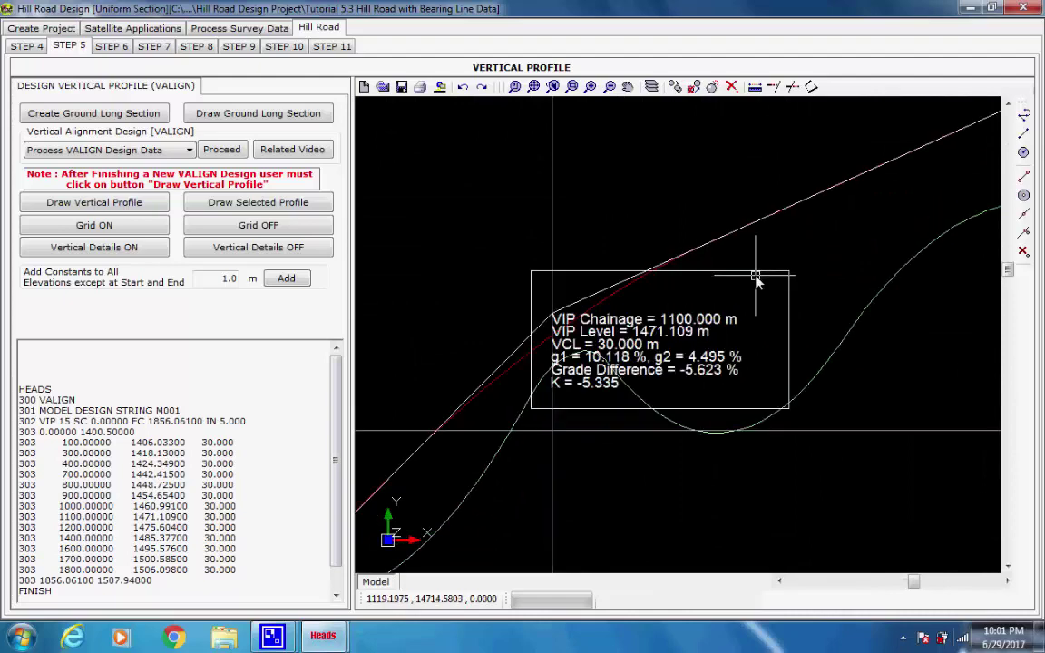
pyautogui.moveTo(700, 322); pyautogui.dragTo(799, 281, button='middle')
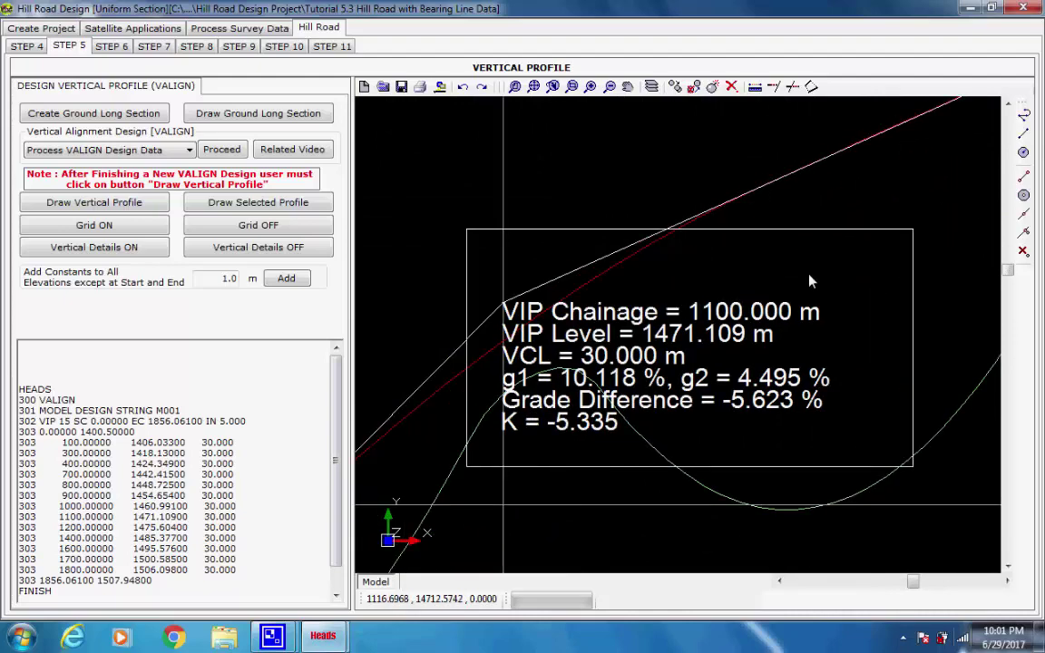
pyautogui.scroll(-2, 798, 279)
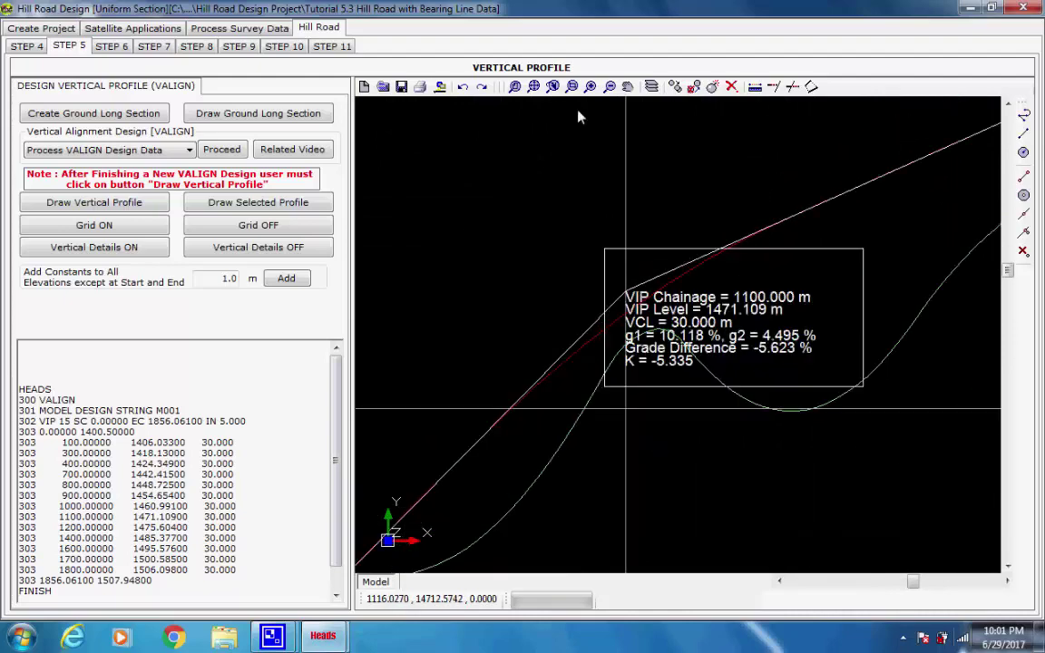
pyautogui.click(534, 86)
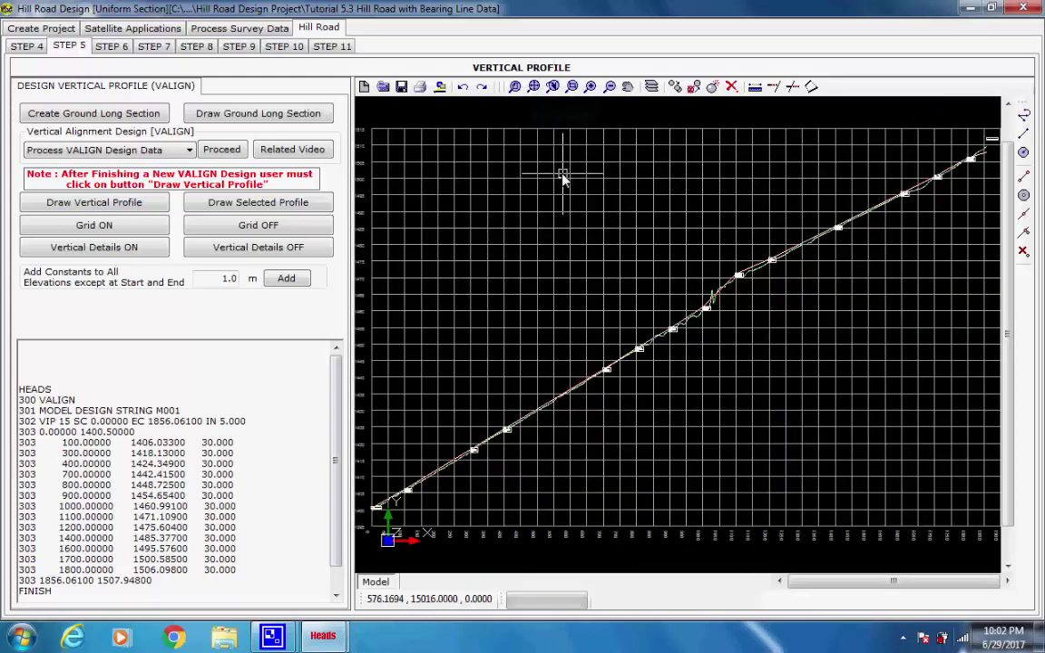
# Select typical cross section TCS07 for schedule 1, covering chainage 0.000 to 1856.061
pyautogui.click(112, 46)
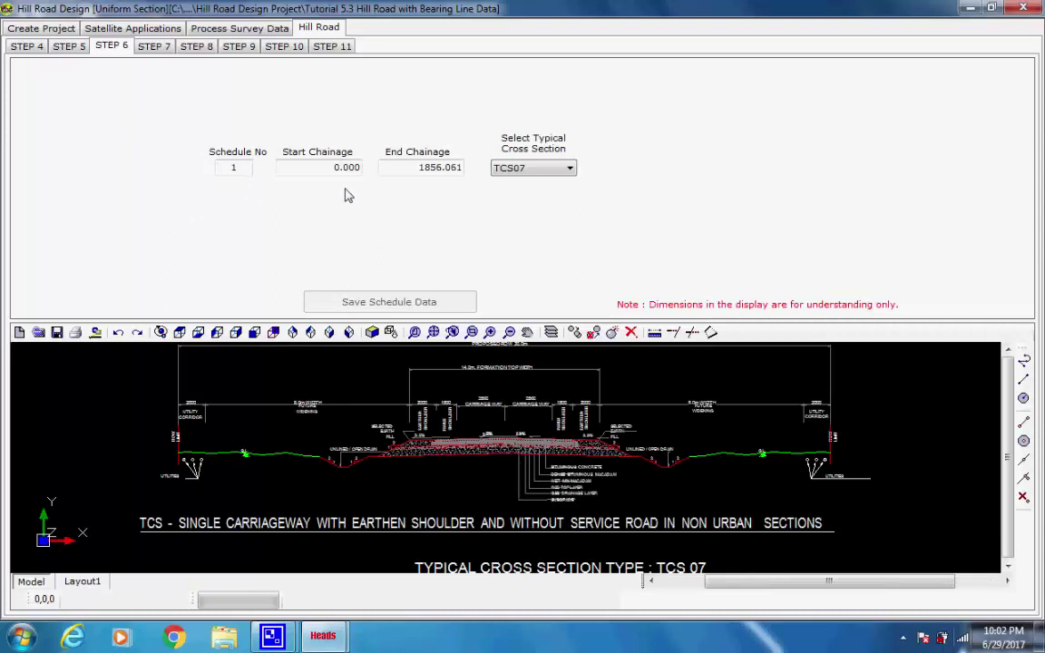
pyautogui.click(571, 169)
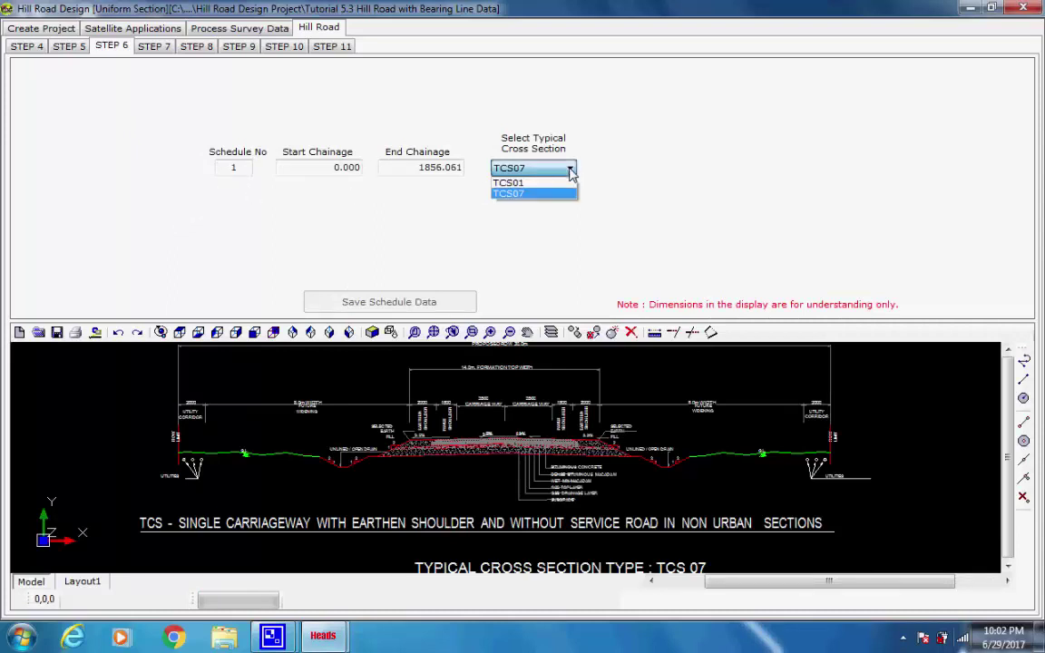
pyautogui.click(522, 180)
pyautogui.click(333, 306)
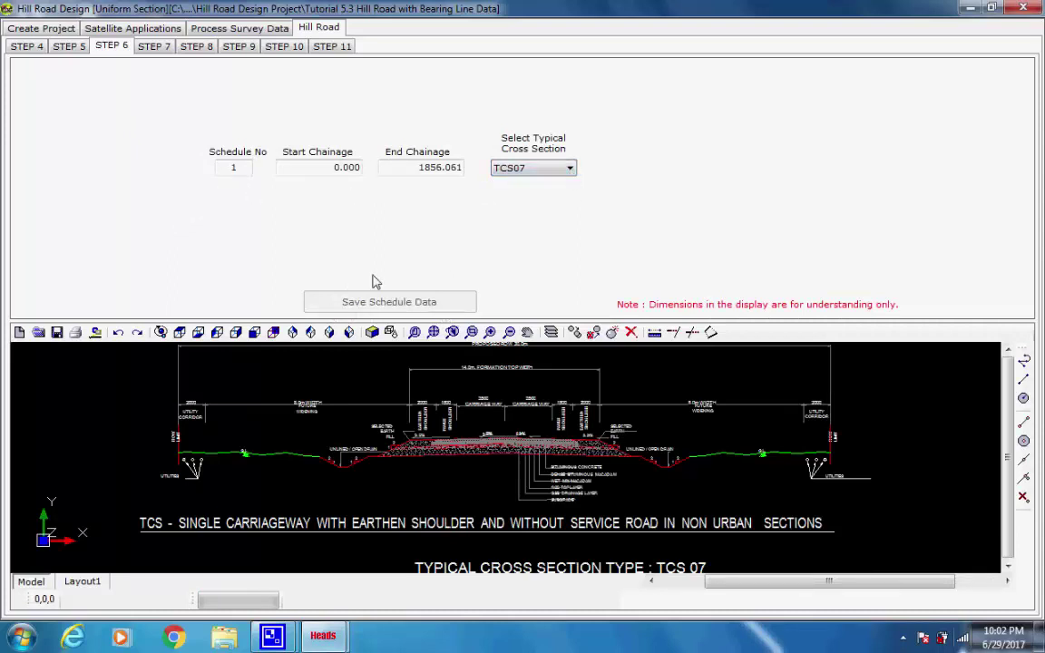
# Set the extra widening to Inside Only in the main carriageway definition of the schedule 1 cross section
pyautogui.click(156, 47)
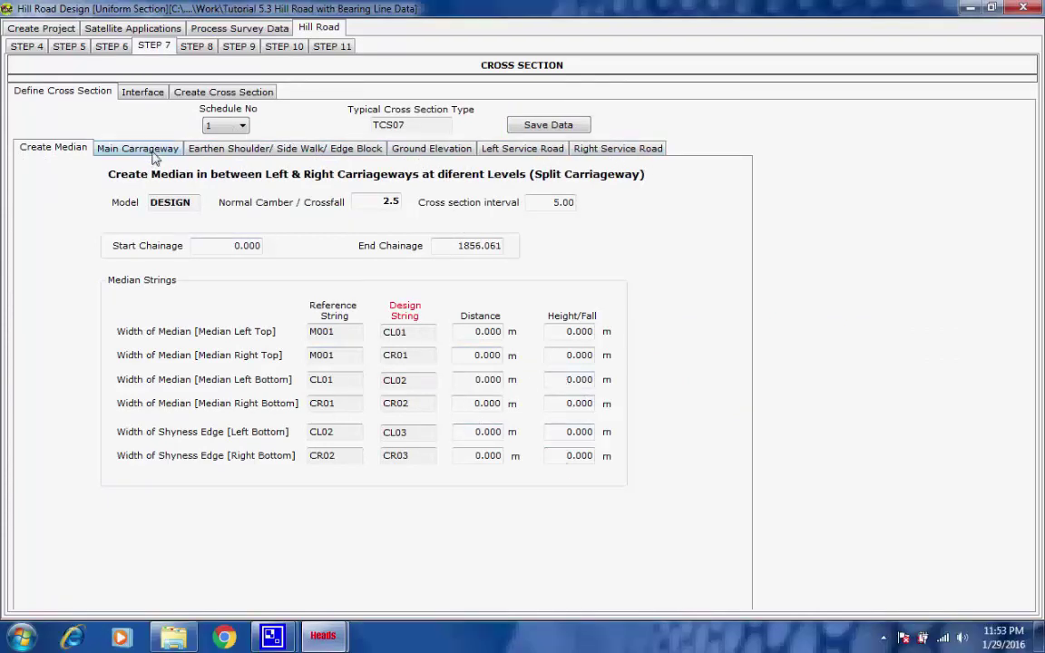
pyautogui.click(152, 151)
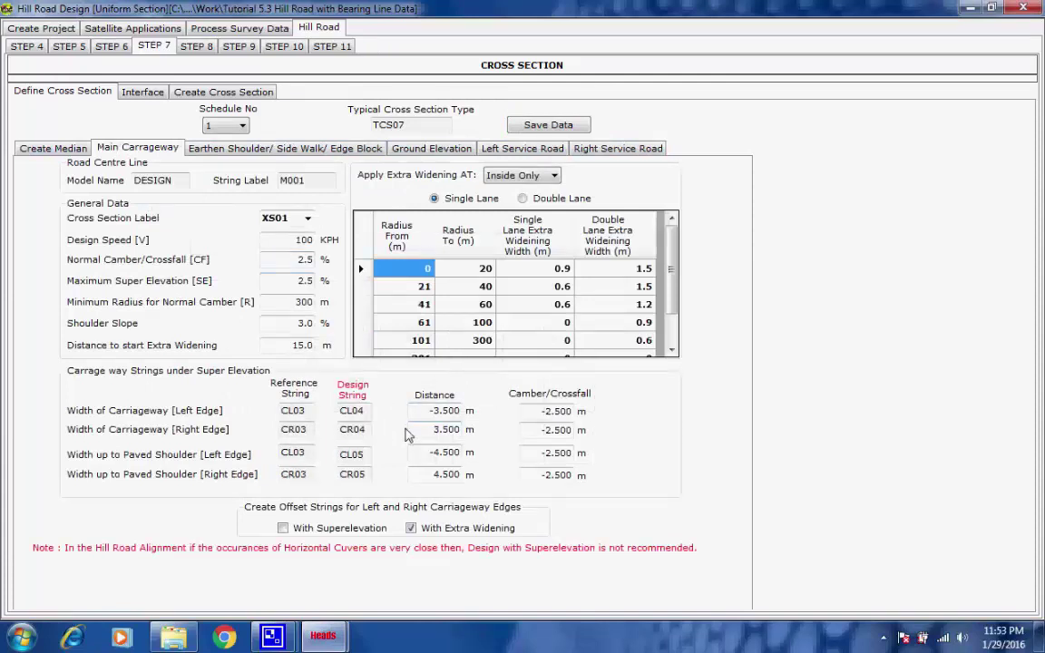
pyautogui.click(555, 177)
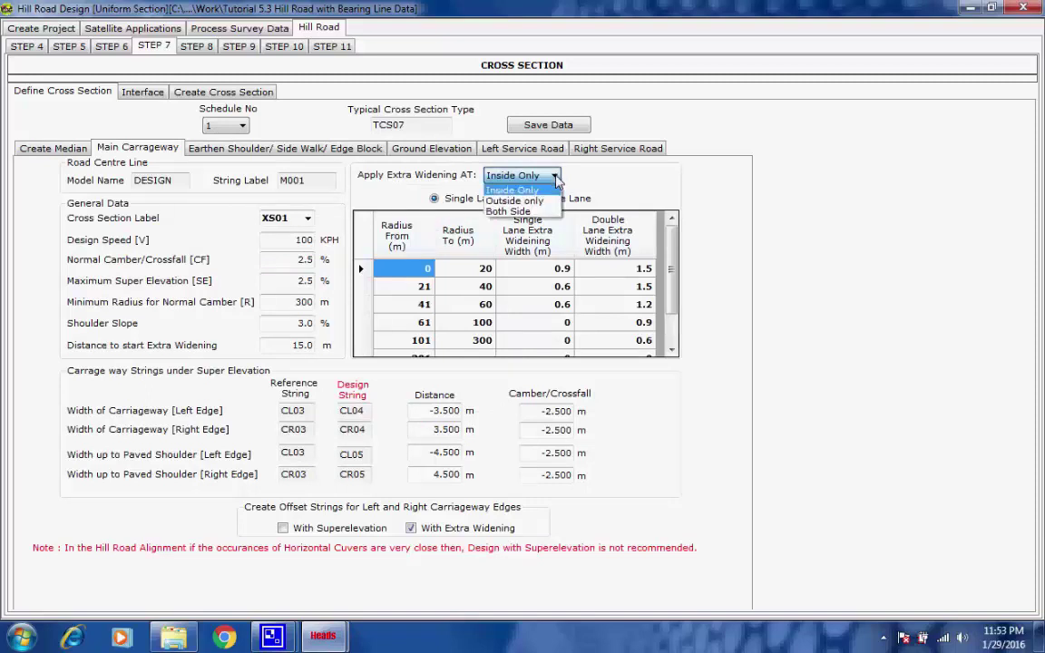
pyautogui.click(551, 188)
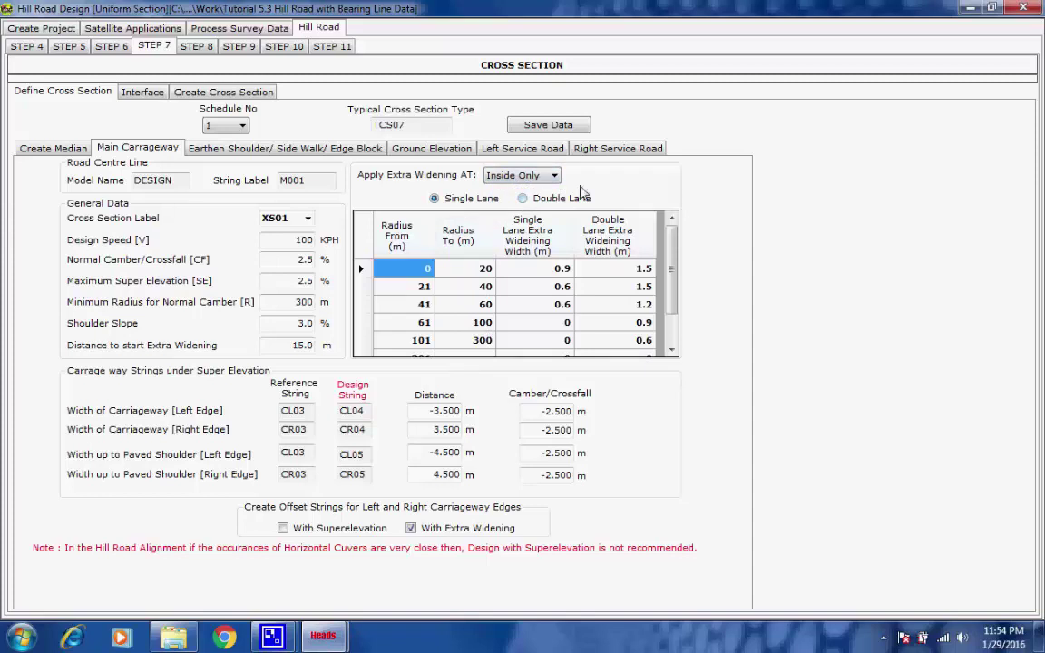
# Review the earthen shoulder, ground elevation, service road and main carriageway definitions, and the interface data for cut and fill slopes
pyautogui.click(234, 152)
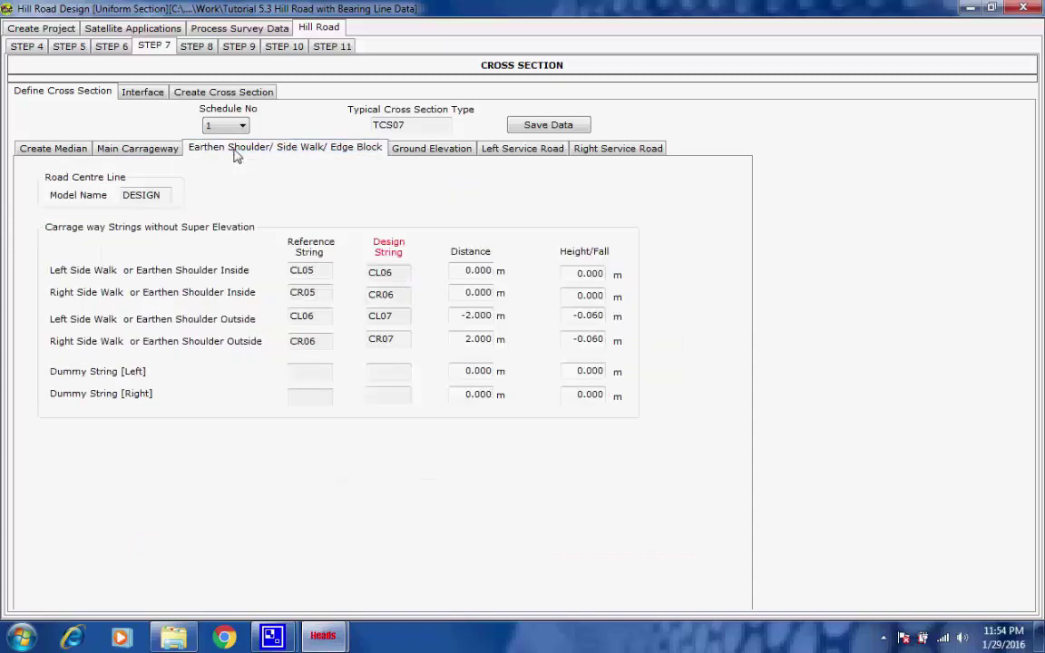
pyautogui.click(403, 150)
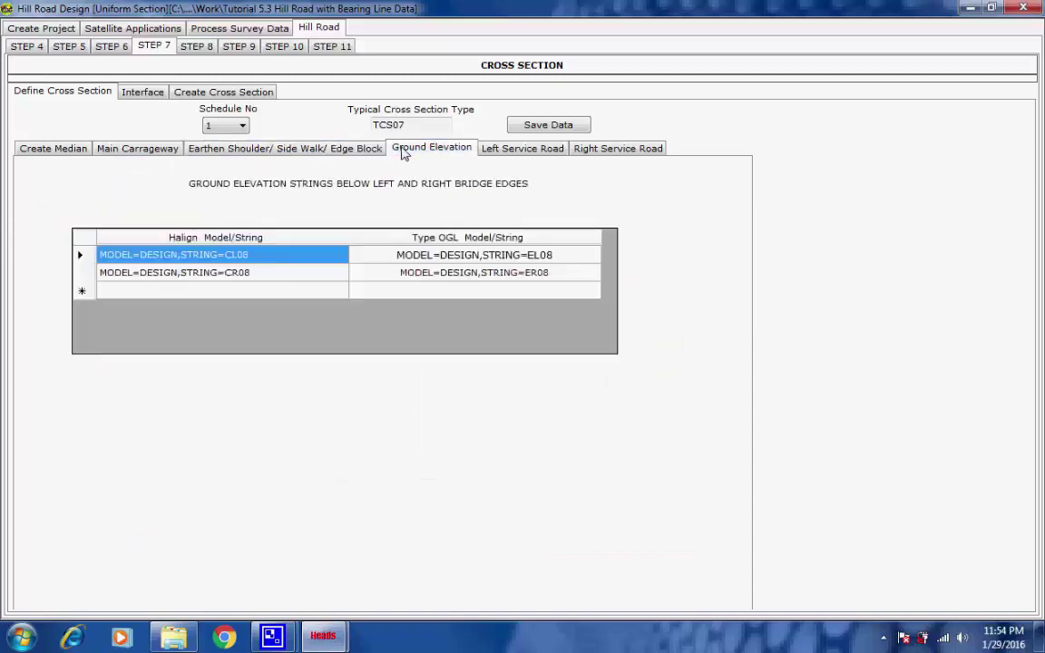
pyautogui.click(503, 152)
pyautogui.click(603, 151)
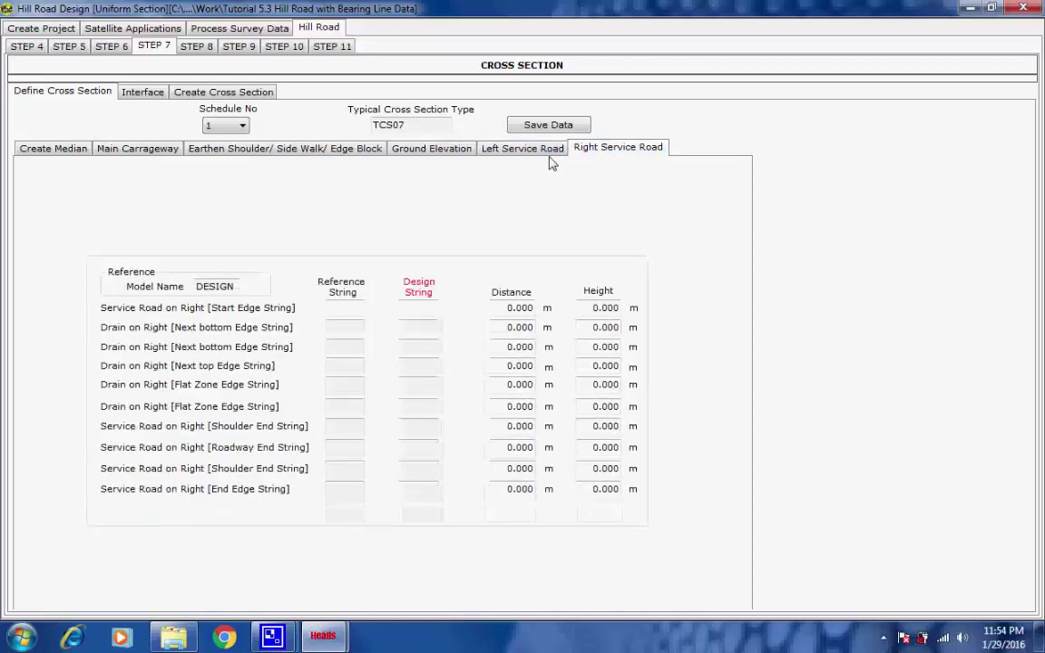
pyautogui.click(141, 154)
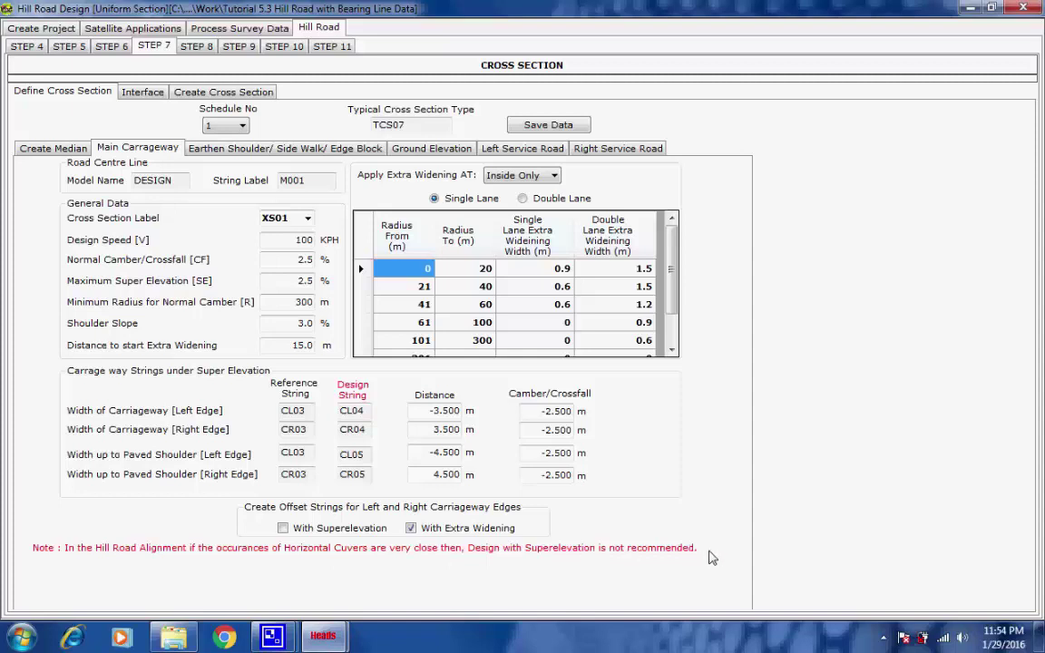
pyautogui.click(136, 95)
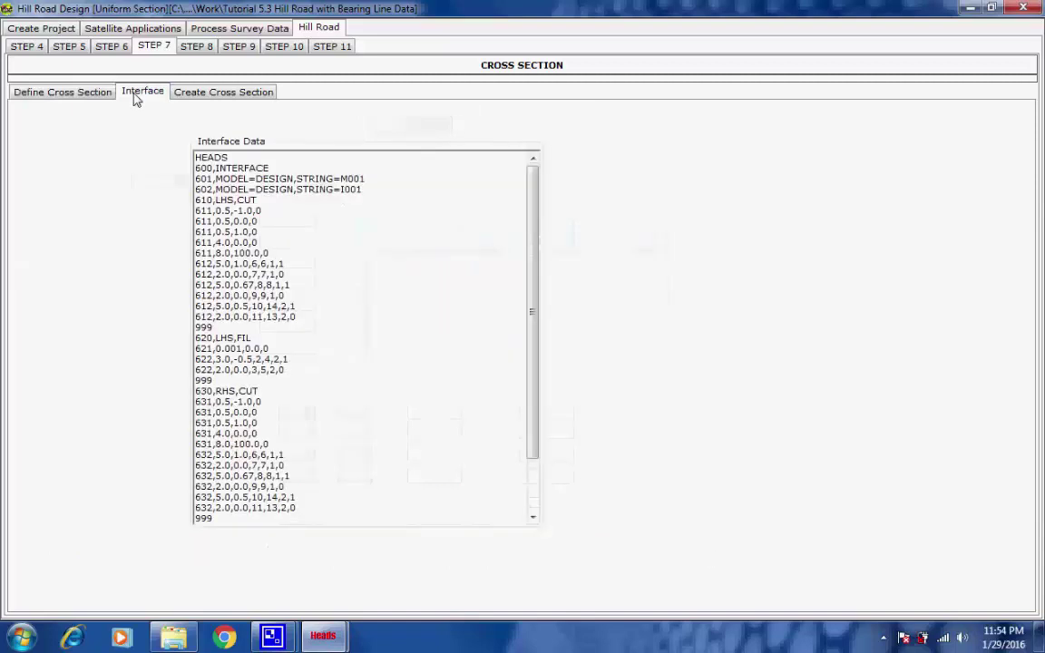
pyautogui.moveTo(361, 190); pyautogui.dragTo(342, 192)
pyautogui.click(375, 199)
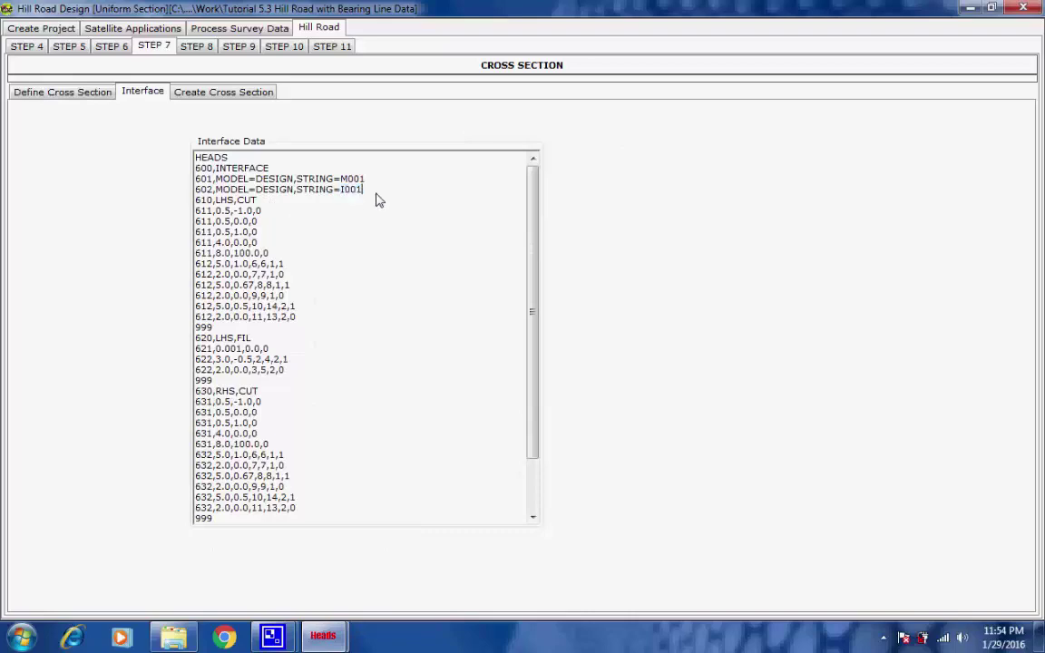
# Start processing the cross section data with all items included, and run the first two OFFSET items, drawing their strings in the CAD viewer
pyautogui.click(199, 93)
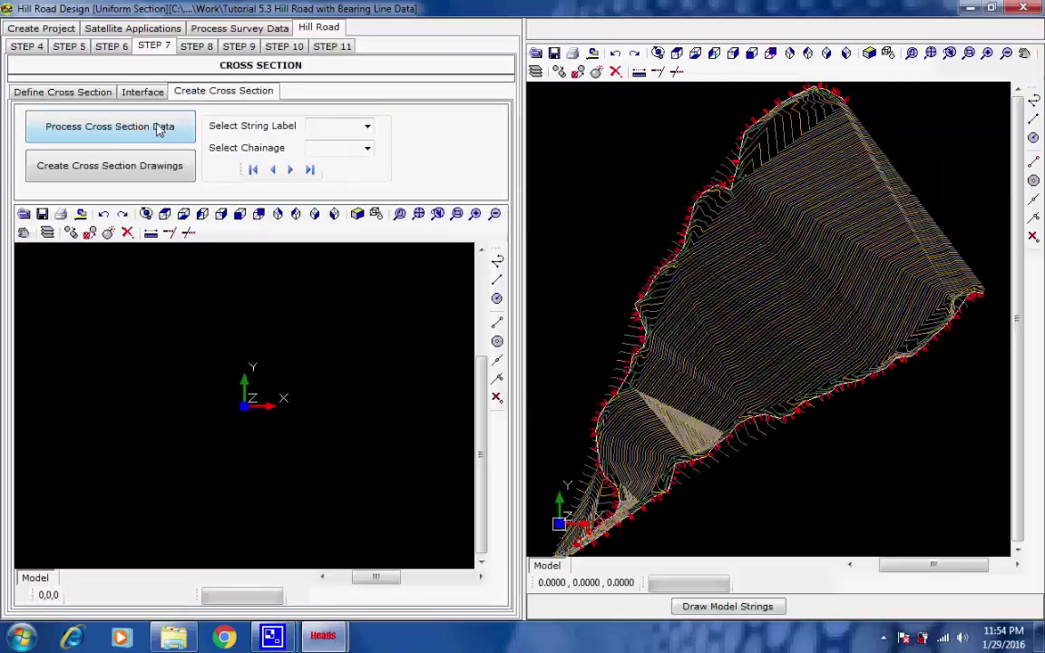
pyautogui.click(133, 129)
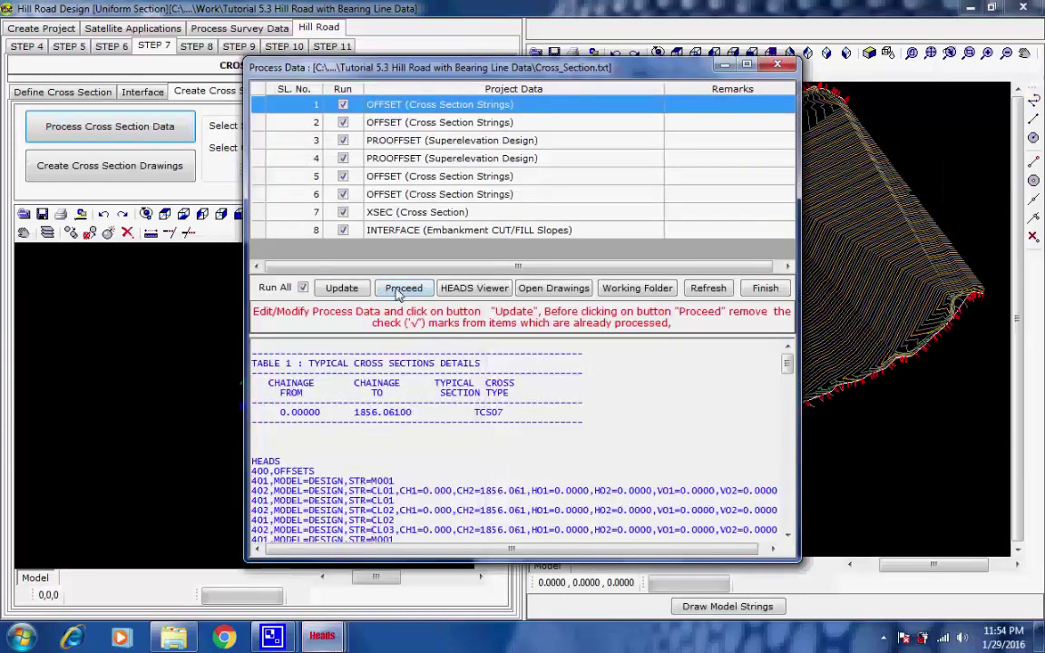
pyautogui.click(399, 288)
pyautogui.click(437, 231)
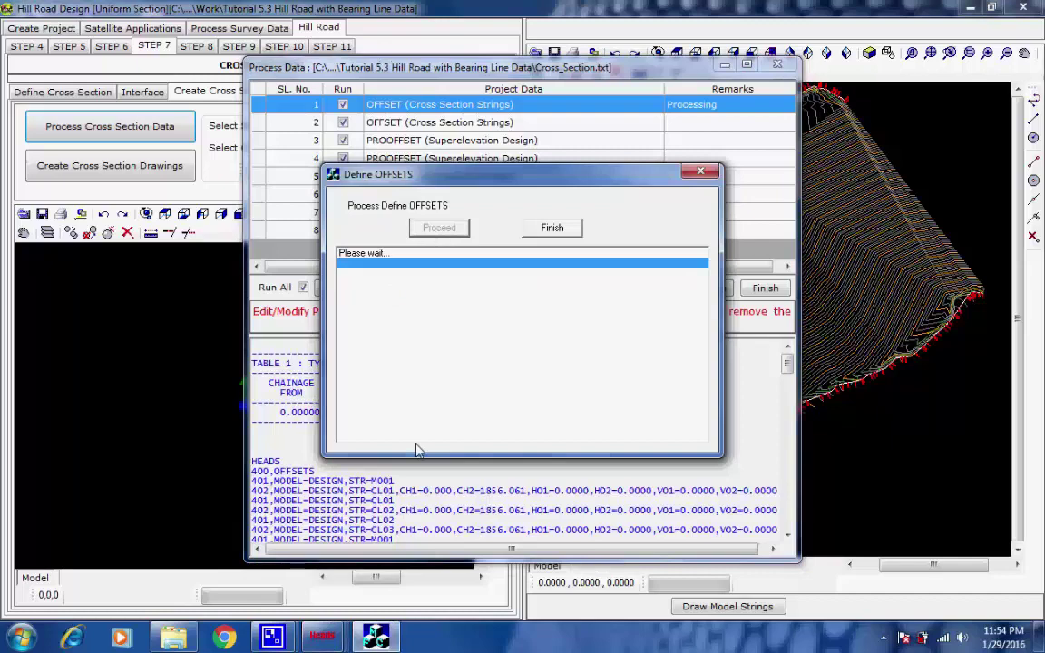
pyautogui.moveTo(272, 637)
pyautogui.click(229, 515)
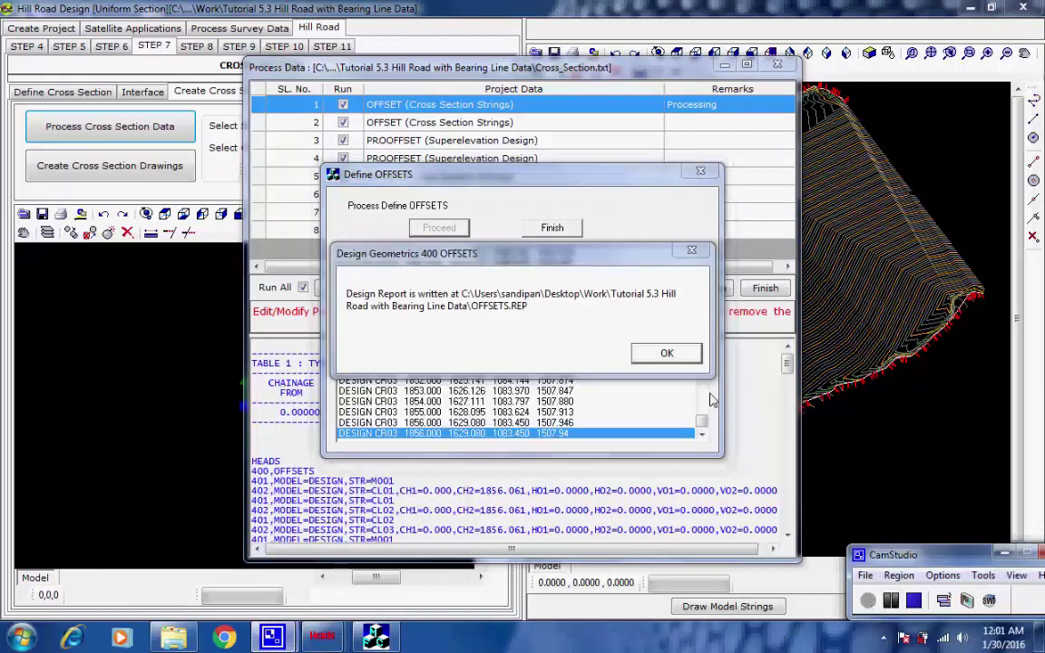
pyautogui.click(667, 353)
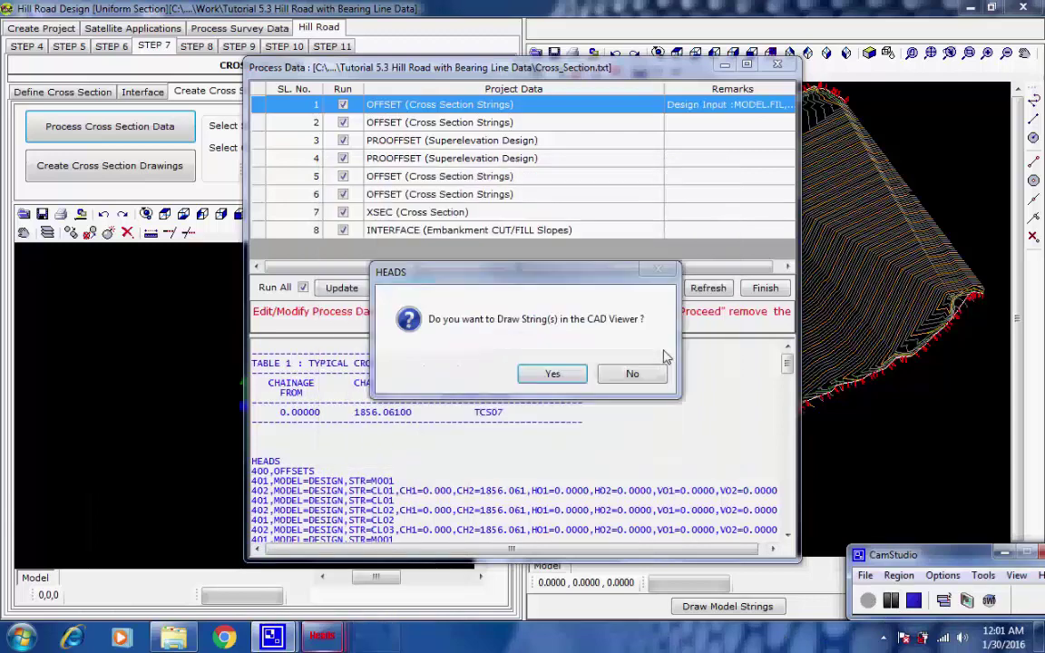
pyautogui.click(573, 377)
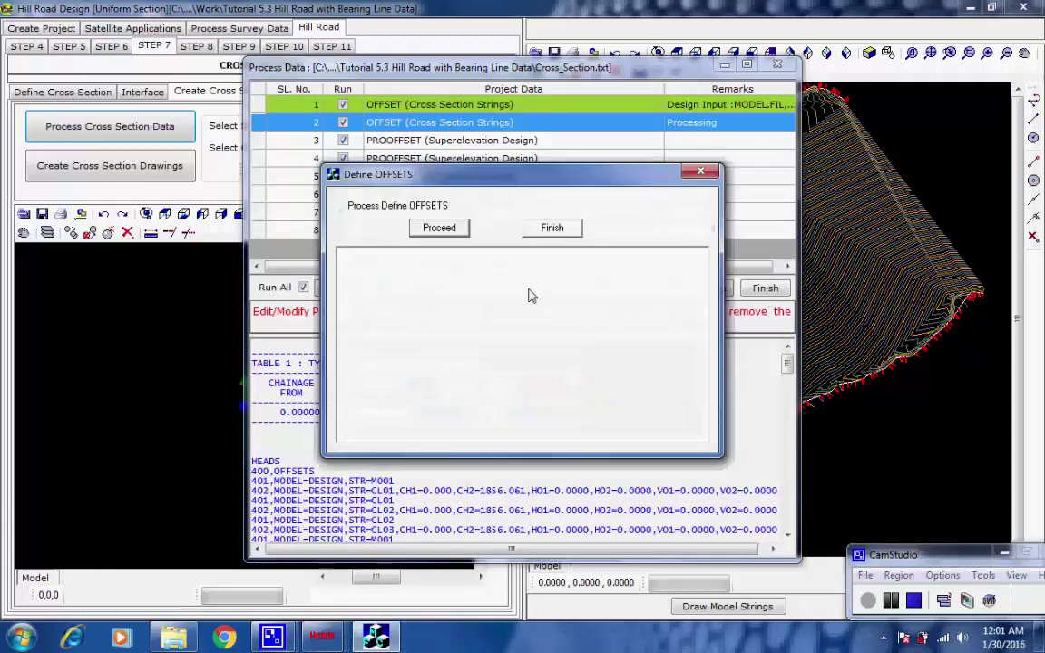
pyautogui.click(459, 230)
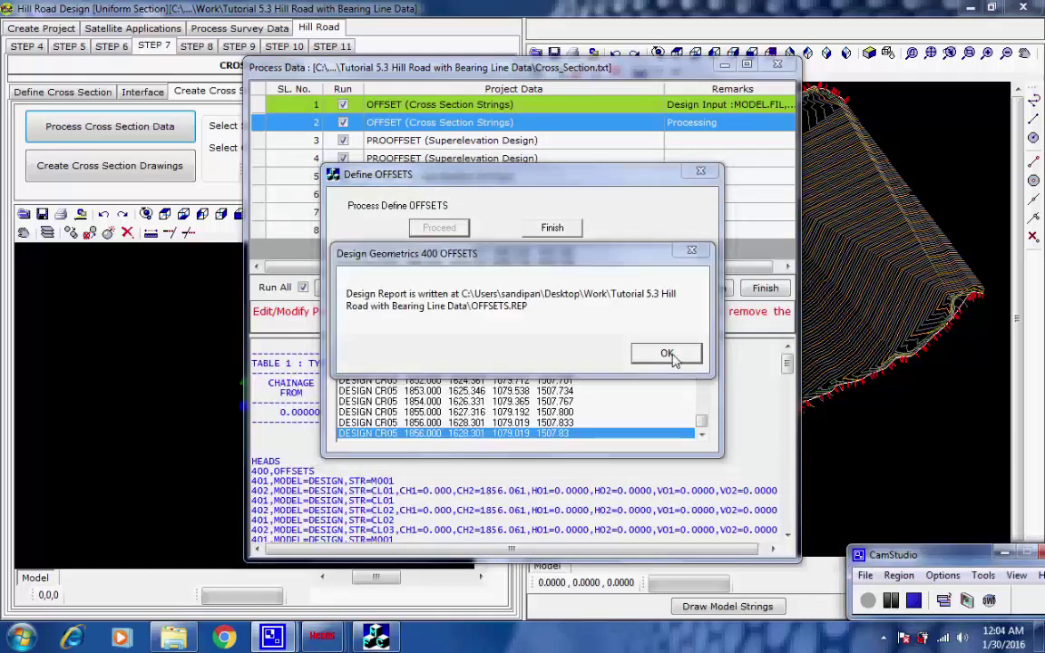
pyautogui.click(668, 354)
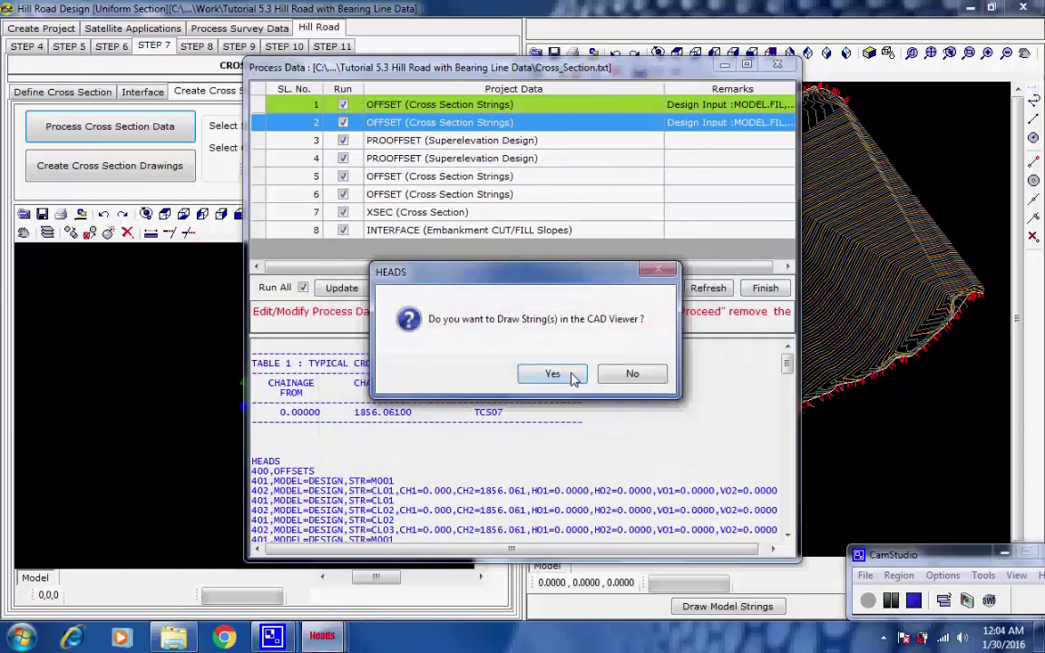
pyautogui.click(573, 379)
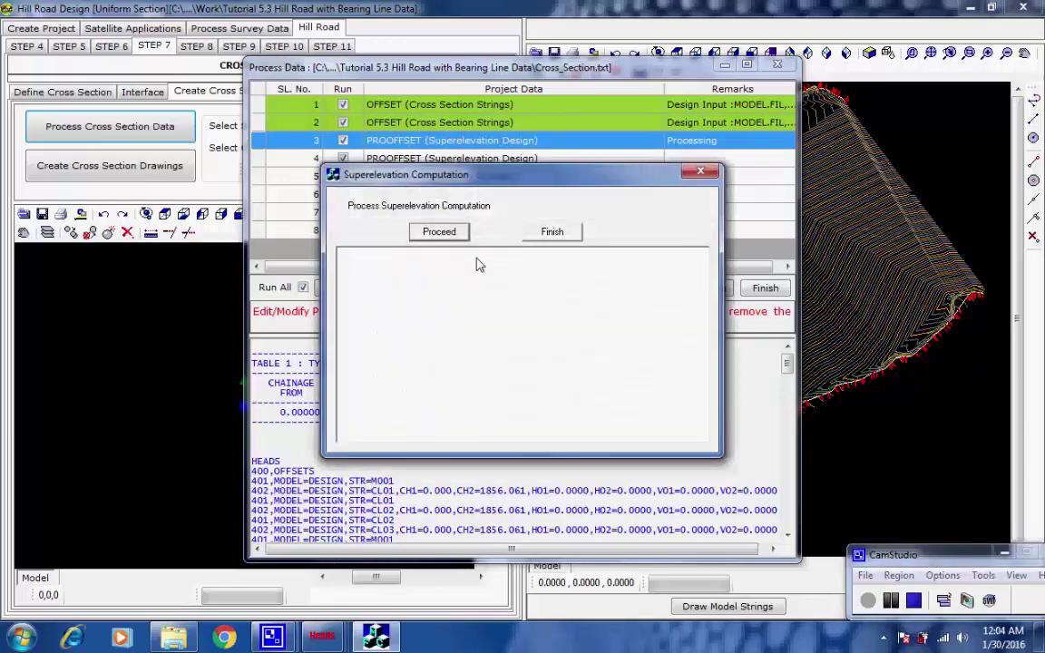
# Run both PROOFFSET superelevation design items, 3 and 4, and draw their strings in the CAD viewer
pyautogui.click(457, 232)
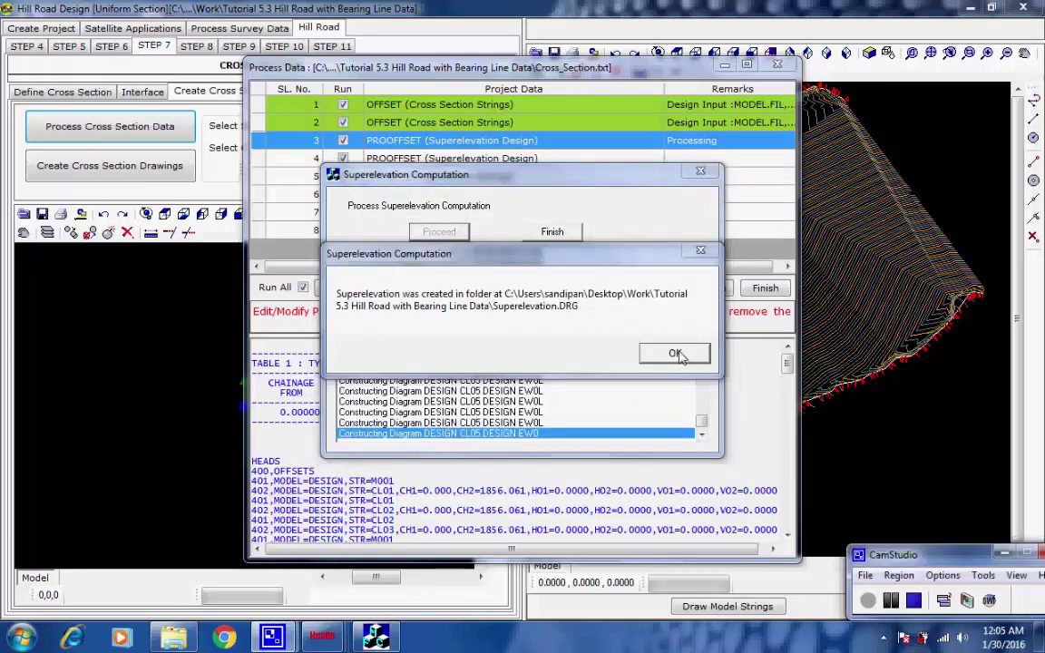
pyautogui.click(675, 353)
pyautogui.click(555, 233)
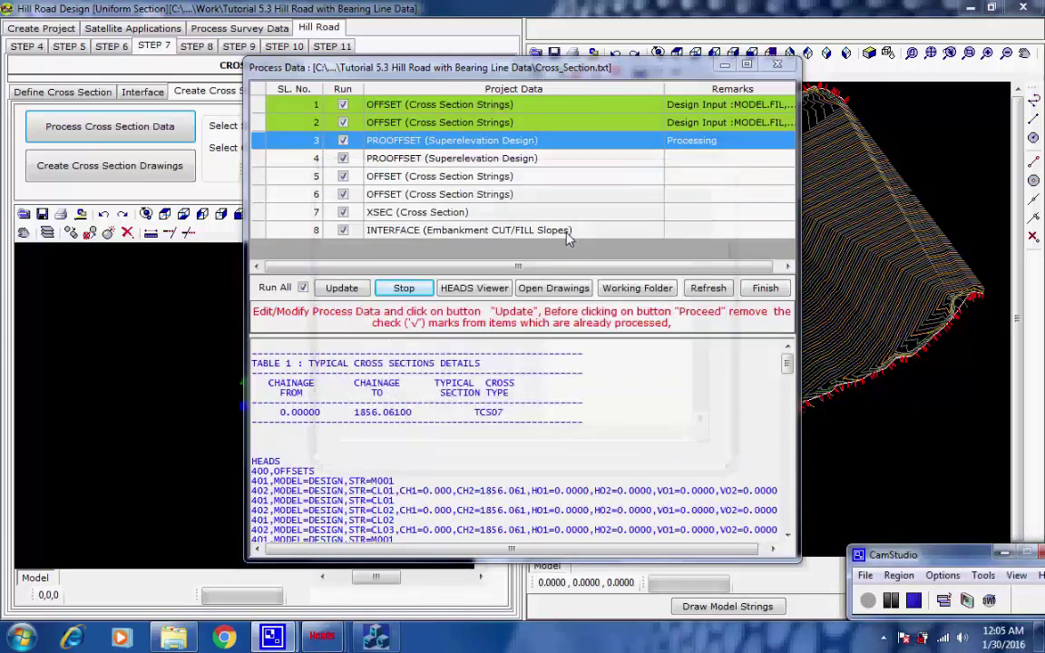
pyautogui.click(555, 372)
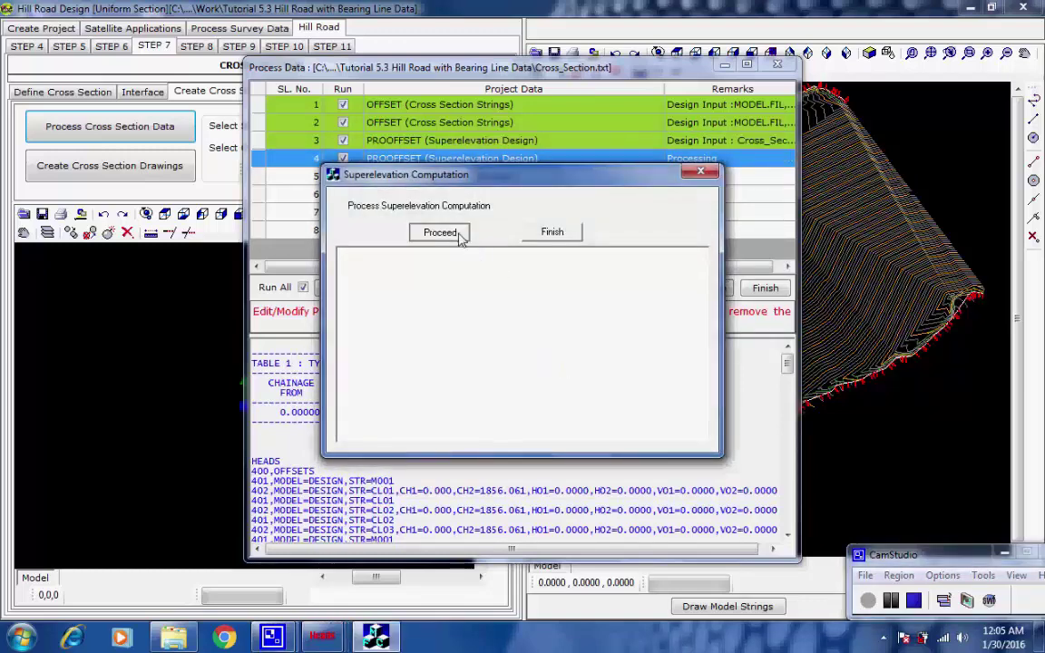
pyautogui.click(444, 232)
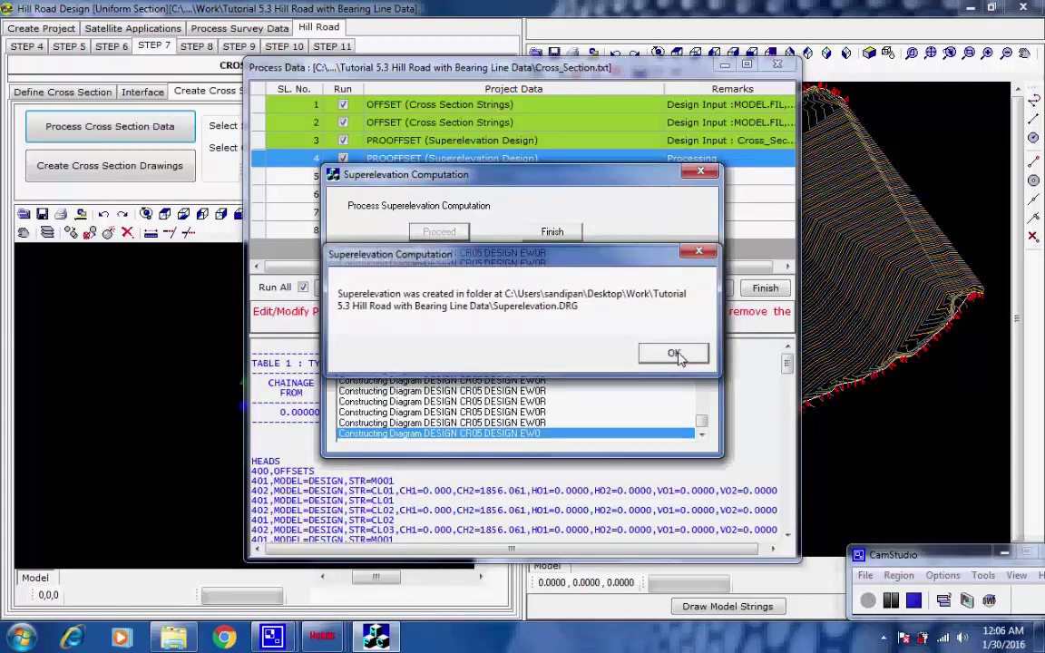
pyautogui.click(676, 355)
pyautogui.click(560, 234)
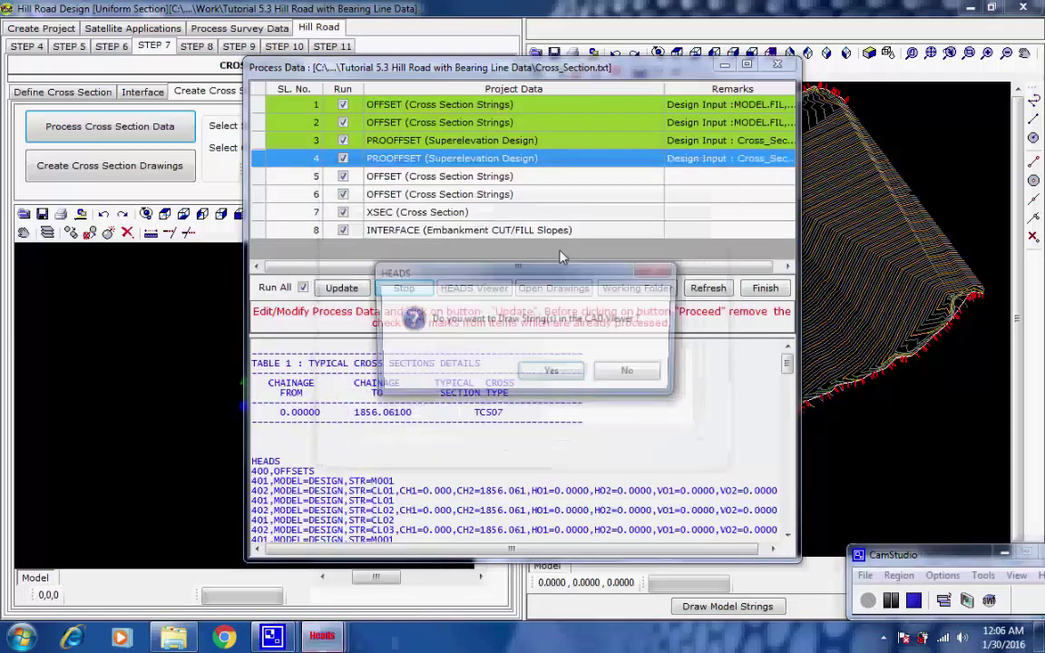
pyautogui.click(575, 377)
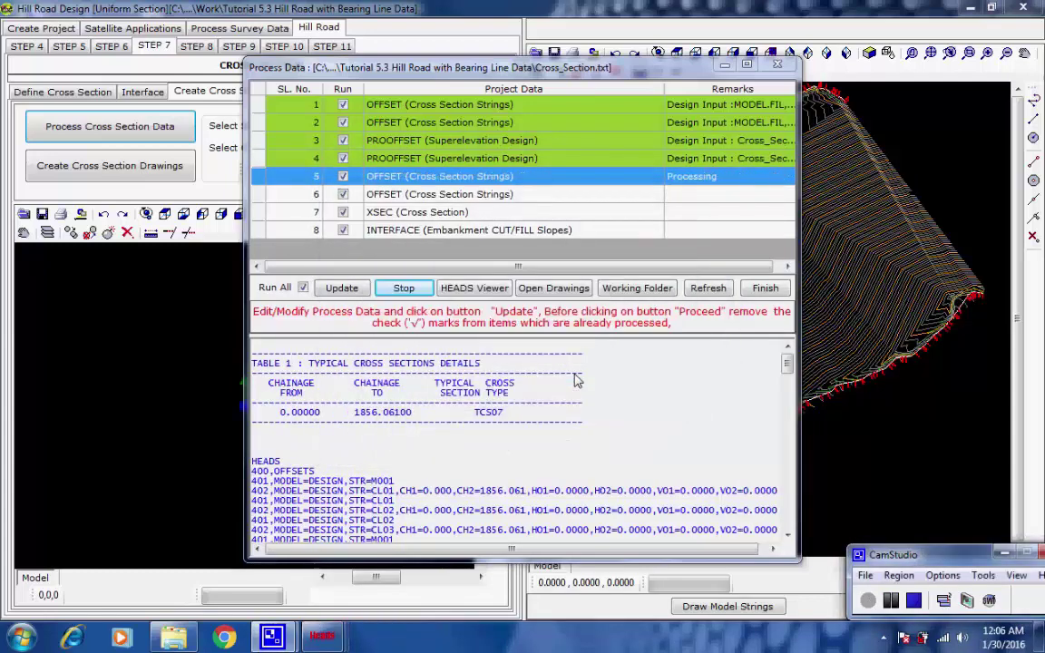
# Run the remaining OFFSET cross section string items, 5 and 6, and draw their strings in the CAD viewer
pyautogui.click(441, 228)
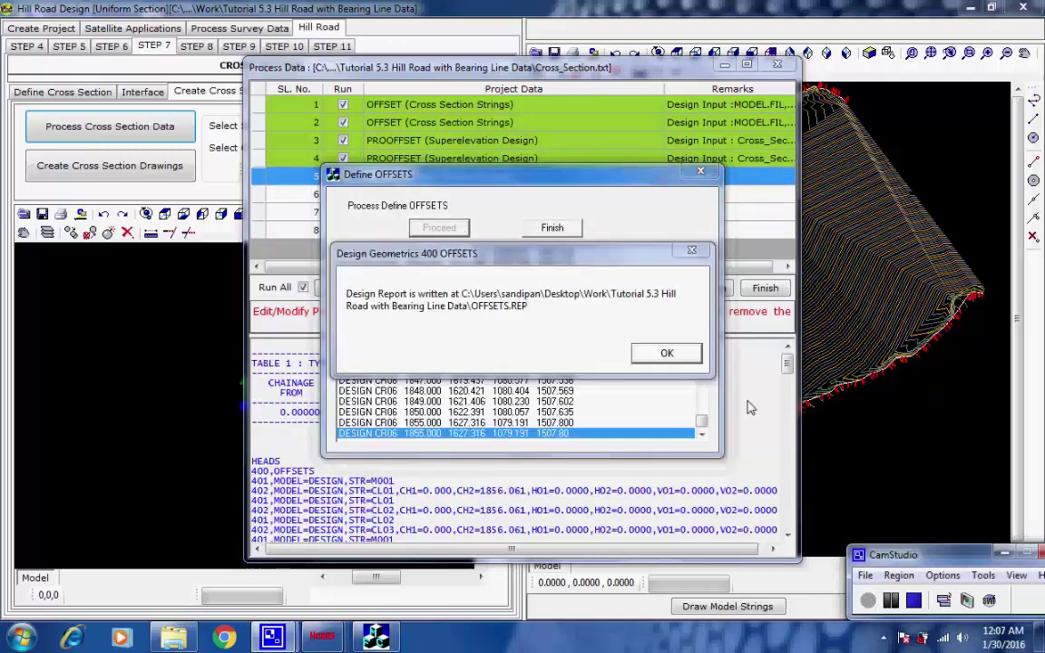
pyautogui.click(665, 355)
pyautogui.click(548, 226)
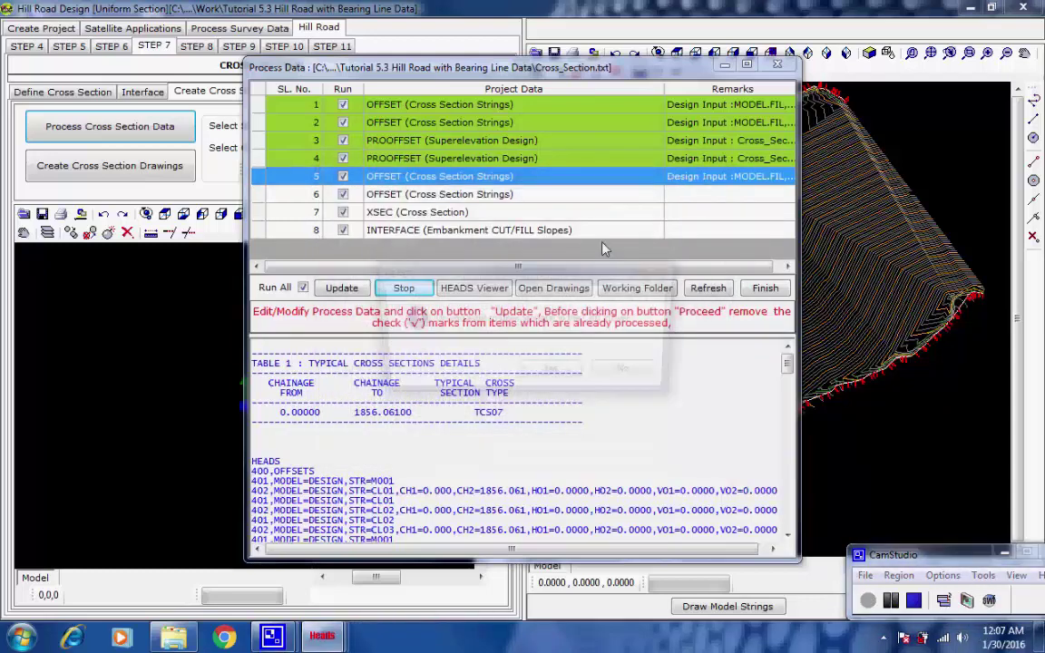
pyautogui.click(555, 374)
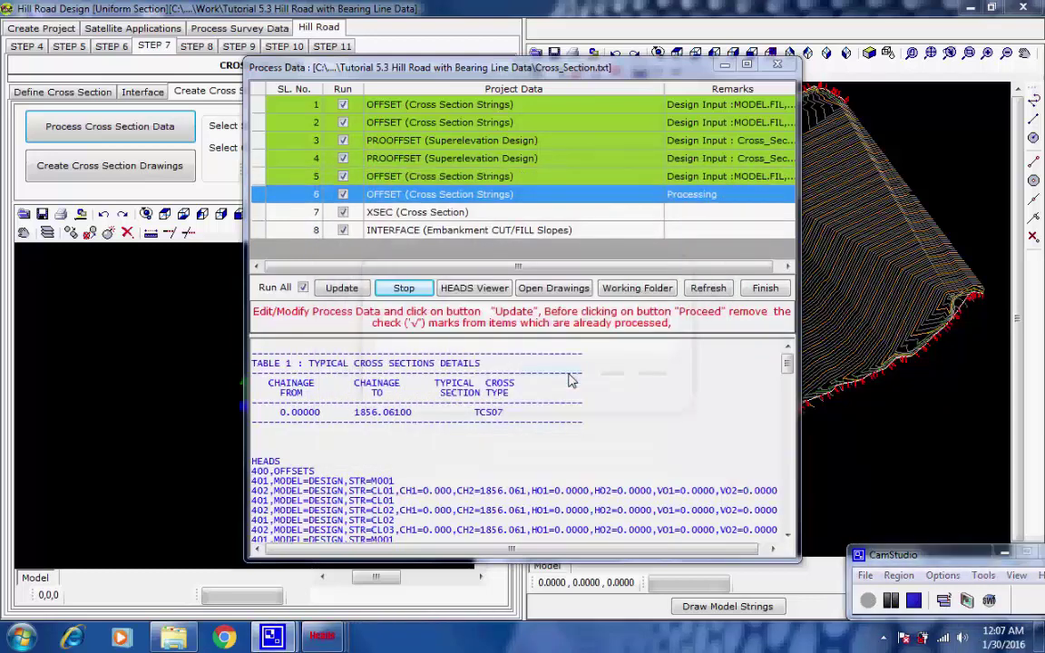
pyautogui.click(462, 233)
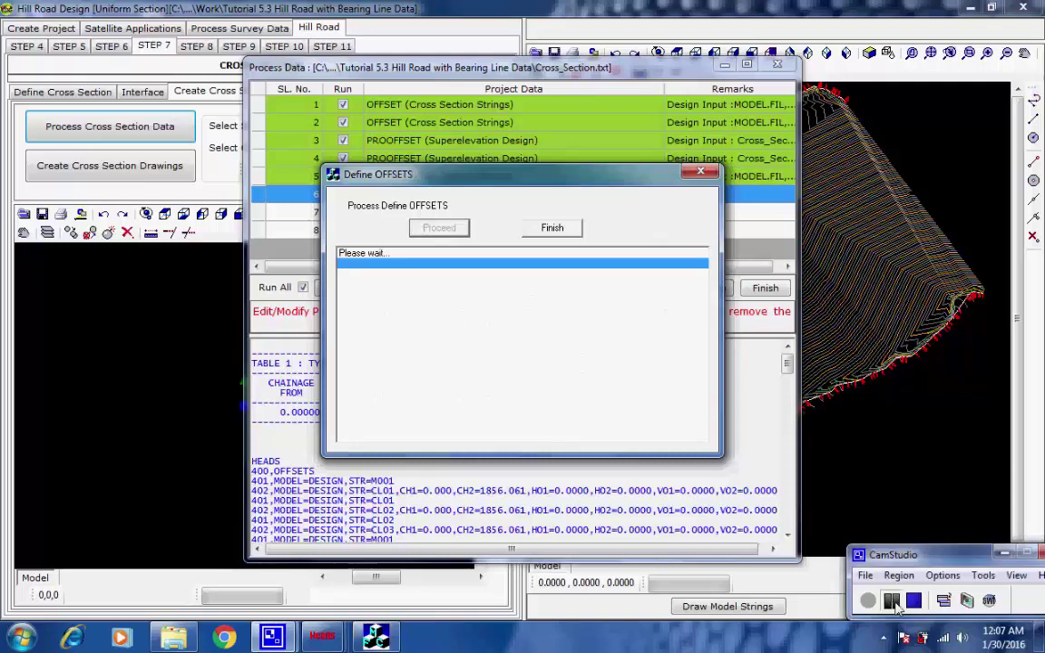
pyautogui.click(668, 354)
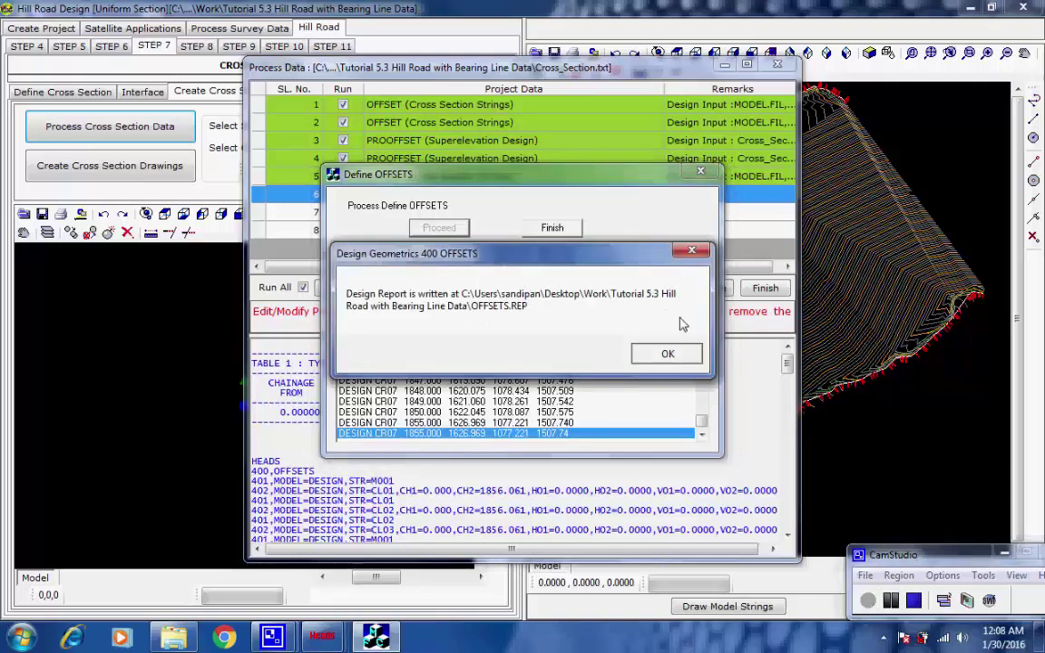
pyautogui.click(566, 373)
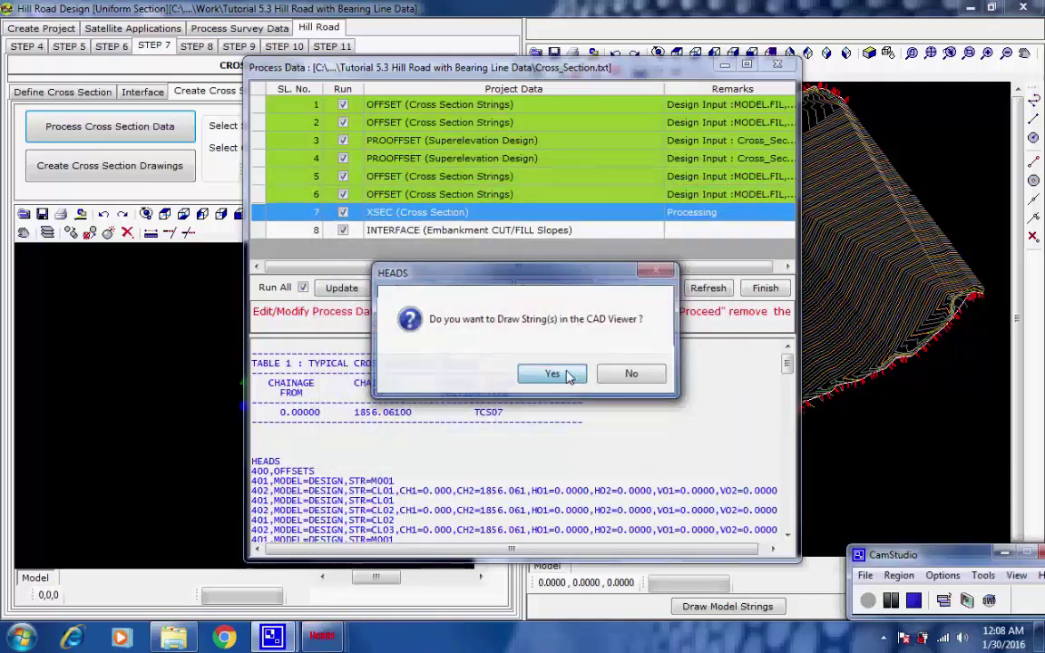
# Run the XSEC cross section item, number 7, through to its analysis report
pyautogui.click(462, 233)
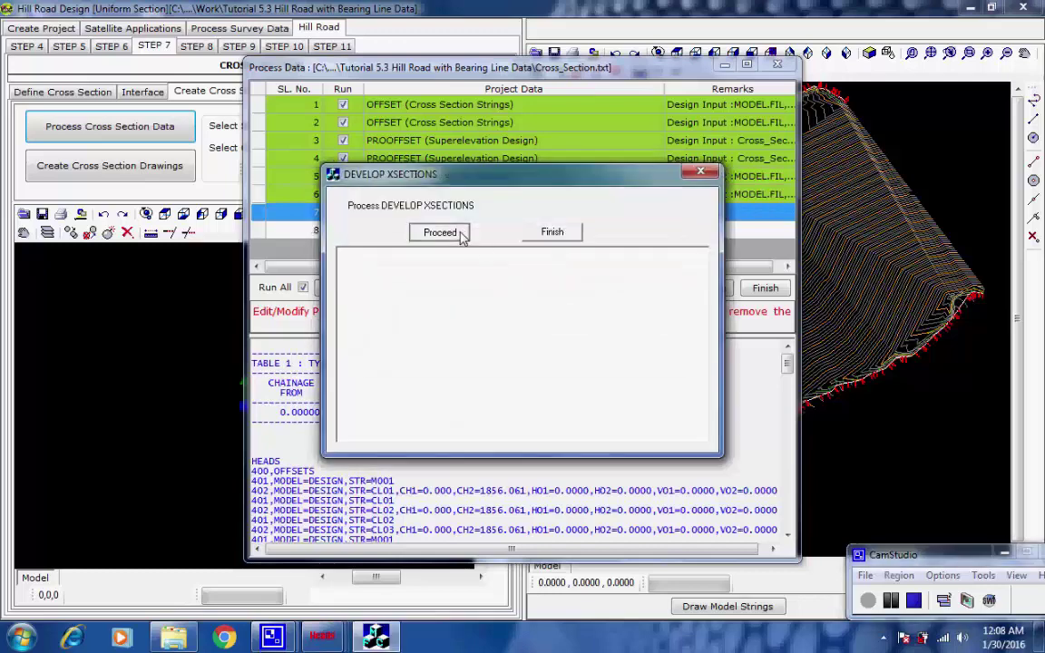
pyautogui.click(652, 353)
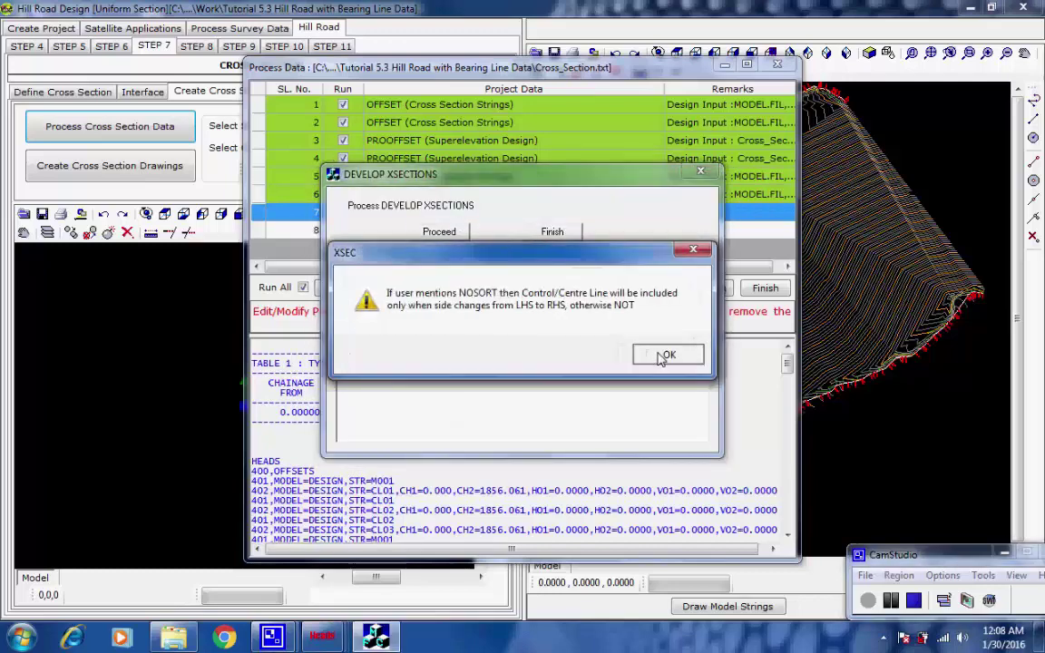
pyautogui.click(665, 356)
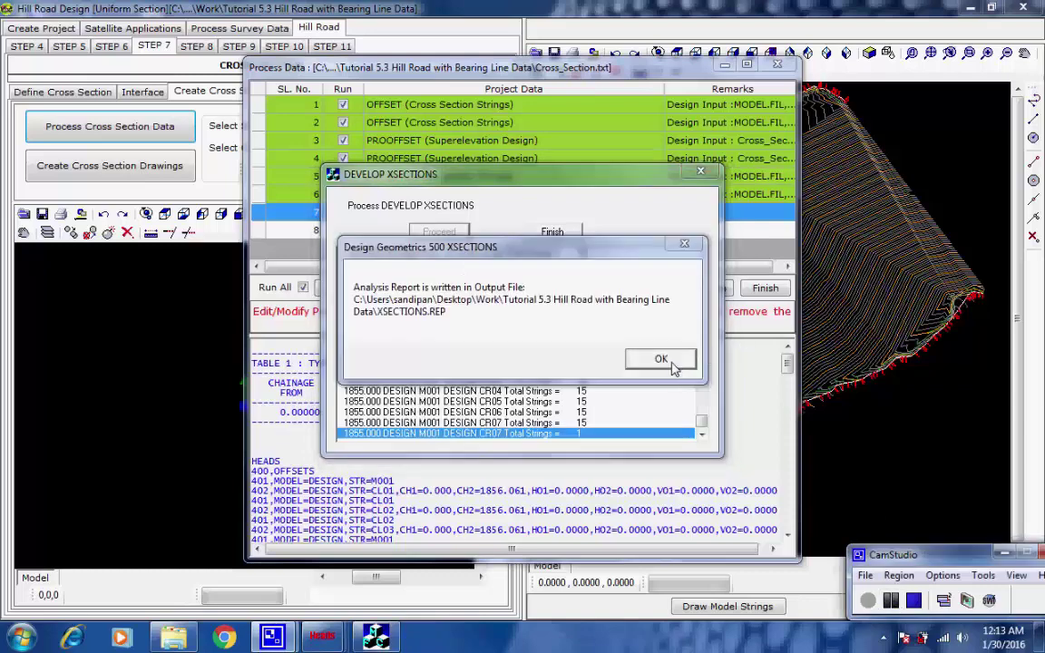
pyautogui.click(663, 357)
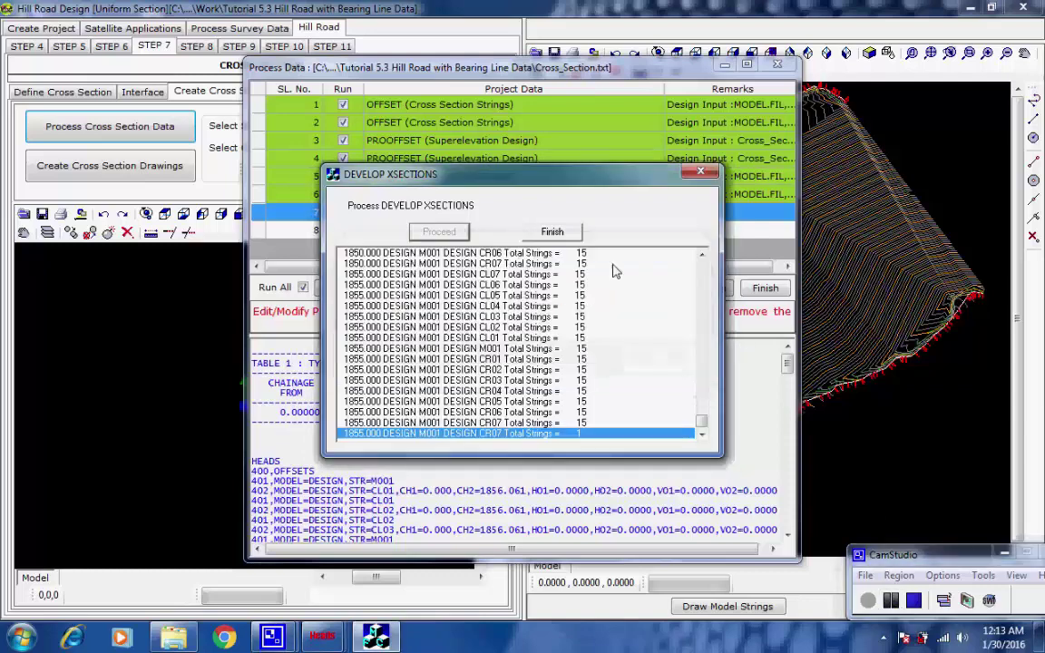
pyautogui.click(557, 232)
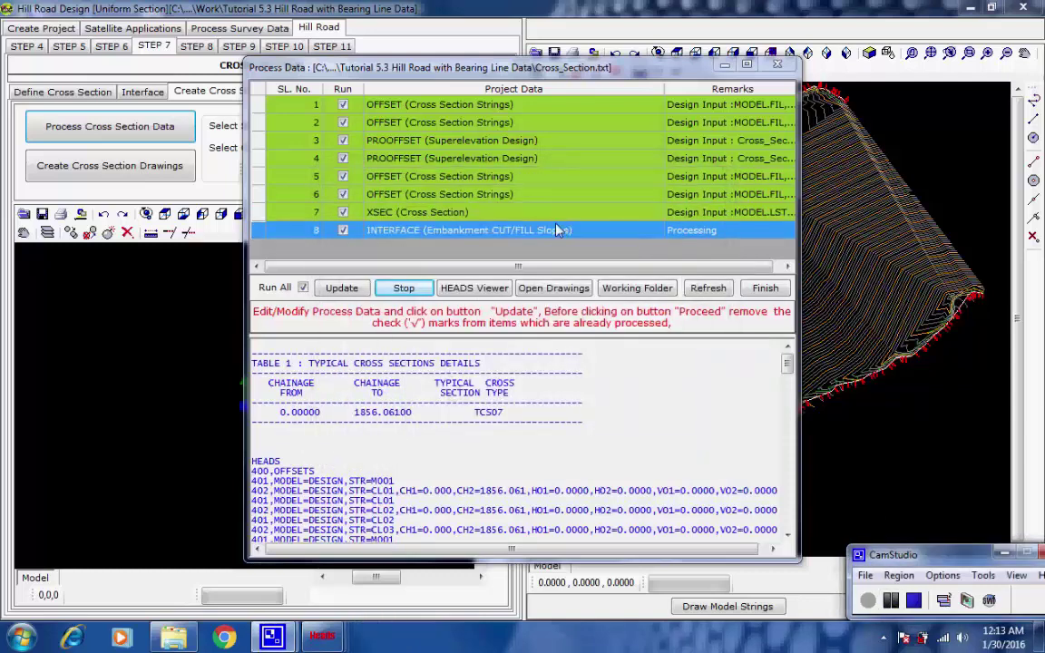
# Run the INTERFACE embankment cut/fill slopes item, number 8, draw its strings in the CAD viewer, and finish the cross section processing
pyautogui.click(454, 229)
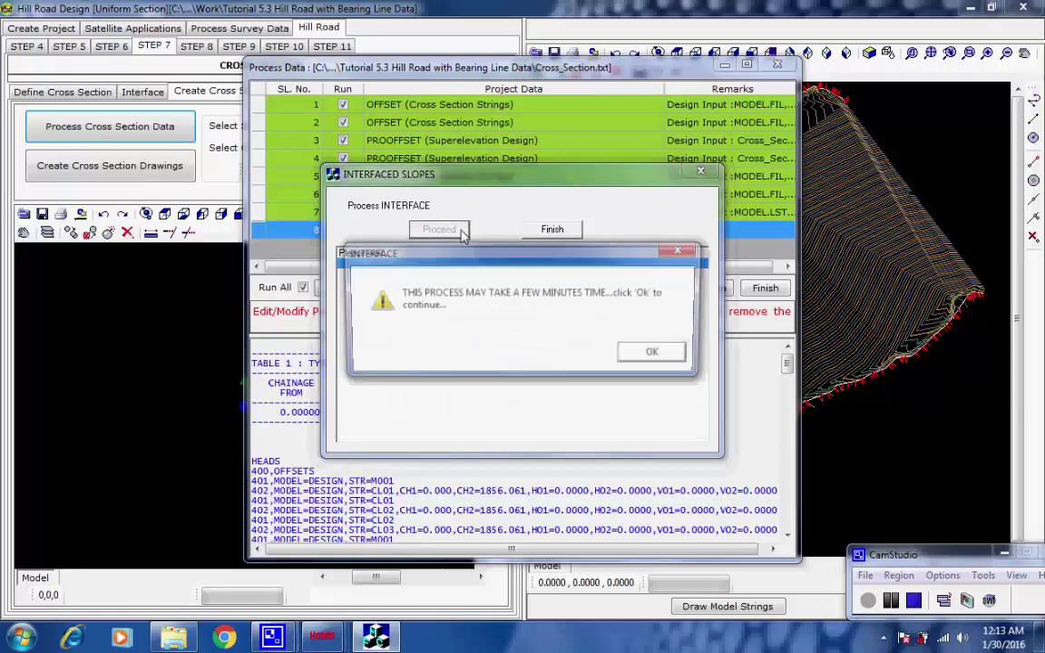
pyautogui.click(657, 354)
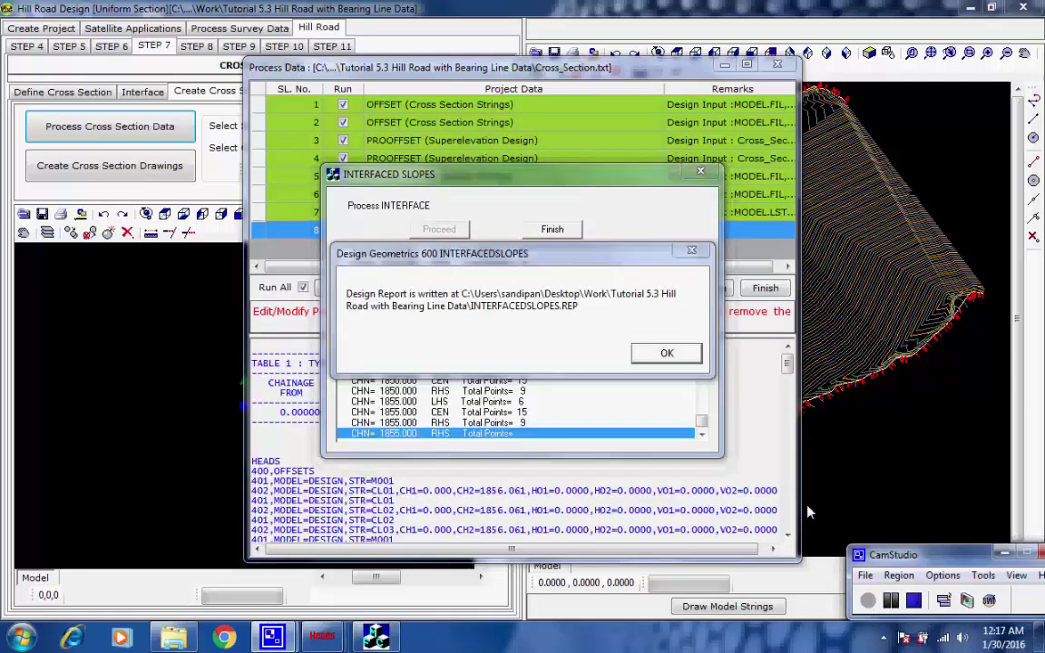
pyautogui.click(667, 353)
pyautogui.click(561, 232)
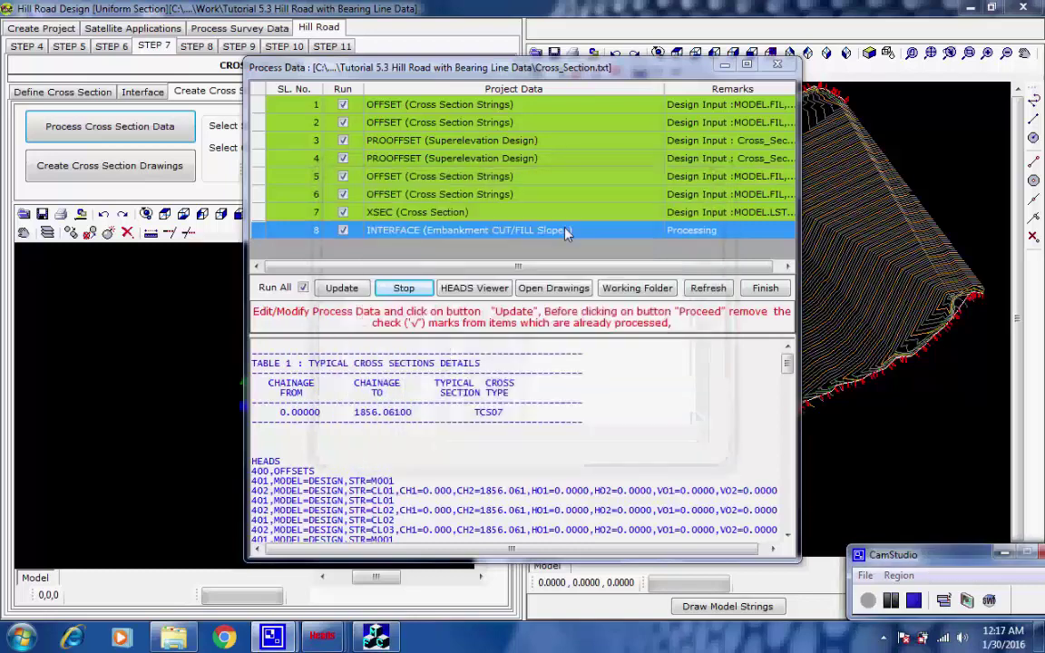
pyautogui.click(572, 380)
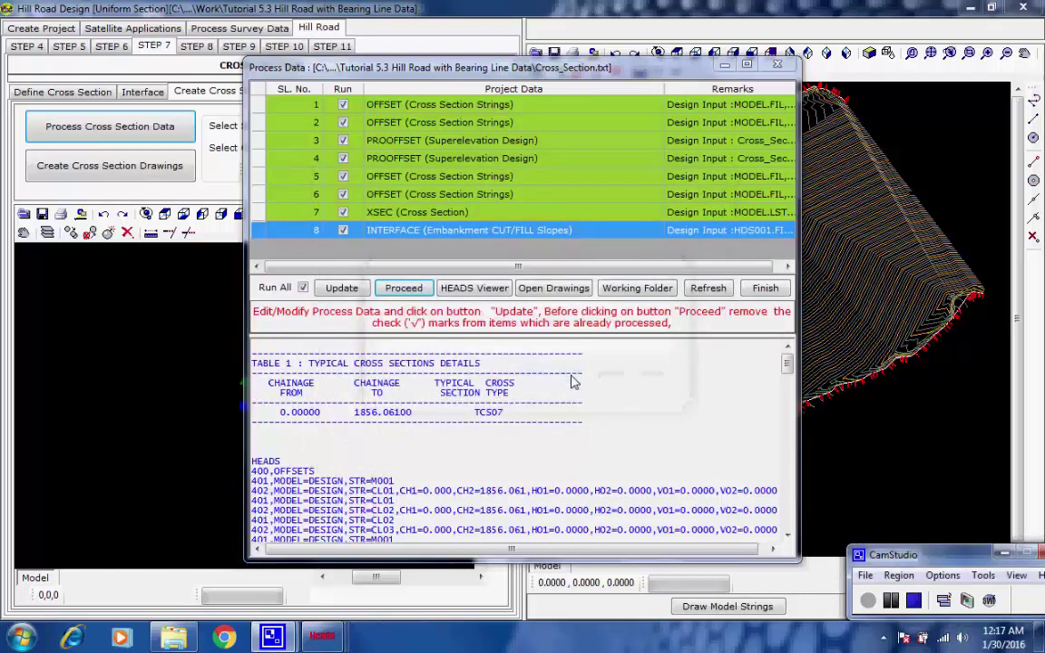
pyautogui.click(760, 289)
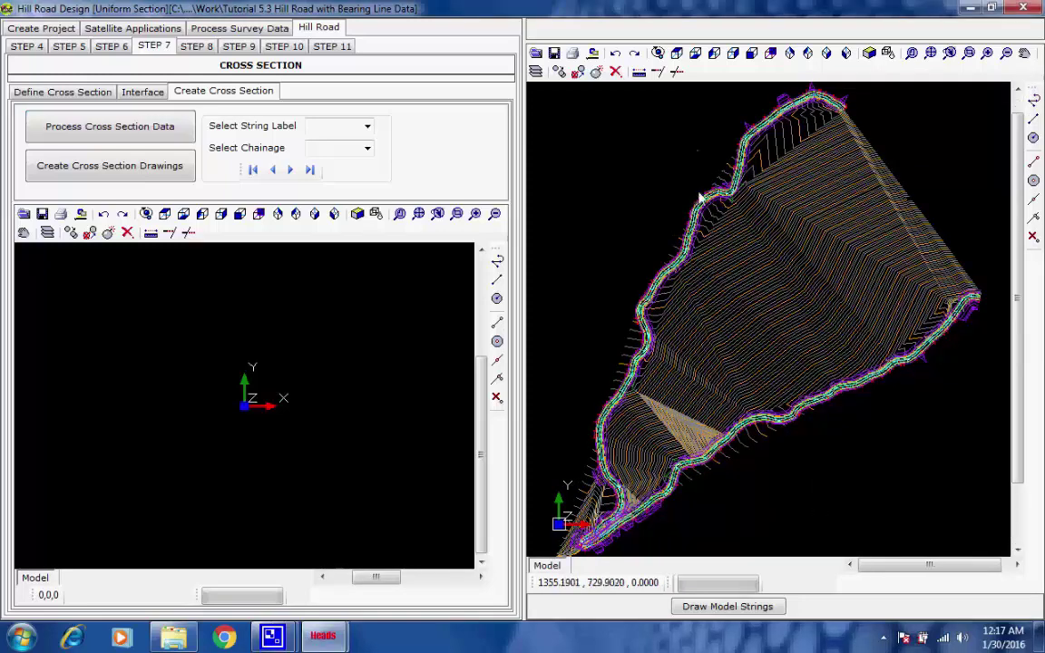
# Examine the drawn road and interface slope strings in the model, closely around the bend at chainage 0+200
pyautogui.scroll(3, 708, 199)
pyautogui.scroll(2, 721, 207)
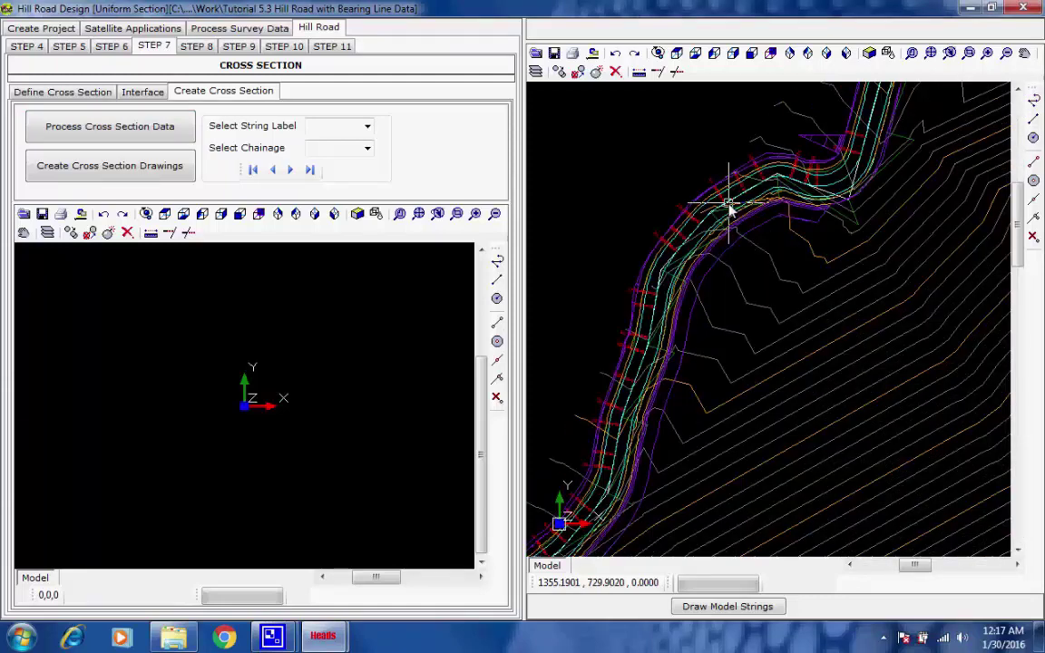
pyautogui.scroll(2, 734, 205)
pyautogui.moveTo(768, 210); pyautogui.dragTo(699, 360, button='middle')
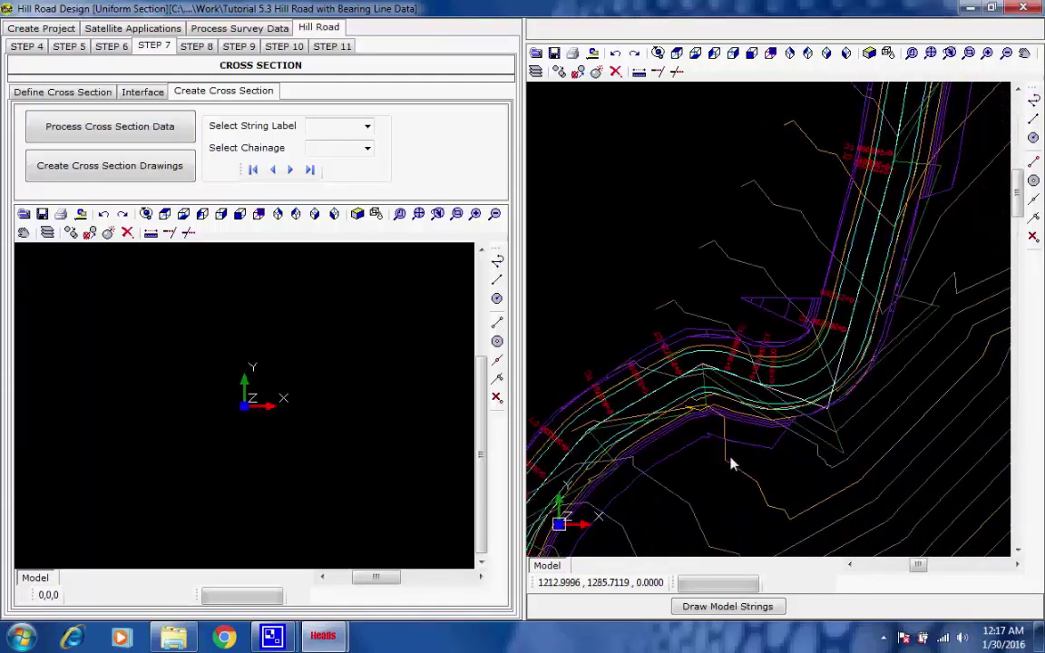
pyautogui.scroll(3, 741, 432)
pyautogui.scroll(-2, 721, 419)
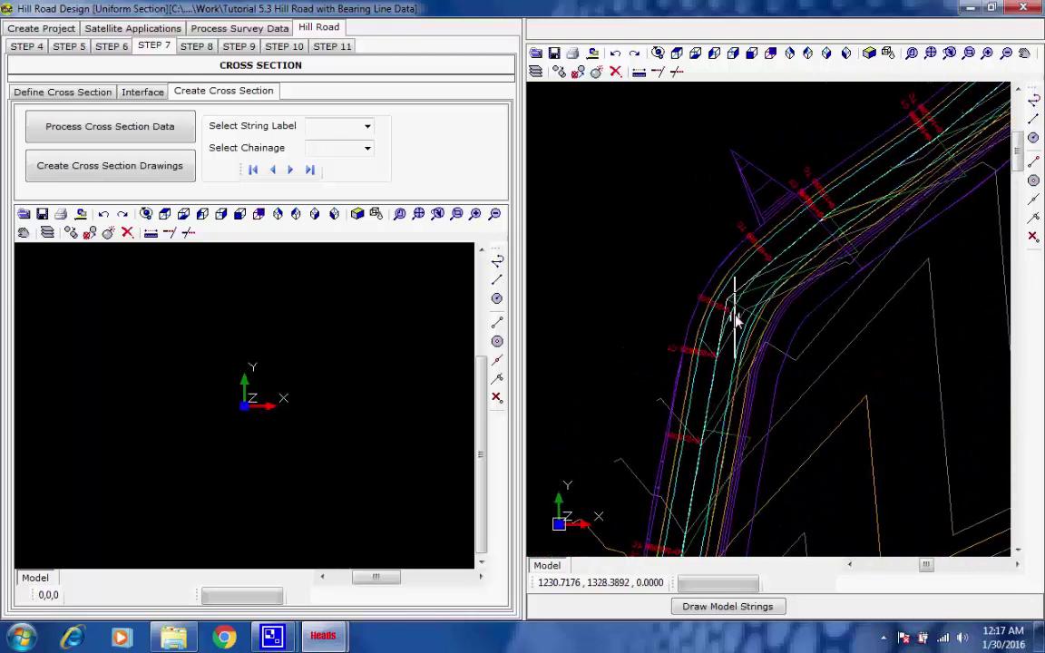
pyautogui.scroll(2, 735, 303)
pyautogui.moveTo(735, 303); pyautogui.dragTo(742, 396, button='middle')
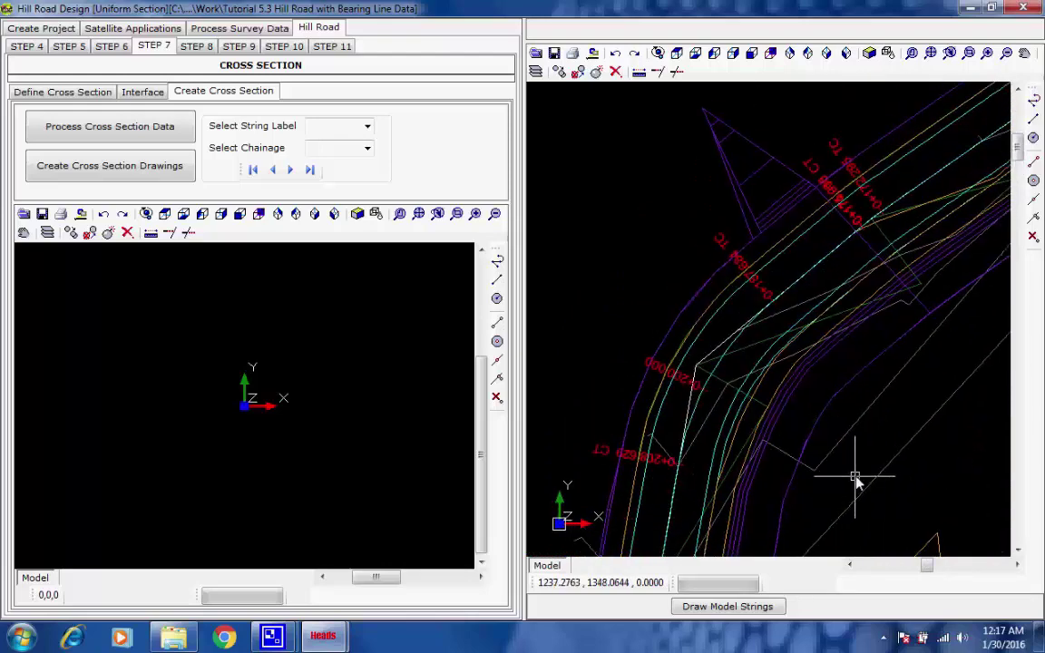
pyautogui.moveTo(846, 461); pyautogui.dragTo(862, 380, button='middle')
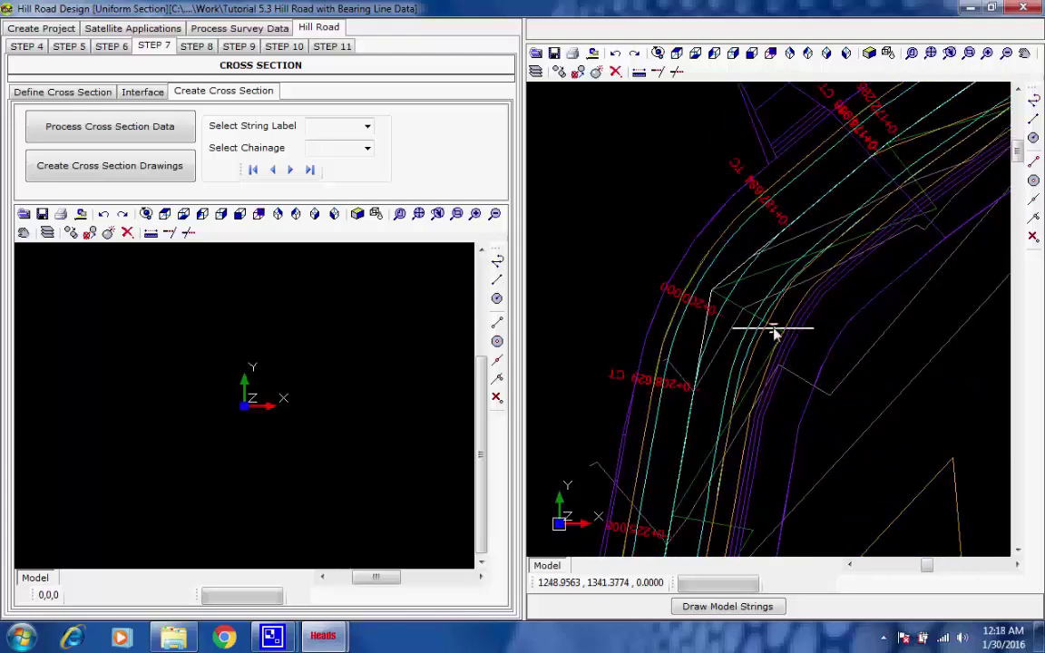
pyautogui.scroll(2, 775, 332)
pyautogui.scroll(1, 753, 324)
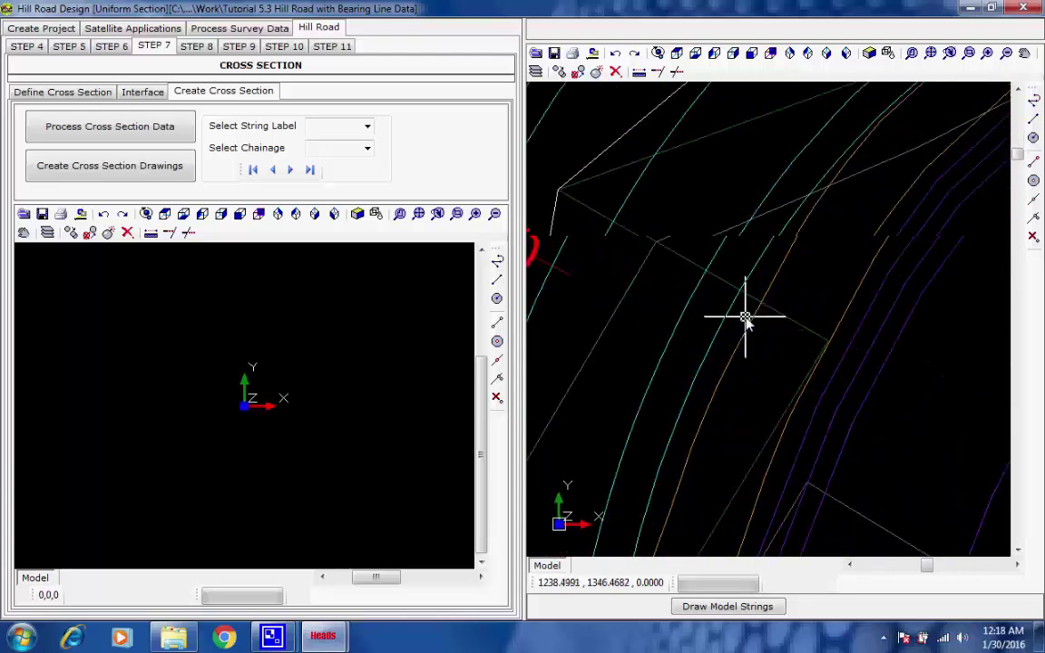
pyautogui.scroll(-3, 743, 314)
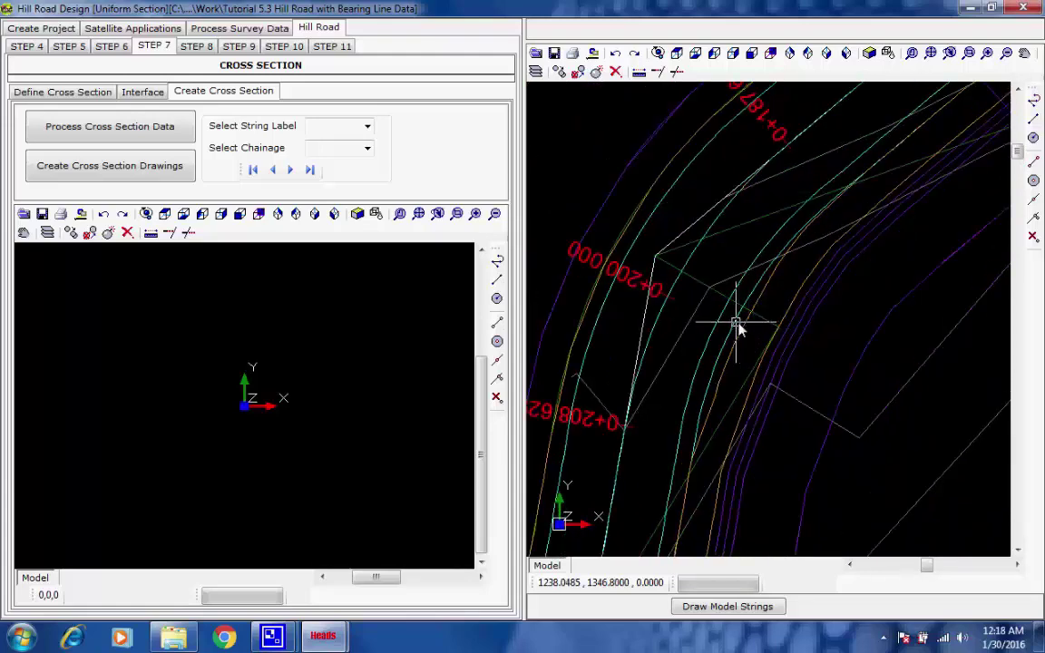
pyautogui.scroll(-3, 744, 331)
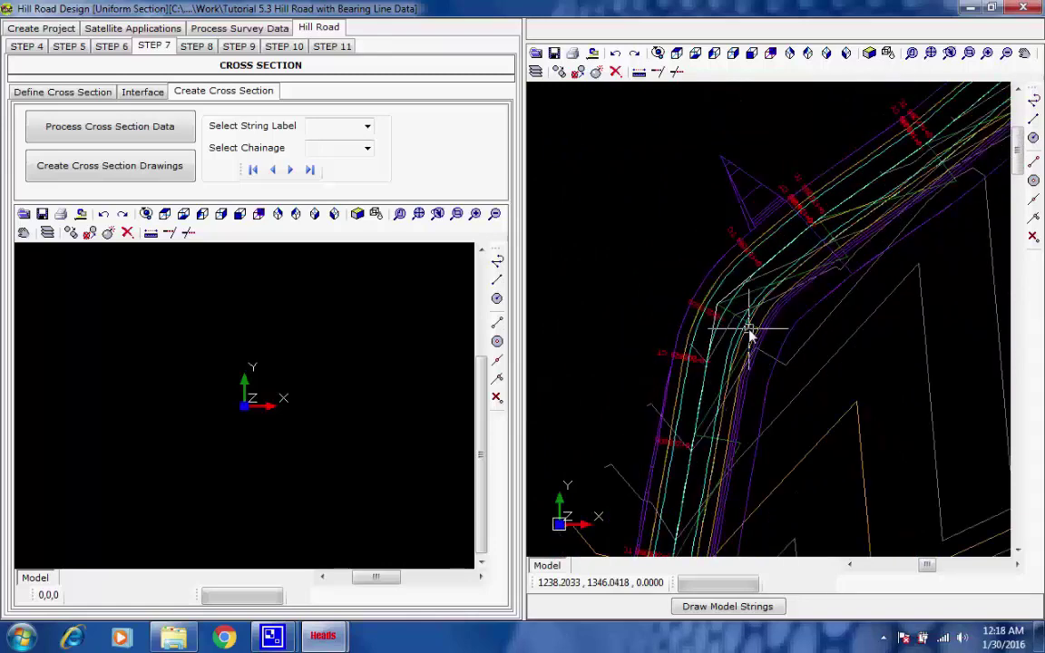
pyautogui.scroll(-3, 797, 301)
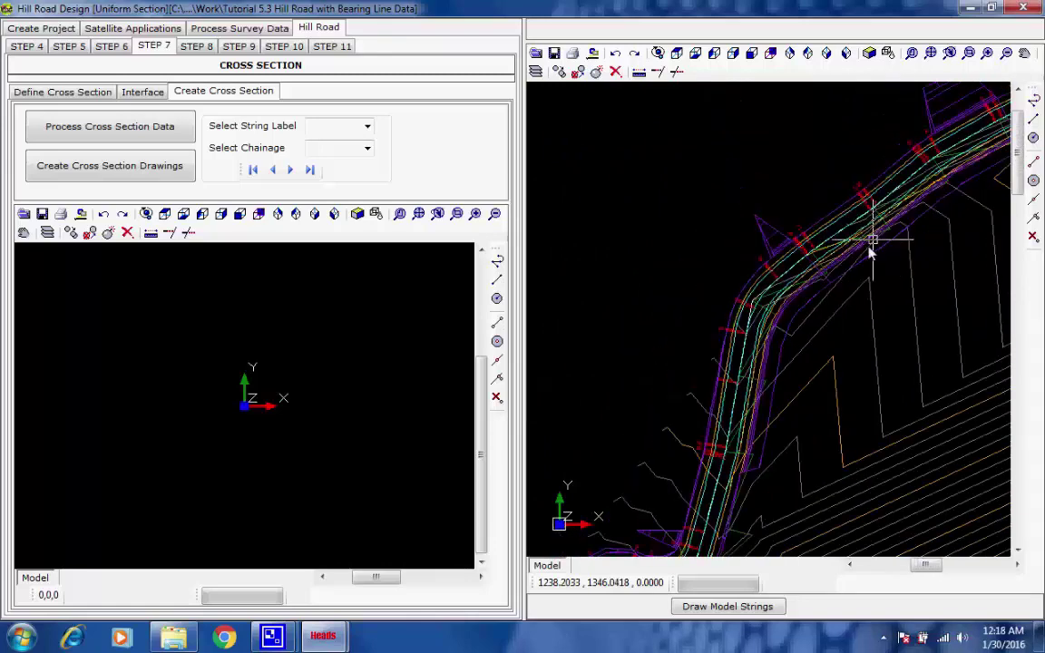
# Examine the road edge and cut/fill slope strings along the bend near chainage 0+550
pyautogui.moveTo(869, 252); pyautogui.dragTo(851, 205, button='middle')
pyautogui.scroll(2, 677, 494)
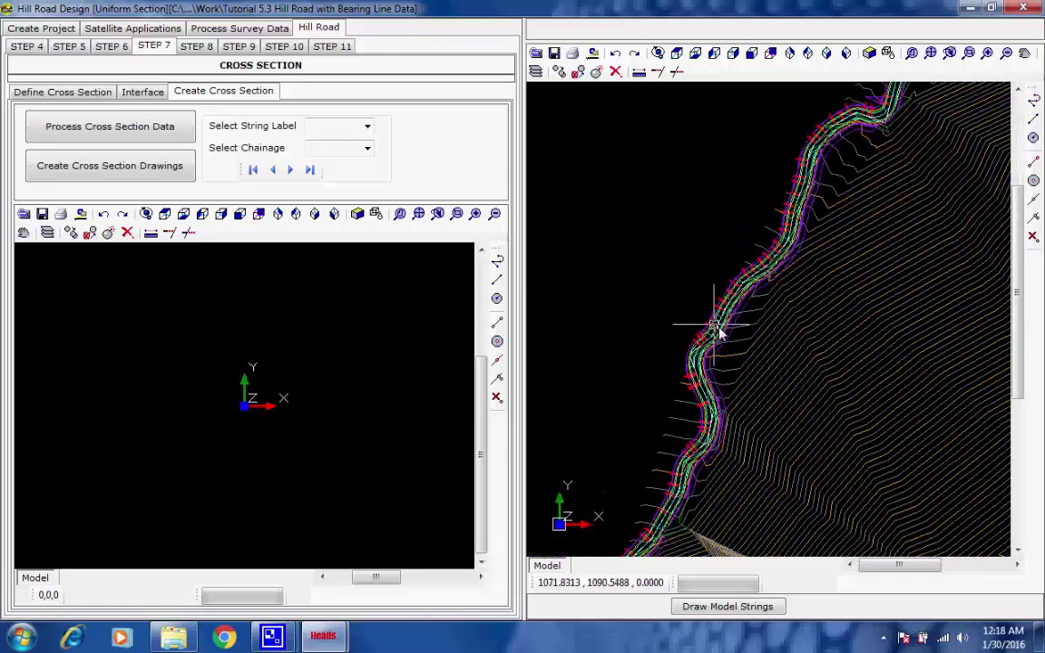
pyautogui.scroll(3, 709, 370)
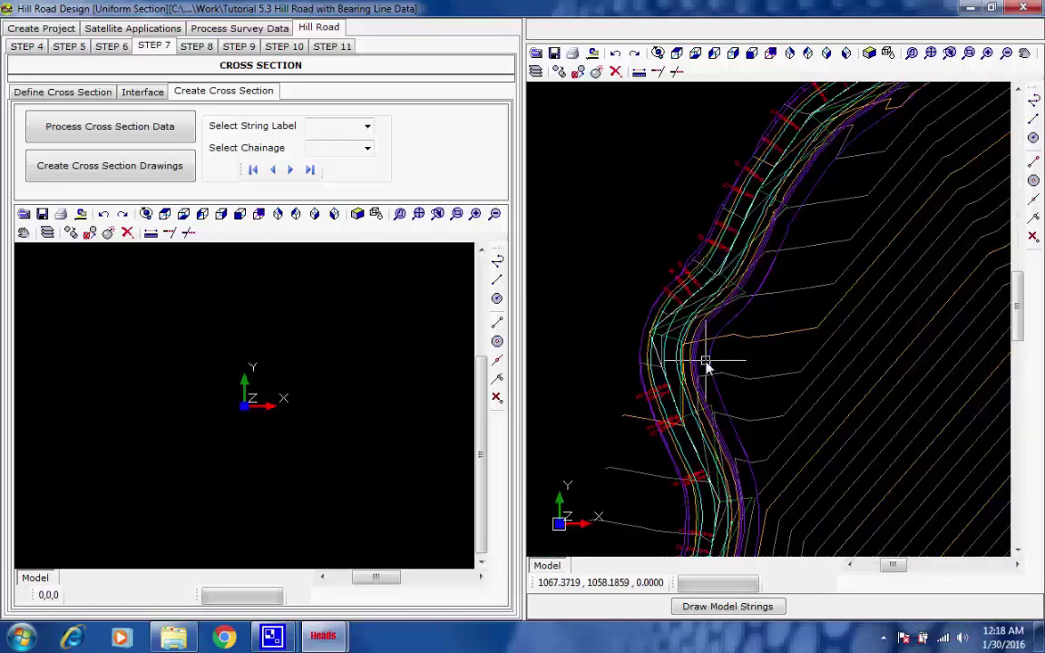
pyautogui.scroll(2, 706, 363)
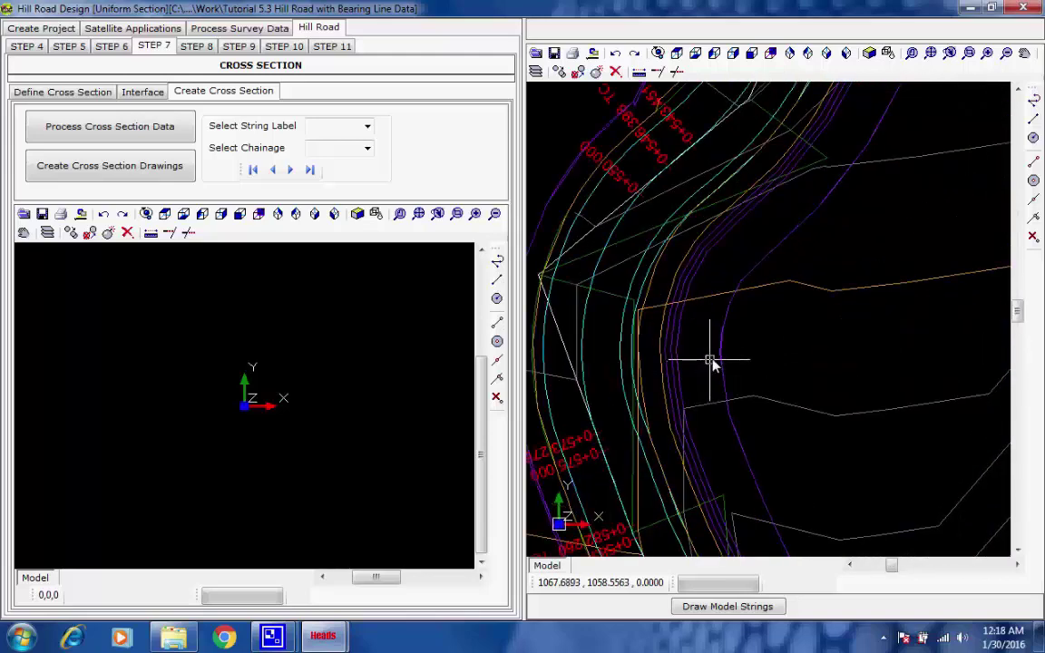
pyautogui.scroll(-1, 805, 263)
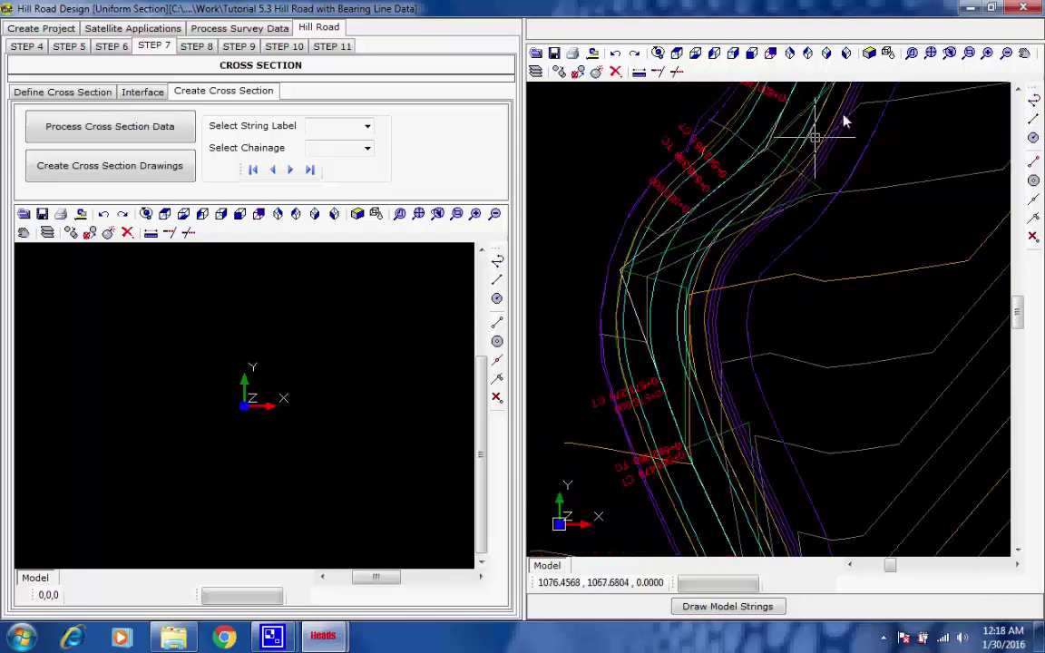
# Create the cross section drawings from the processed cross section data
pyautogui.click(123, 170)
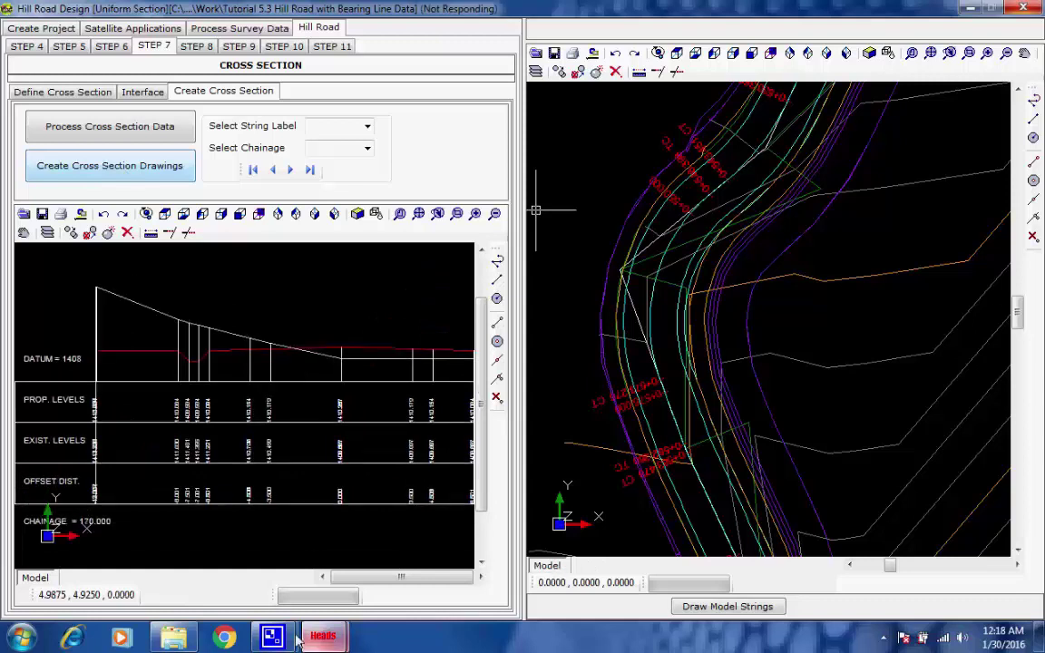
pyautogui.moveTo(290, 641)
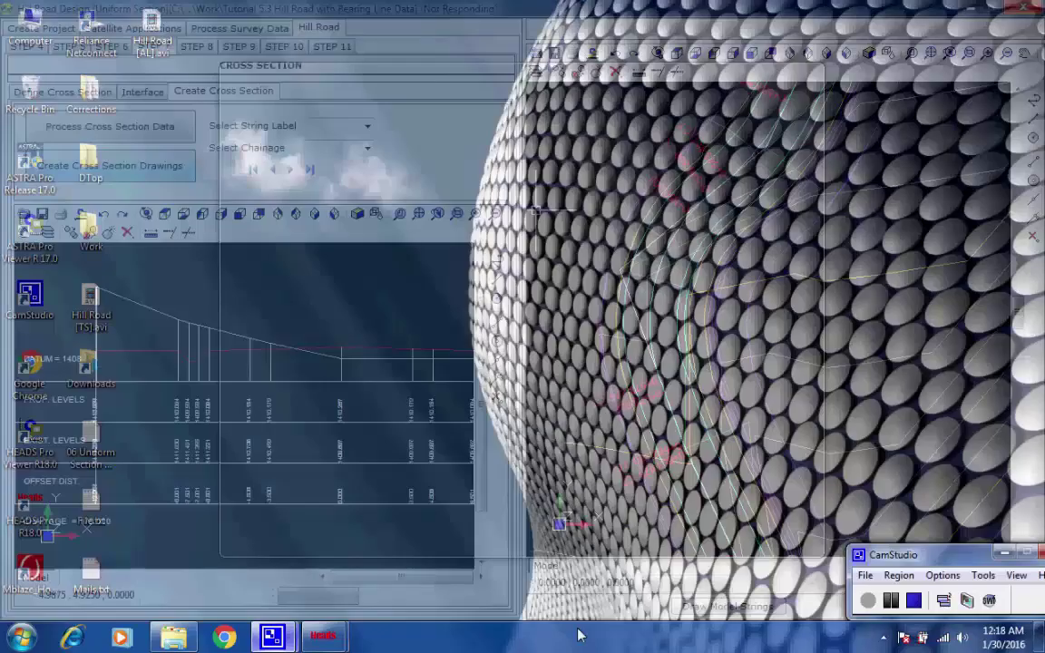
pyautogui.click(227, 504)
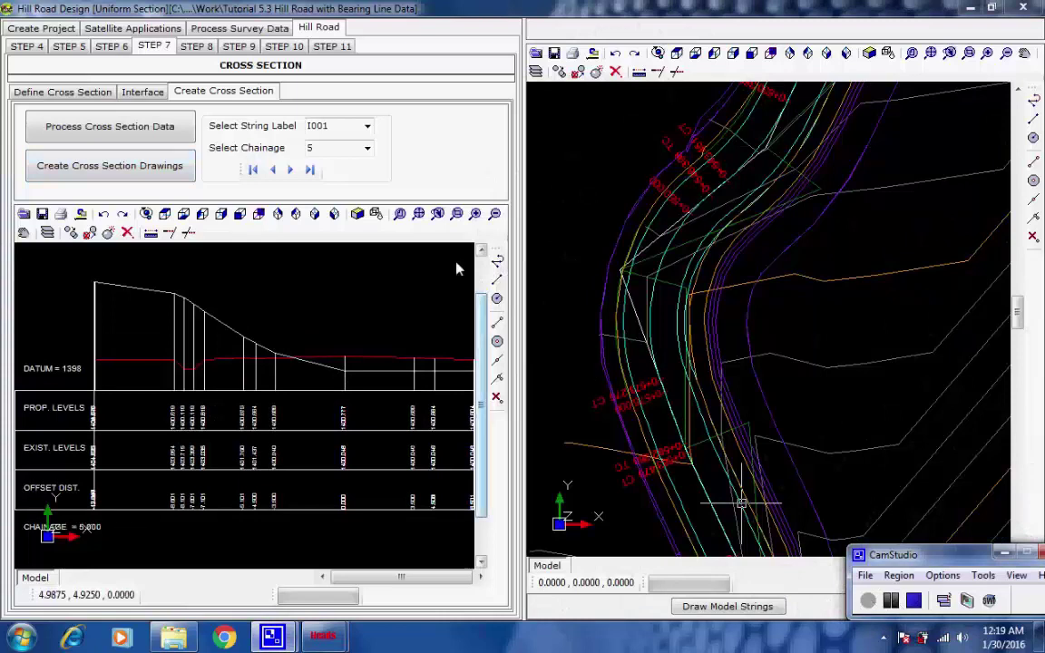
# Display the I001 cross section at chainage 550 and examine its ground line, design profile, levels and offsets
pyautogui.click(367, 150)
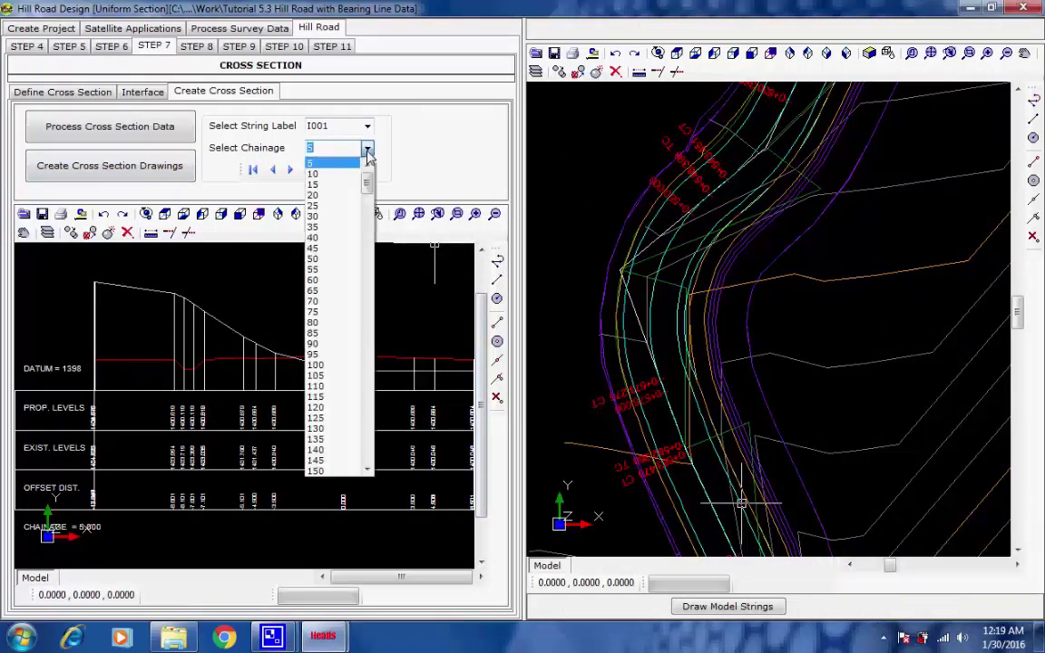
pyautogui.moveTo(366, 177); pyautogui.dragTo(367, 211)
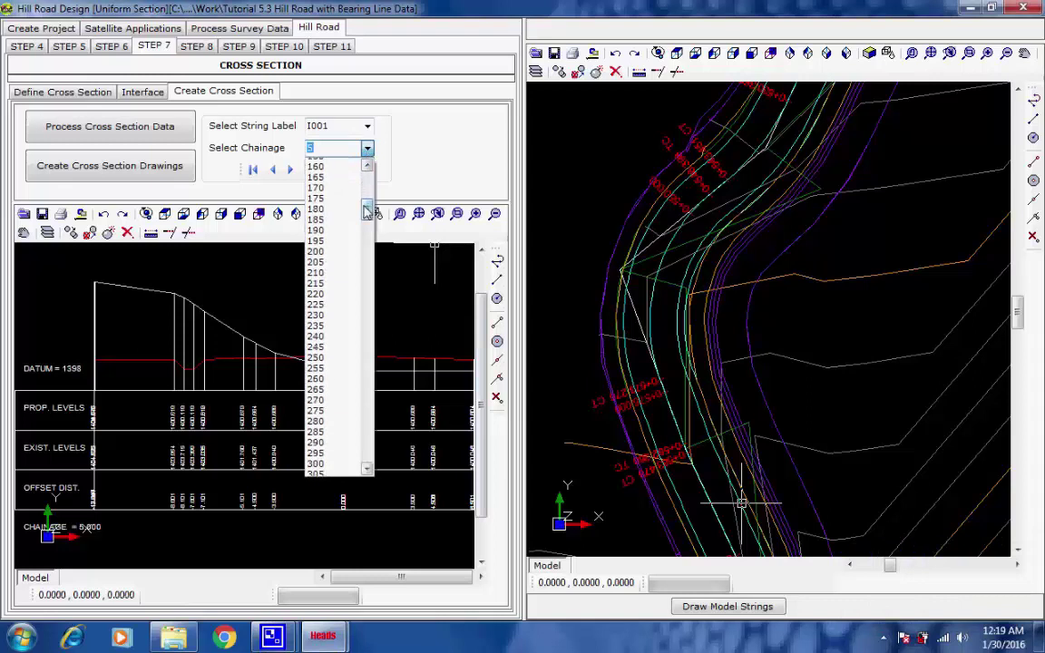
pyautogui.scroll(-20, 367, 211)
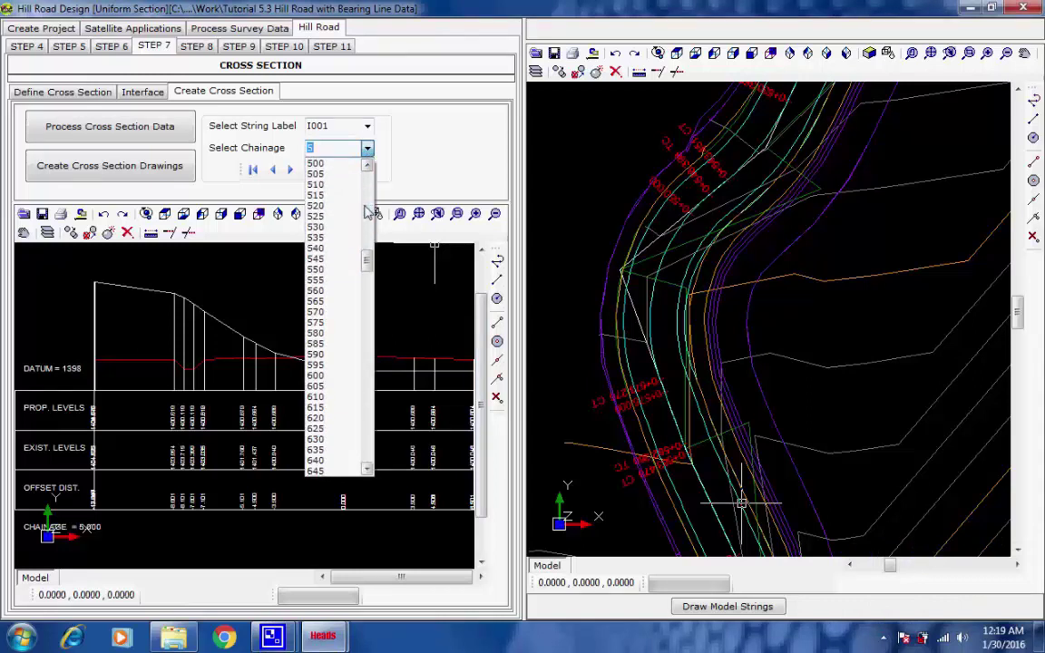
pyautogui.click(339, 272)
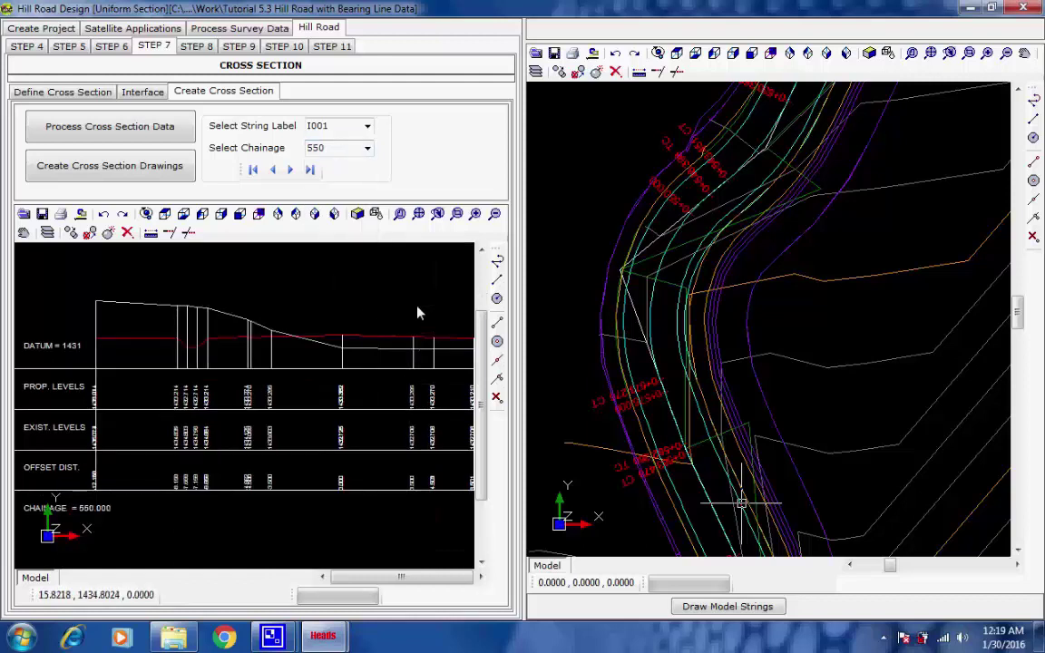
pyautogui.scroll(-1, 417, 312)
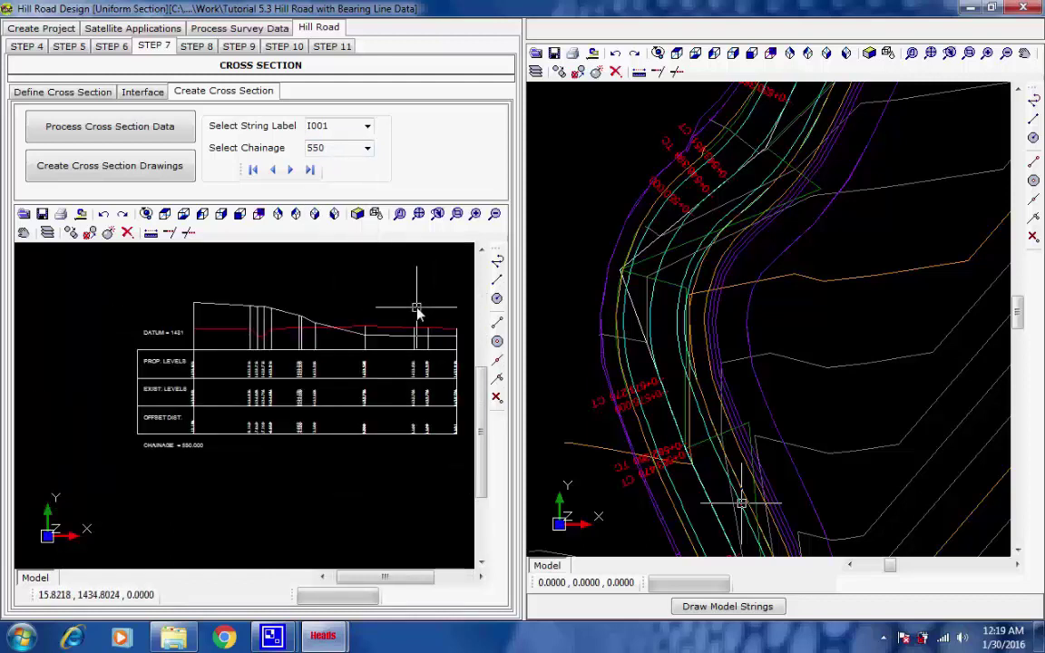
pyautogui.scroll(1, 417, 313)
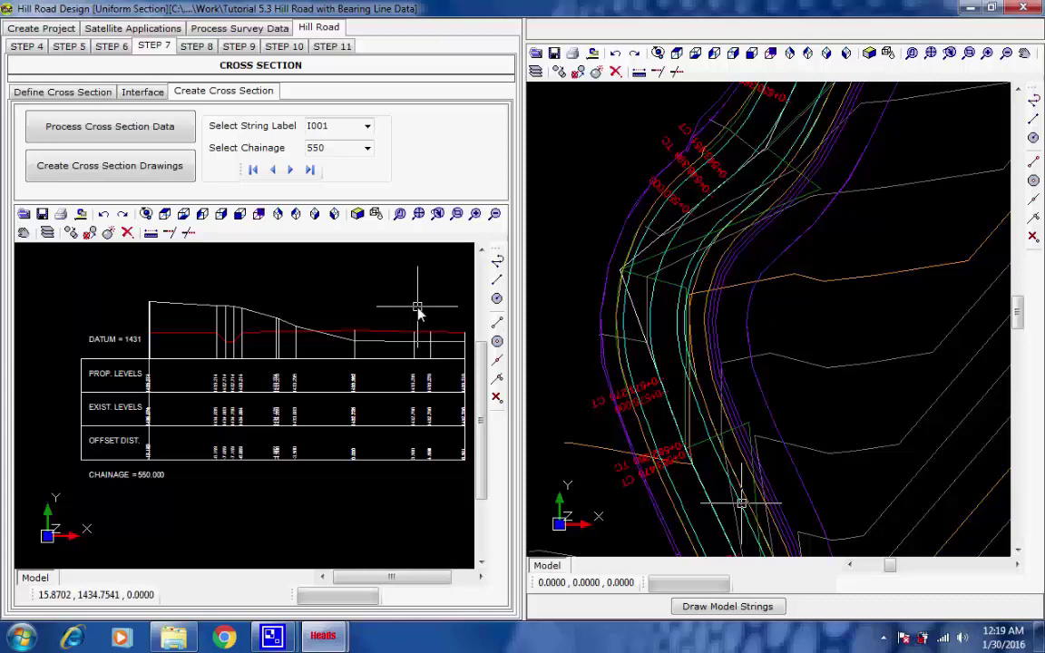
pyautogui.scroll(1, 417, 312)
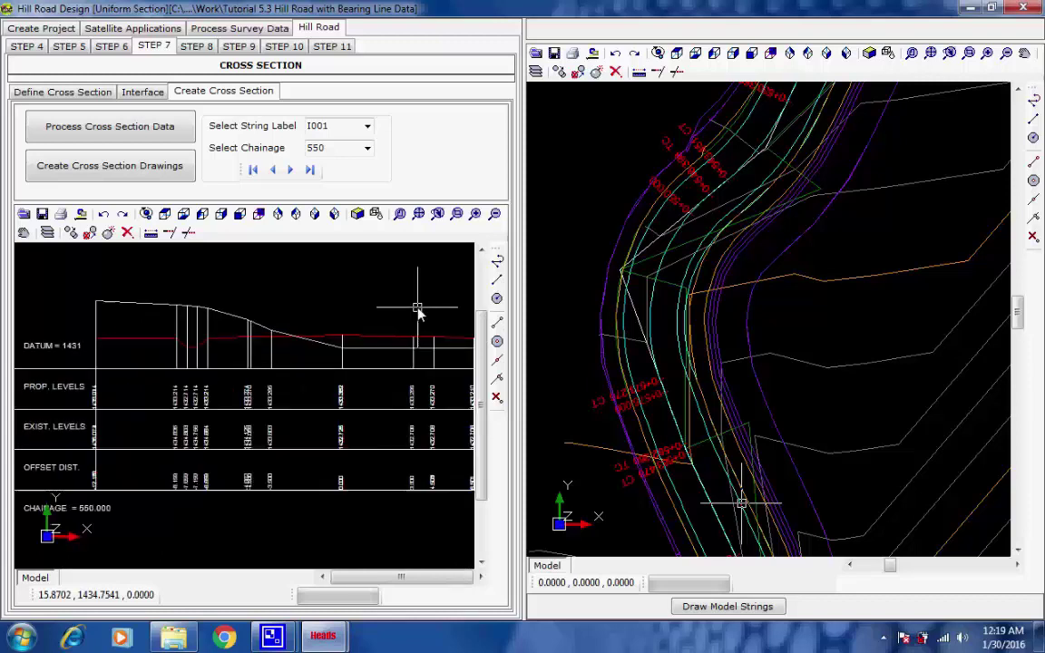
pyautogui.scroll(-2, 417, 313)
pyautogui.scroll(2, 417, 313)
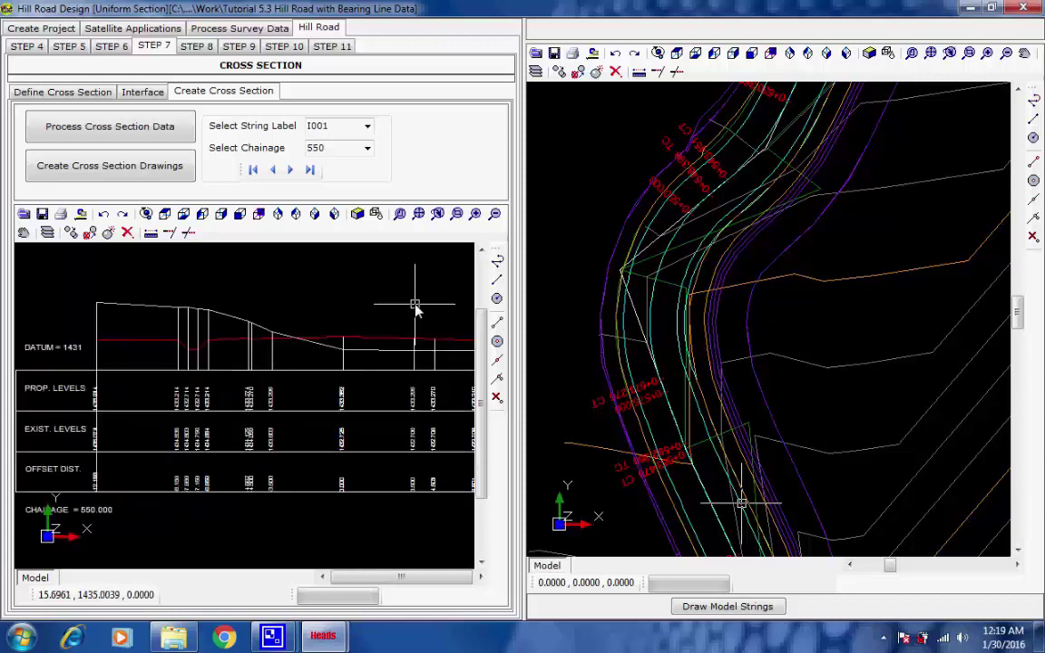
# Define the BC, DBM and WMM pavement layers for both main road carriageways from the default data and save them
pyautogui.click(197, 47)
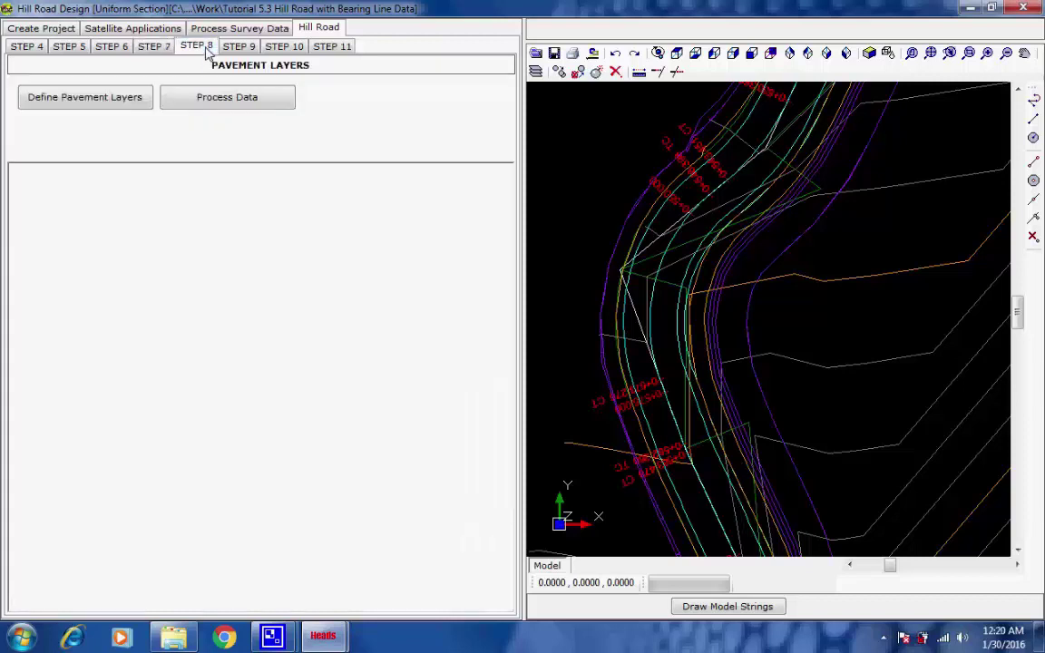
pyautogui.click(118, 102)
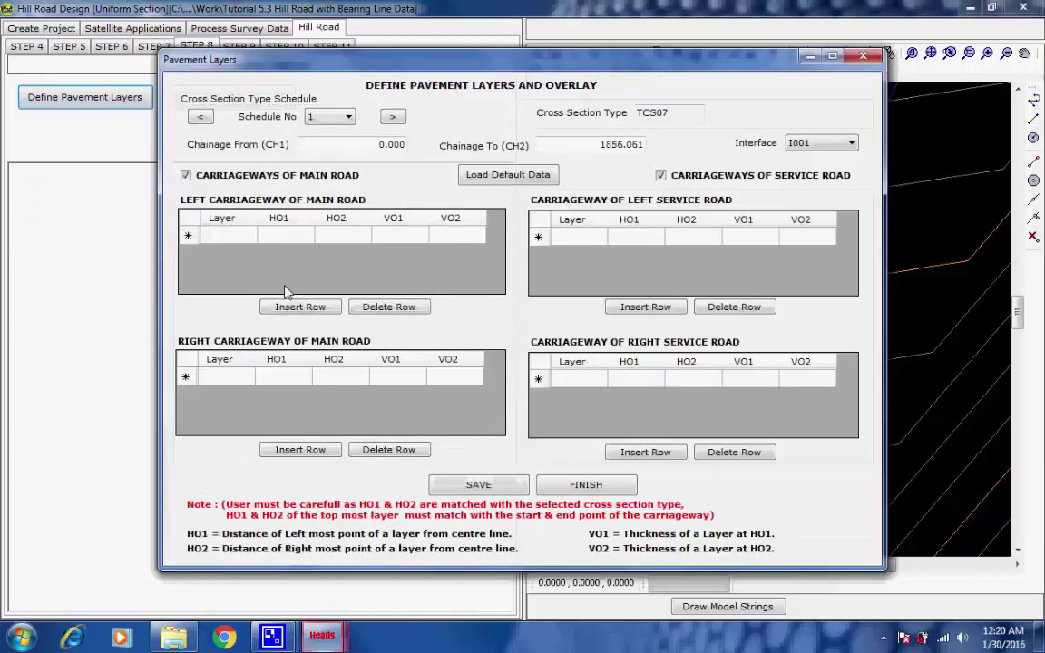
pyautogui.click(478, 181)
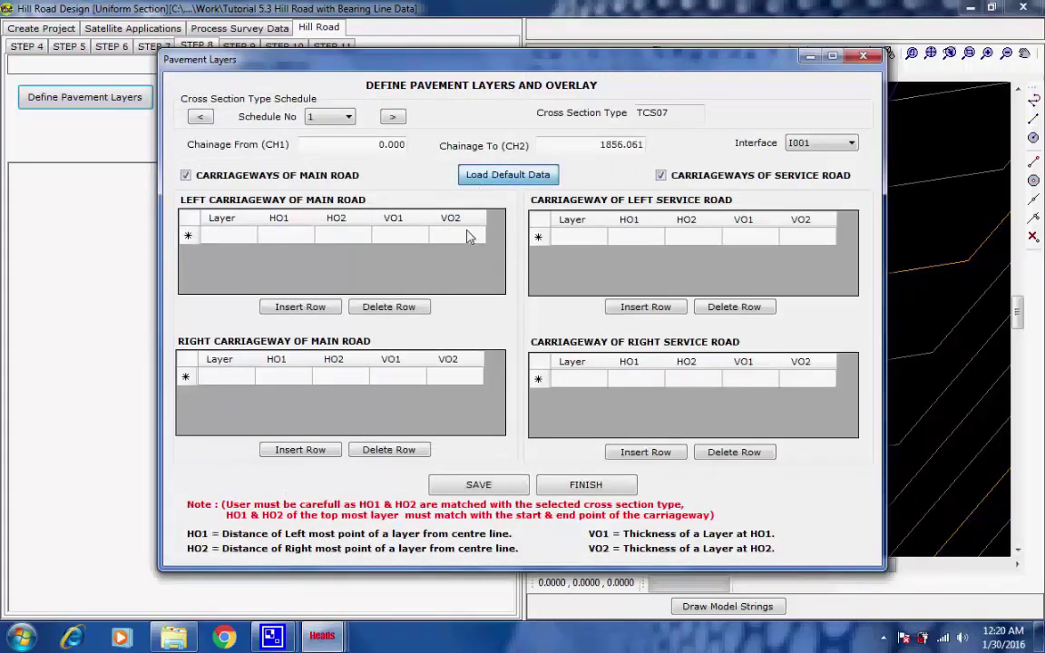
pyautogui.click(478, 487)
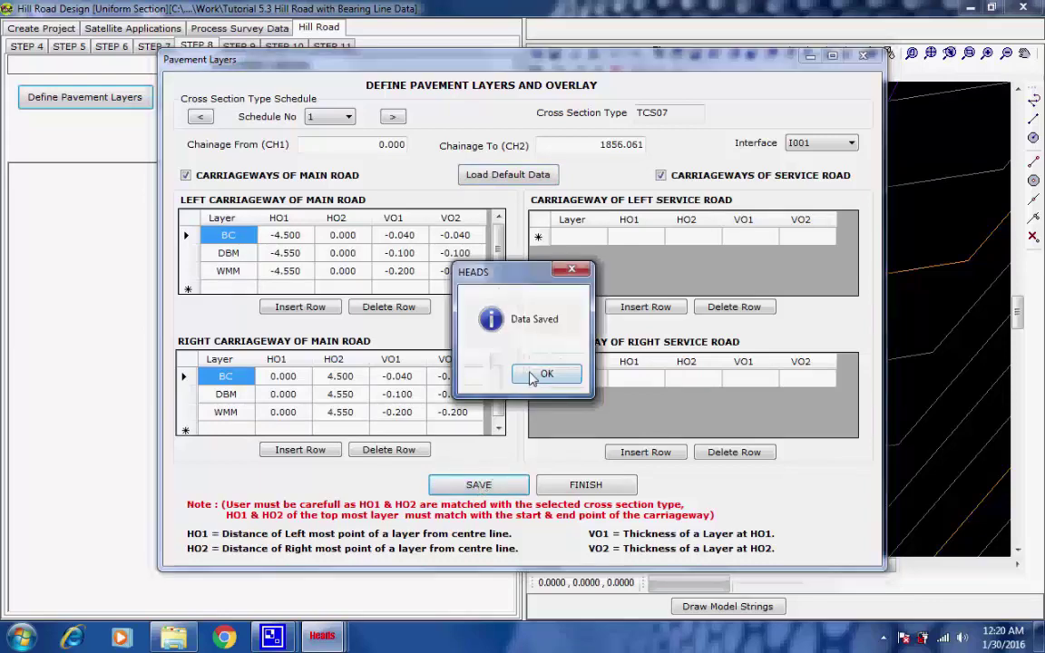
pyautogui.click(535, 376)
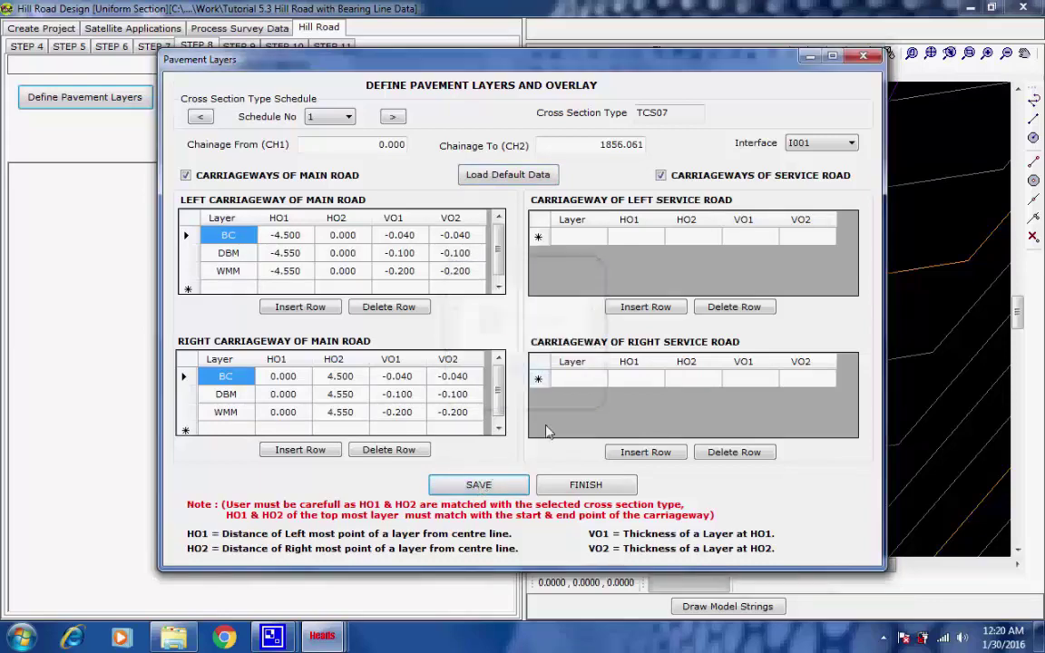
pyautogui.click(576, 489)
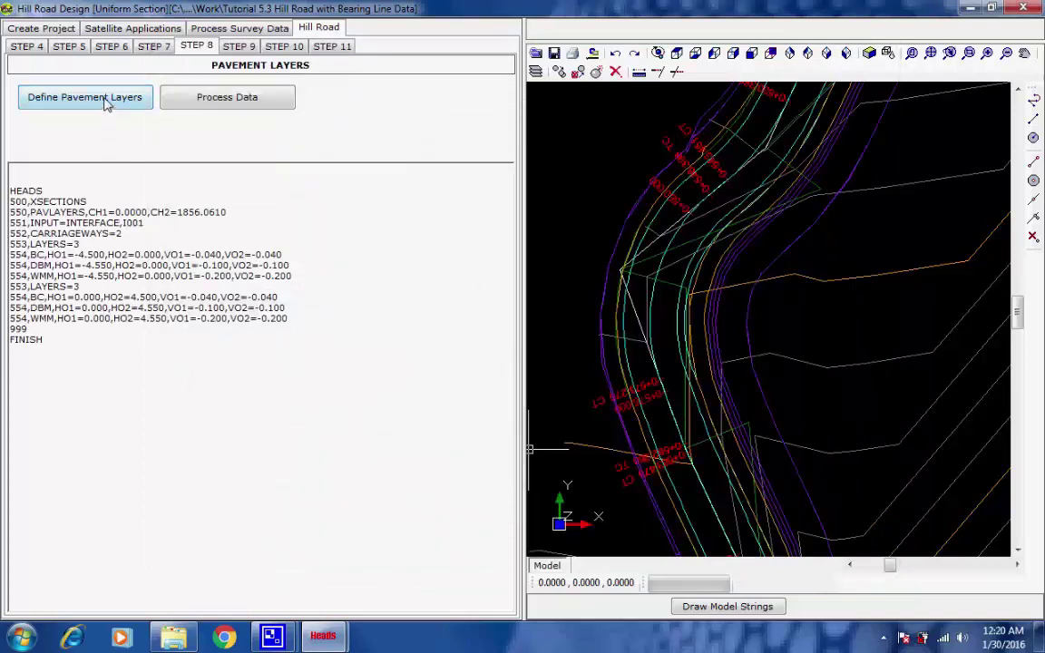
# Process the volume data to generate the earthwork report and mass haul diagram
pyautogui.click(237, 48)
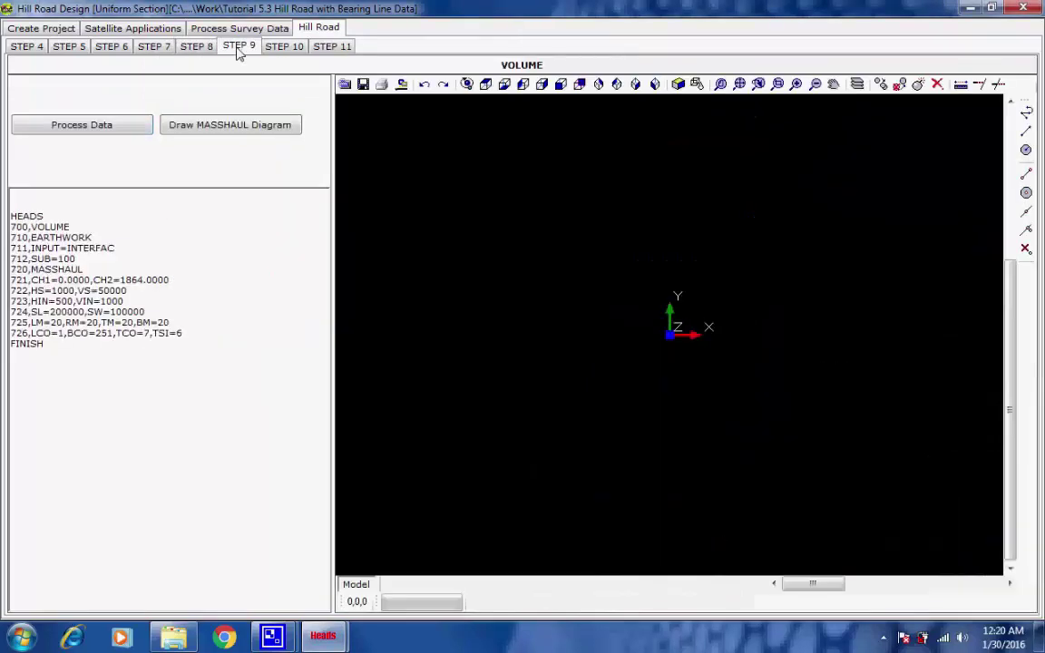
pyautogui.click(95, 126)
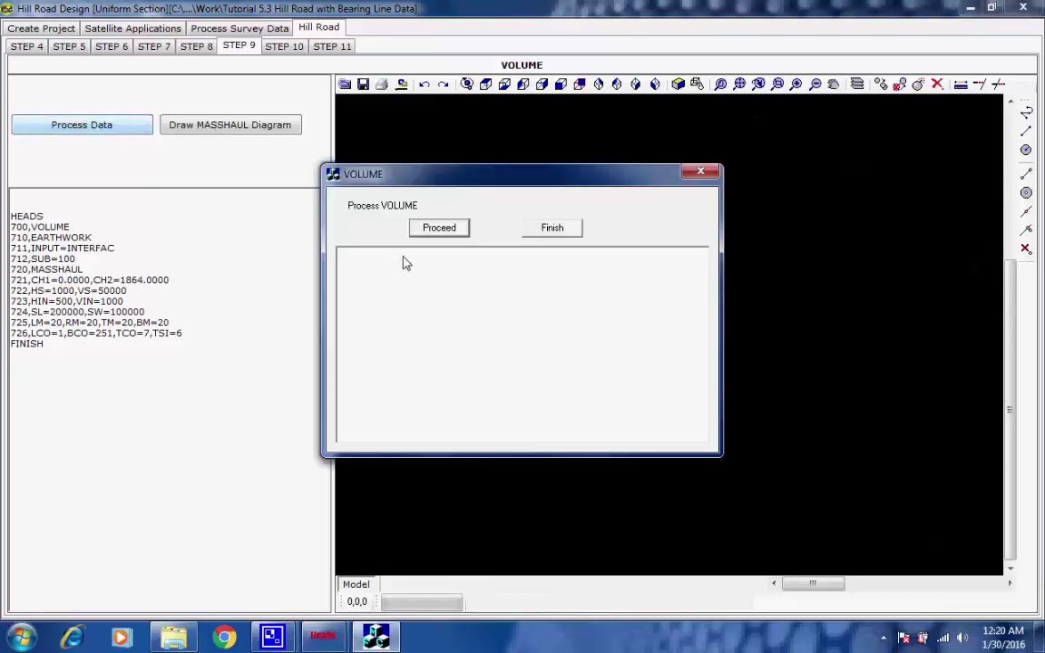
pyautogui.click(438, 230)
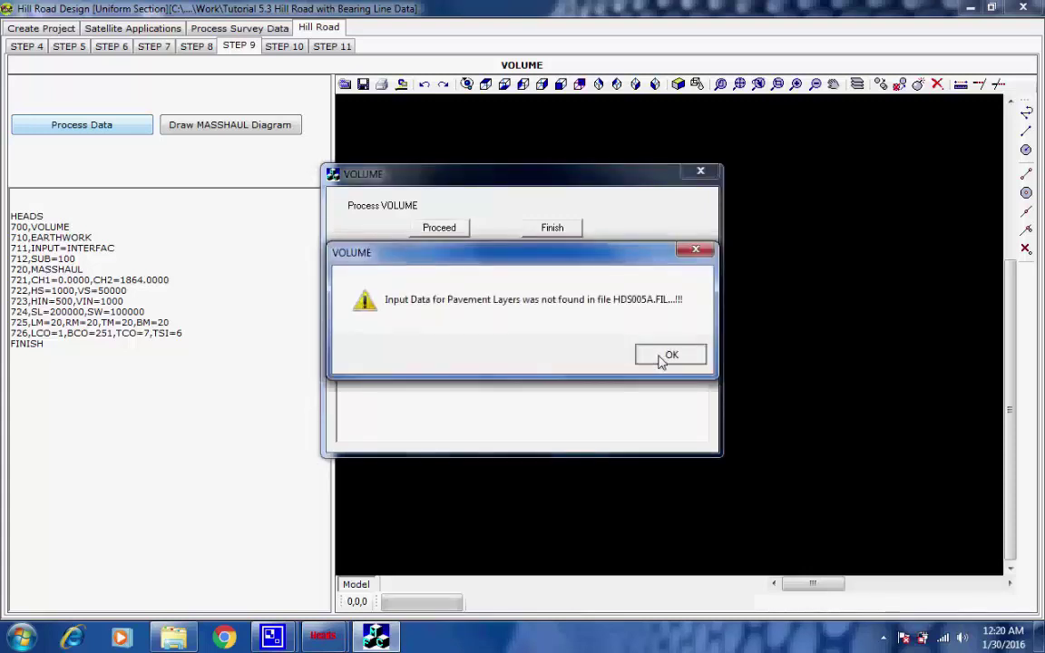
pyautogui.click(661, 361)
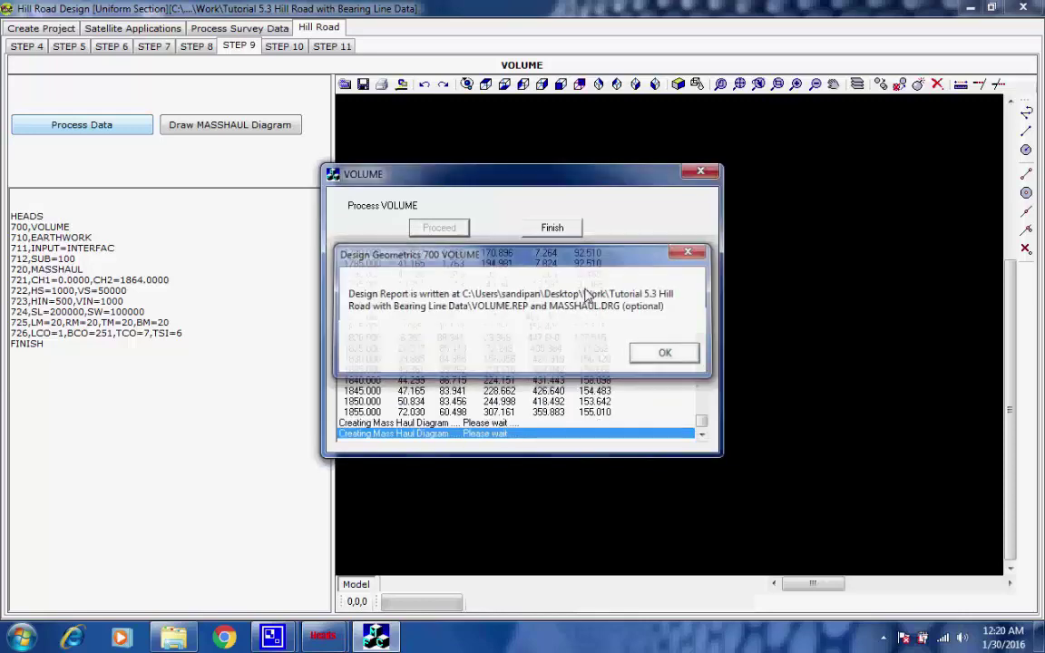
pyautogui.click(666, 352)
pyautogui.click(553, 227)
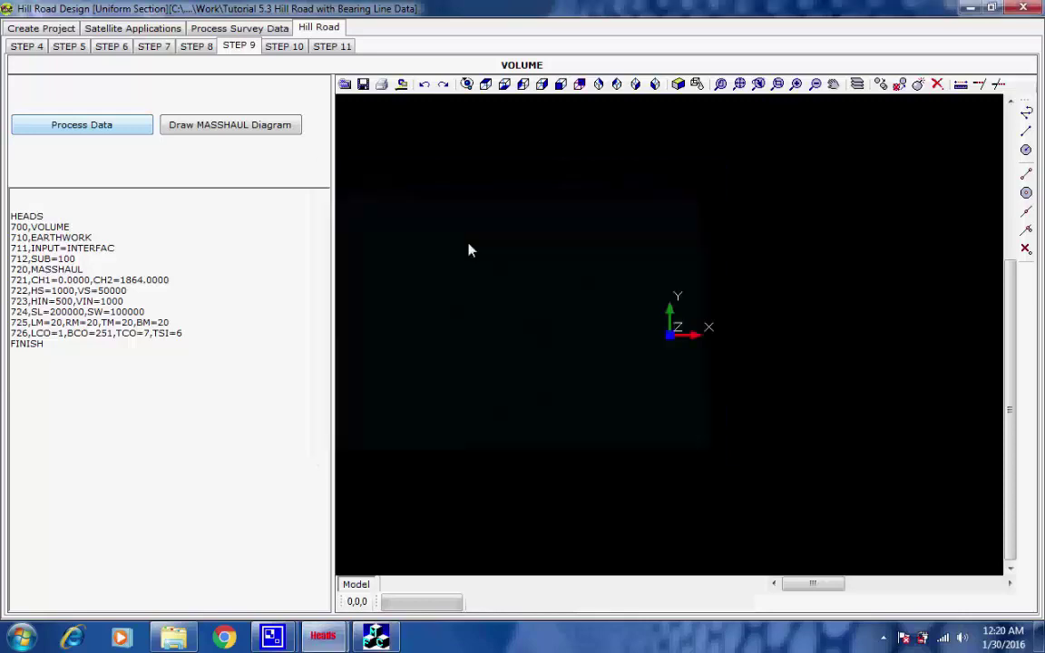
# Process the plan drawing data for the DESIGN model strings with the preset grid, HIP and chainage settings
pyautogui.click(293, 51)
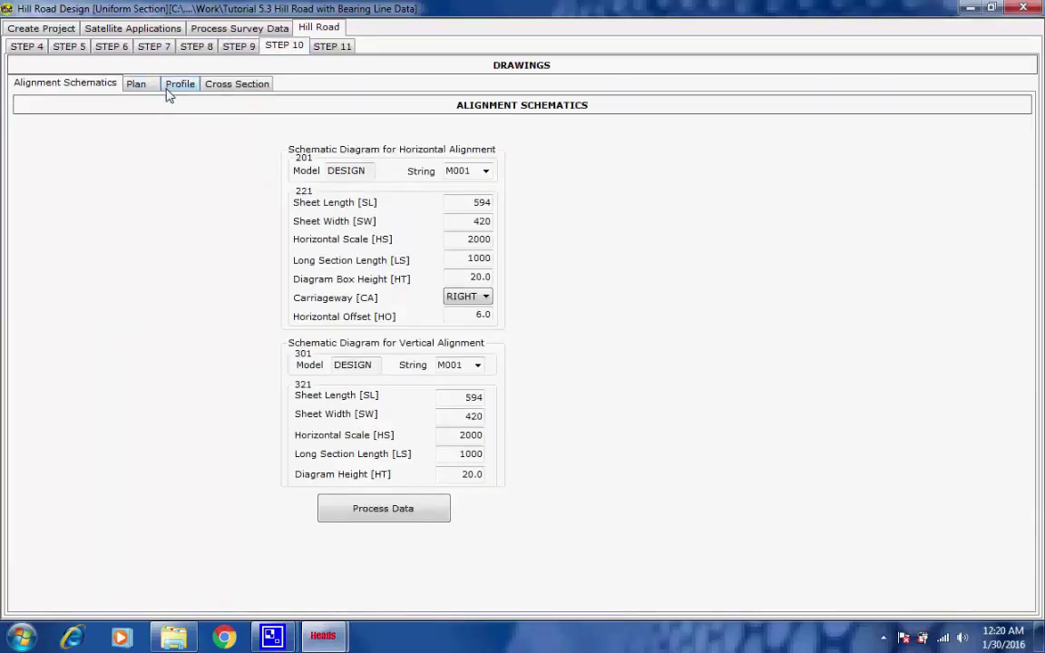
pyautogui.click(136, 85)
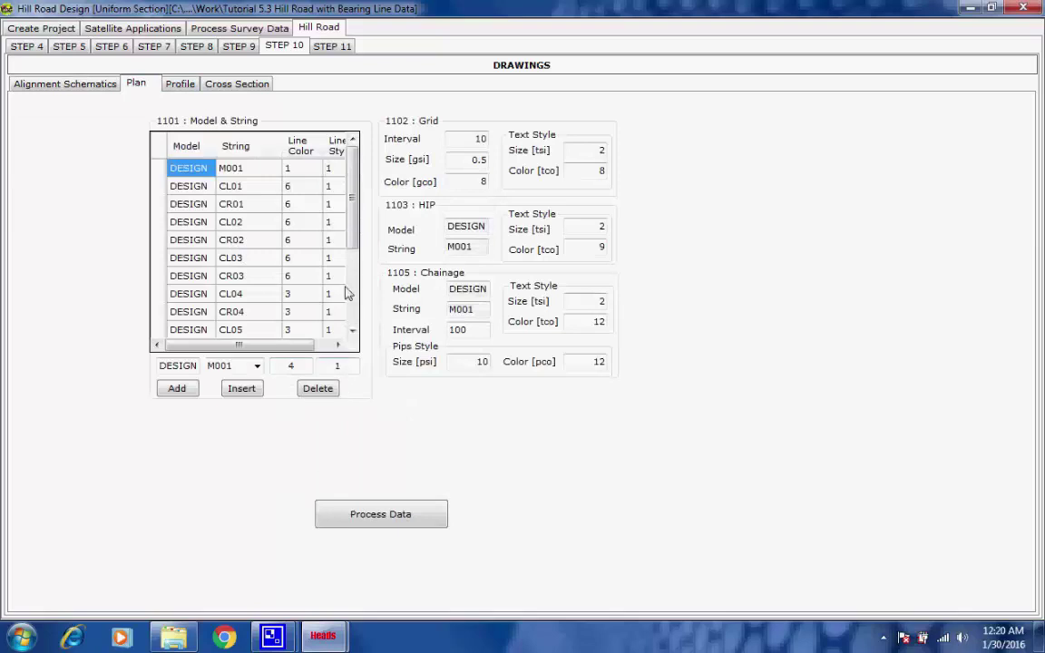
pyautogui.moveTo(352, 195); pyautogui.dragTo(361, 166)
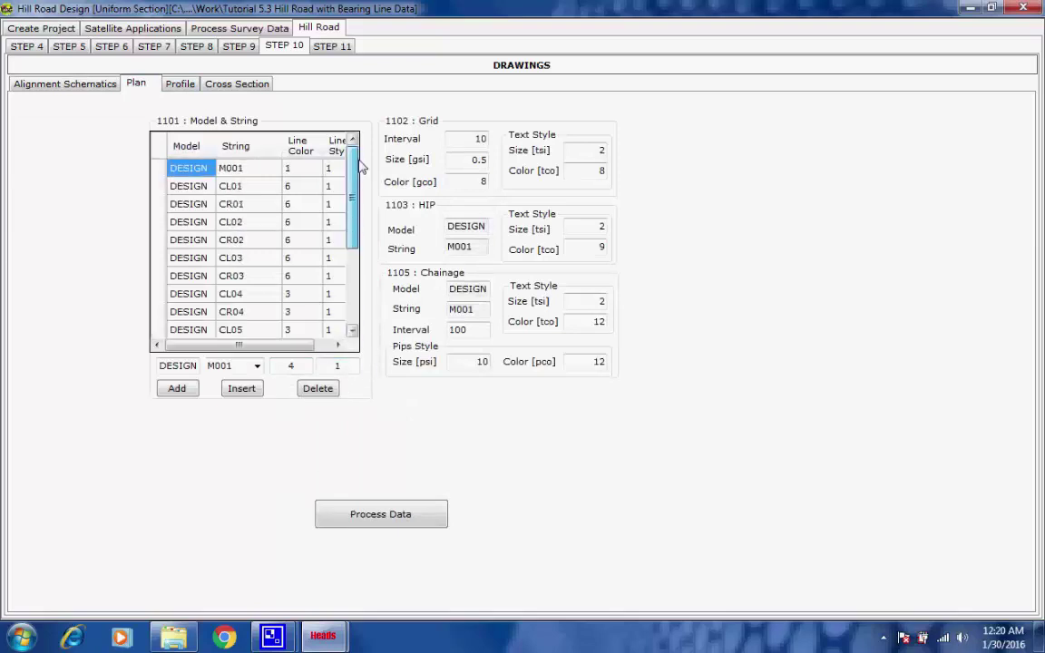
pyautogui.click(366, 517)
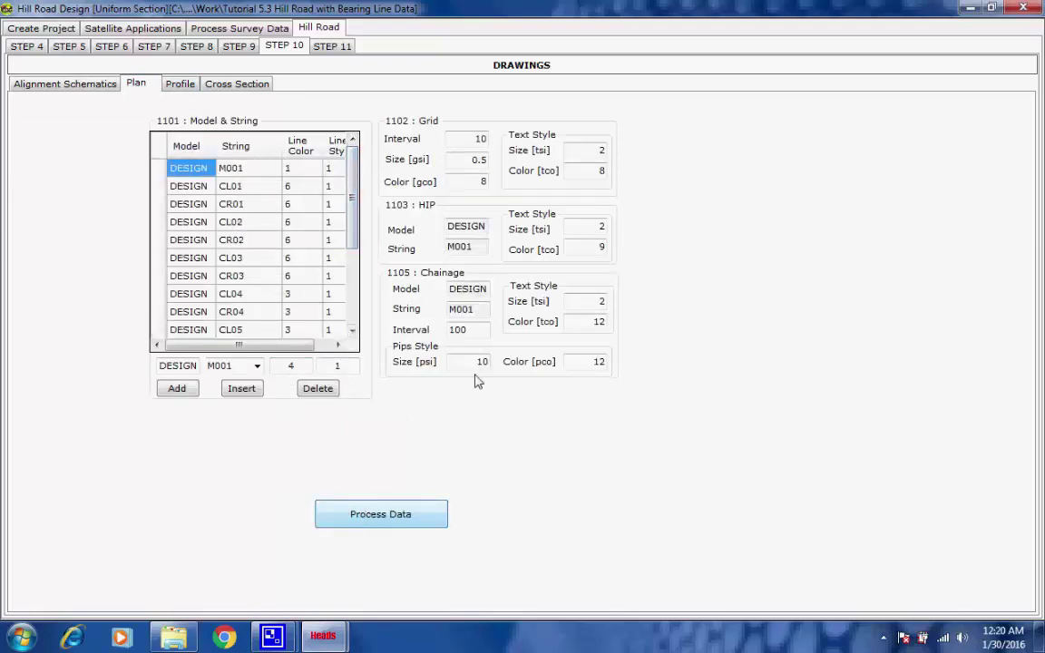
pyautogui.click(441, 233)
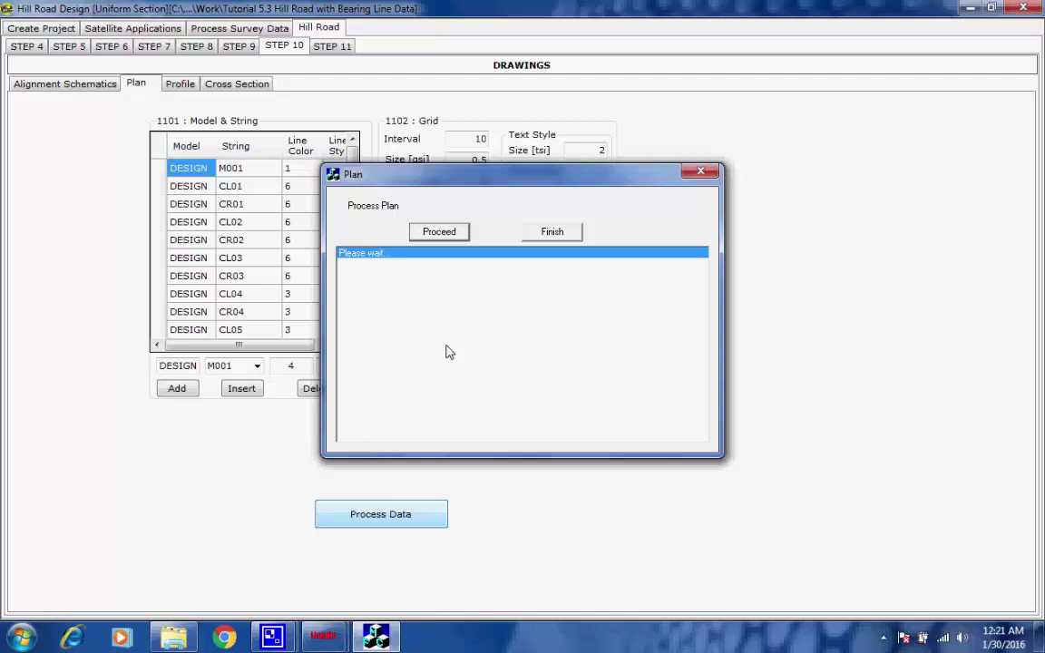
pyautogui.click(645, 415)
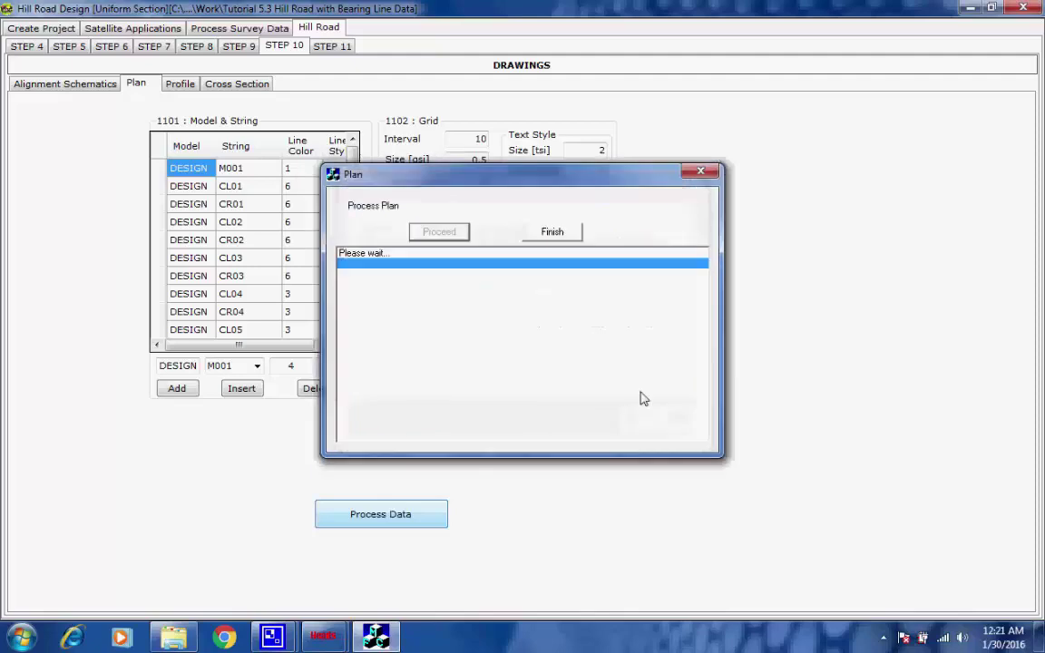
pyautogui.click(558, 233)
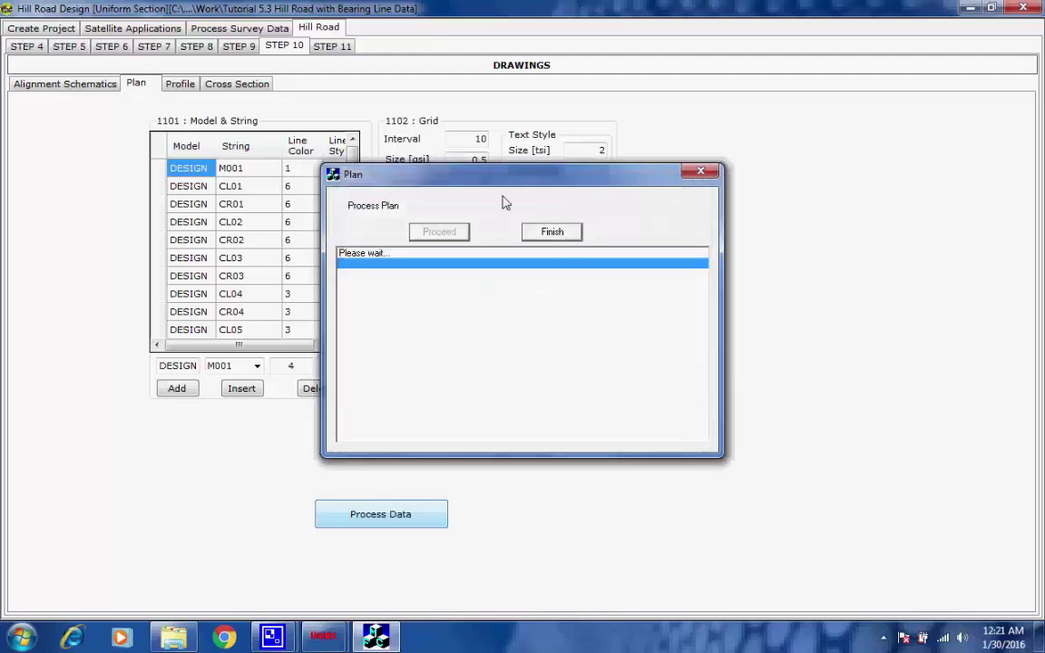
# Examine the master strings and their caption labels listed for the profile drawing
pyautogui.click(186, 87)
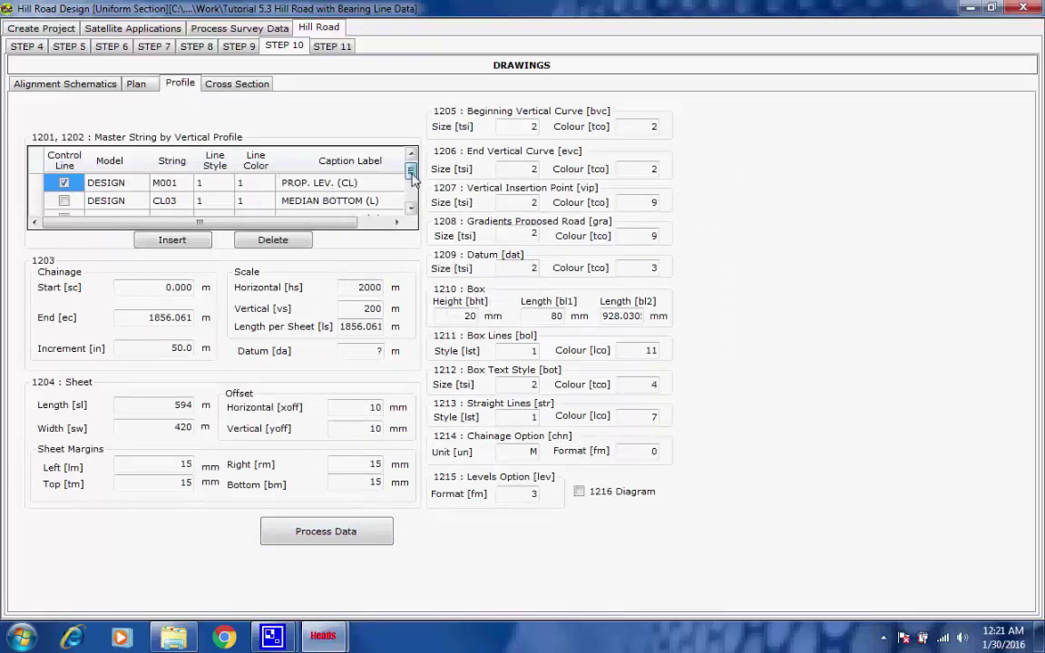
pyautogui.moveTo(410, 170); pyautogui.dragTo(414, 188)
pyautogui.click(411, 209)
pyautogui.click(412, 209)
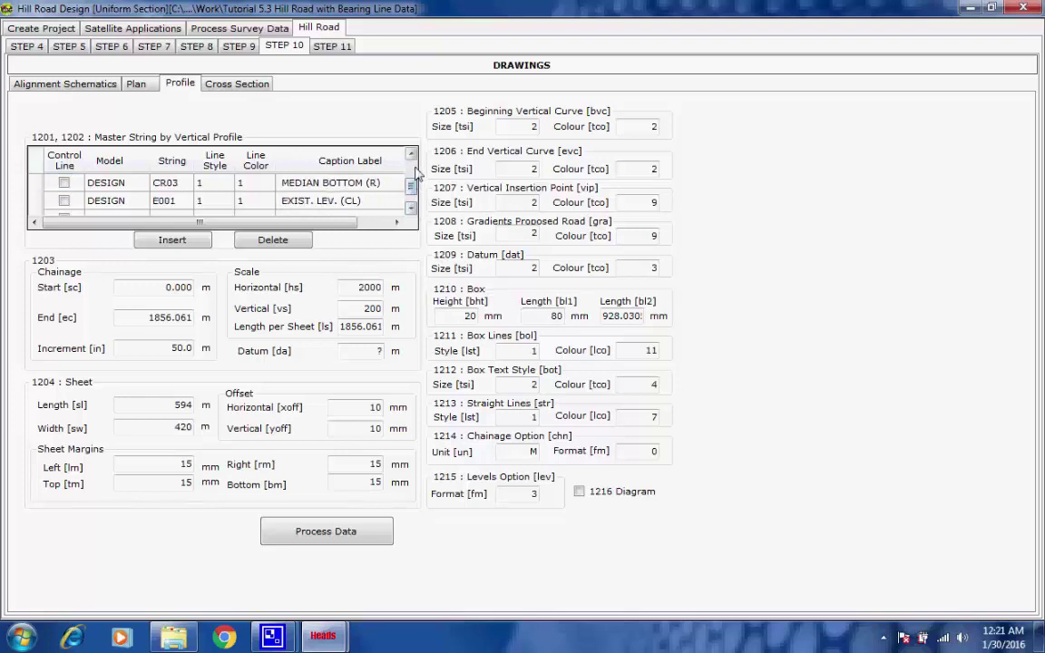
pyautogui.click(412, 208)
pyautogui.click(412, 208)
pyautogui.click(411, 209)
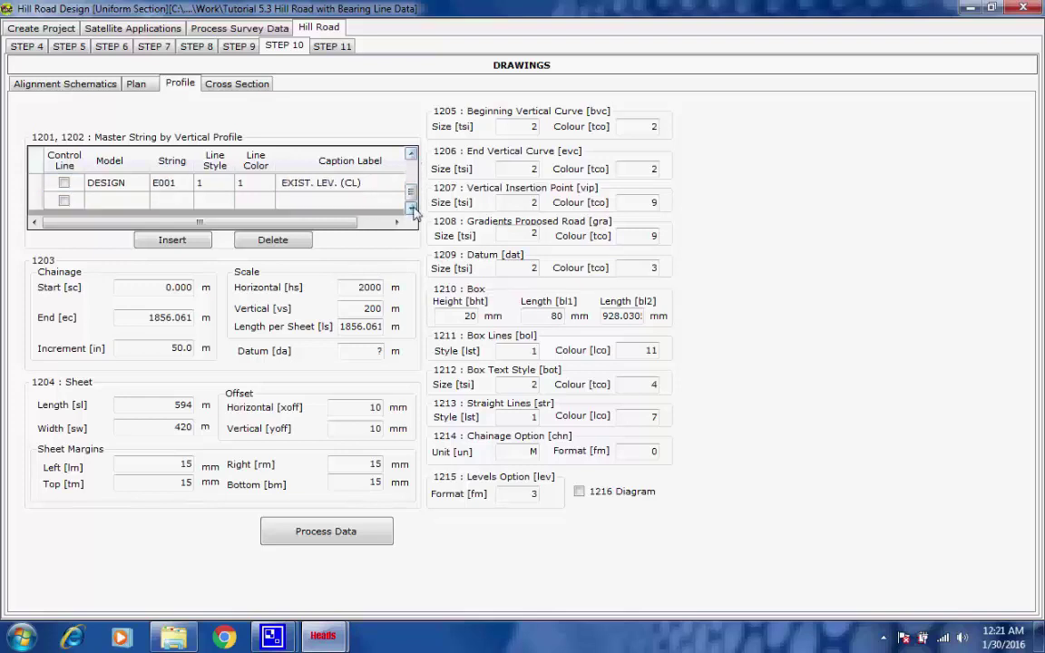
pyautogui.click(411, 156)
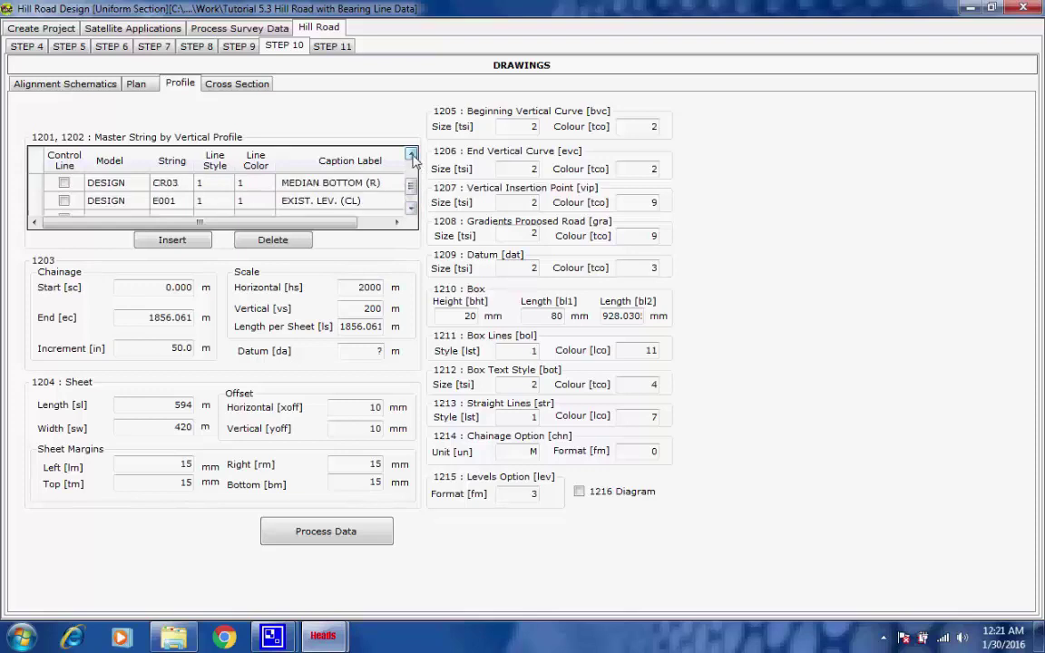
pyautogui.click(412, 156)
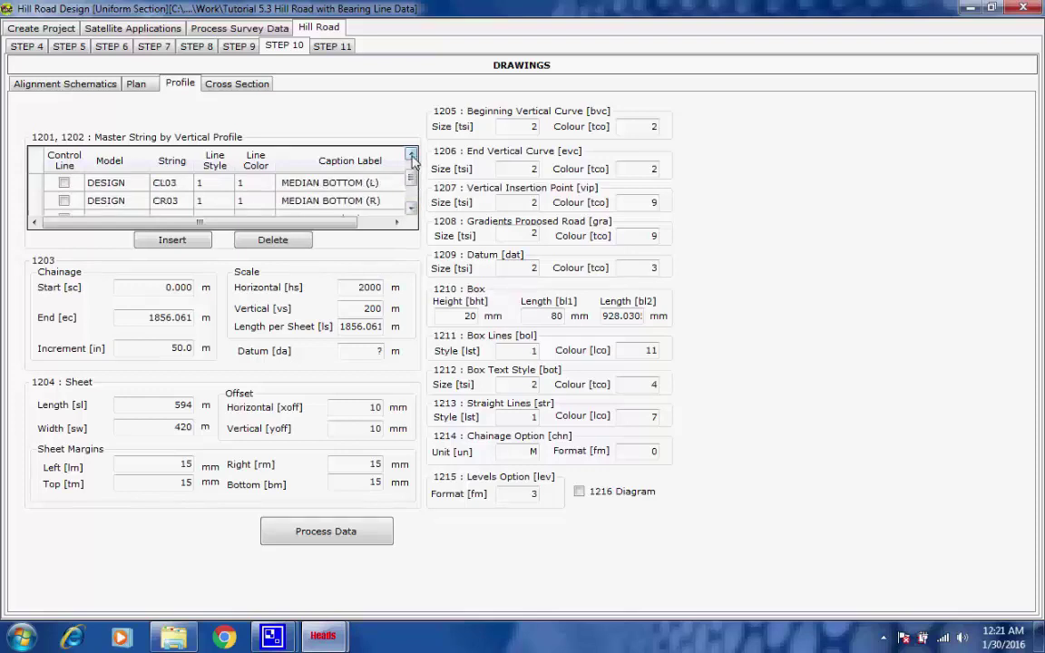
pyautogui.click(411, 156)
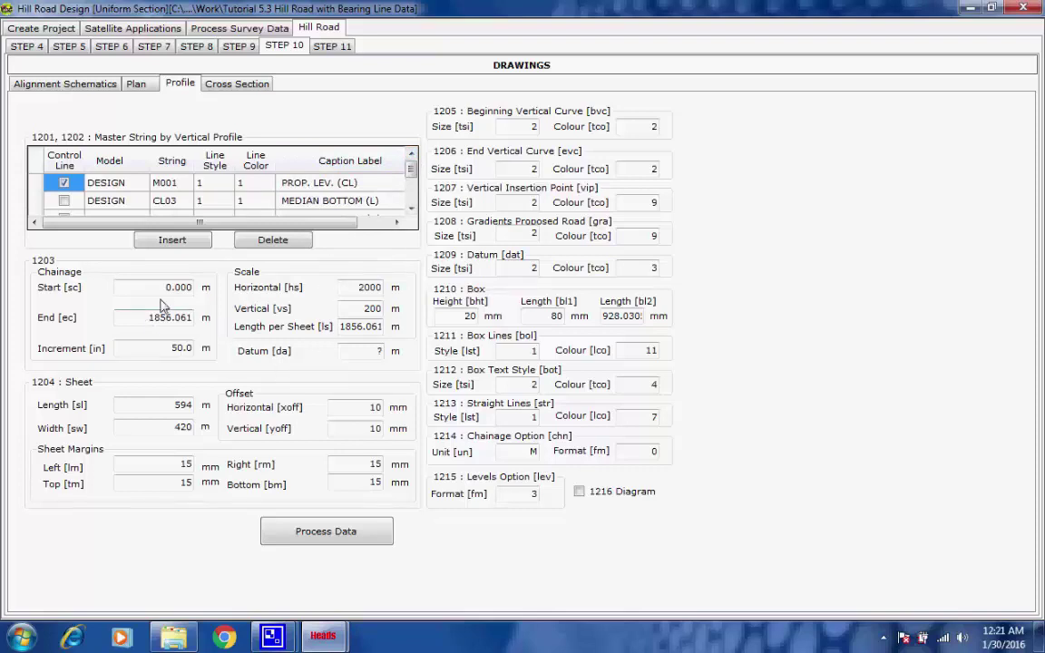
# Review the profile drawing's chainage range, increment, scales and sheet dimensions
pyautogui.moveTo(163, 288); pyautogui.dragTo(192, 287)
pyautogui.press('Tab')
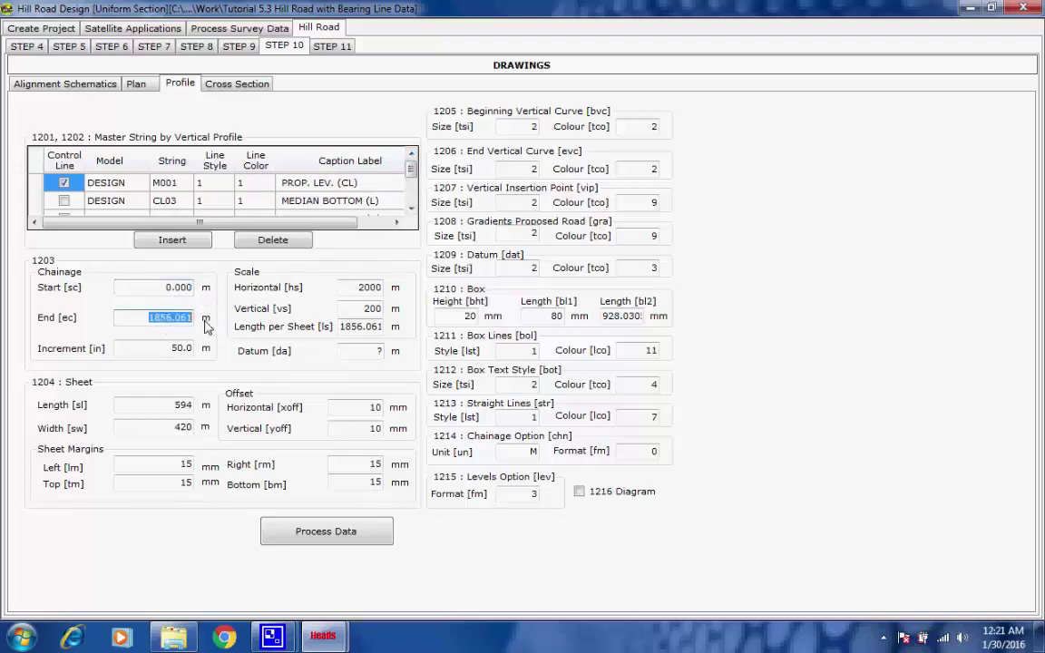
pyautogui.press('Tab')
pyautogui.press('Tab')
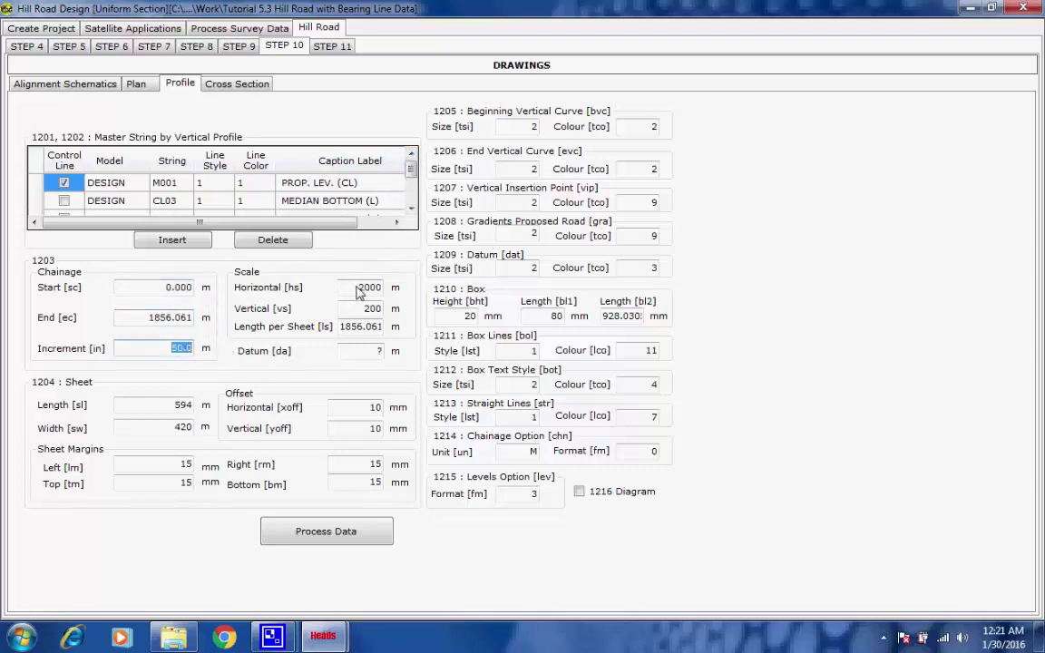
pyautogui.press('Tab')
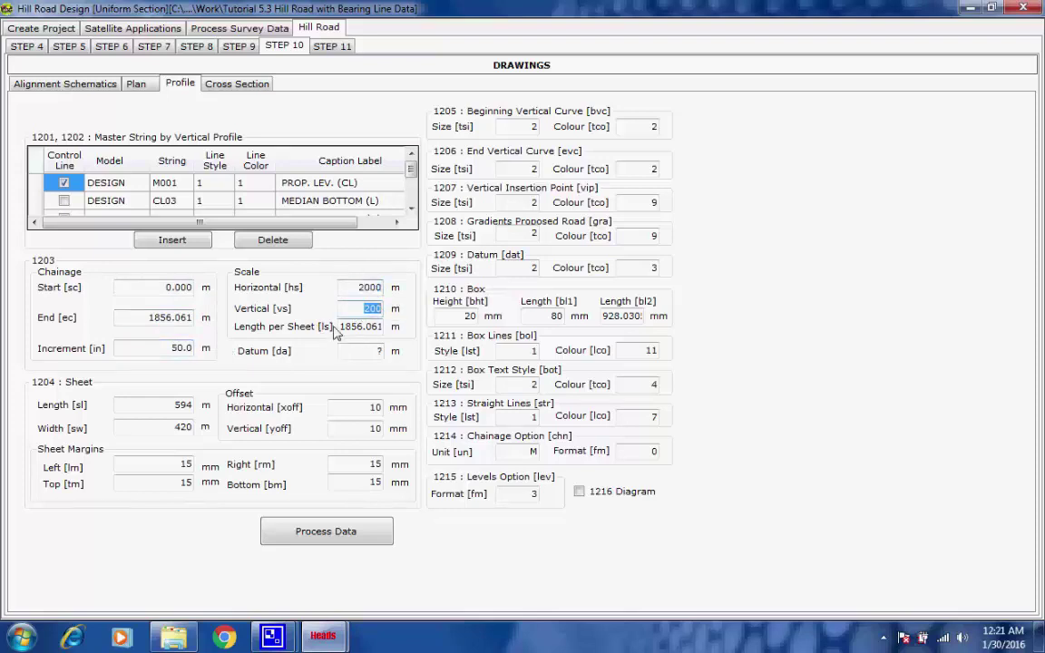
pyautogui.press('Tab')
pyautogui.click(143, 320)
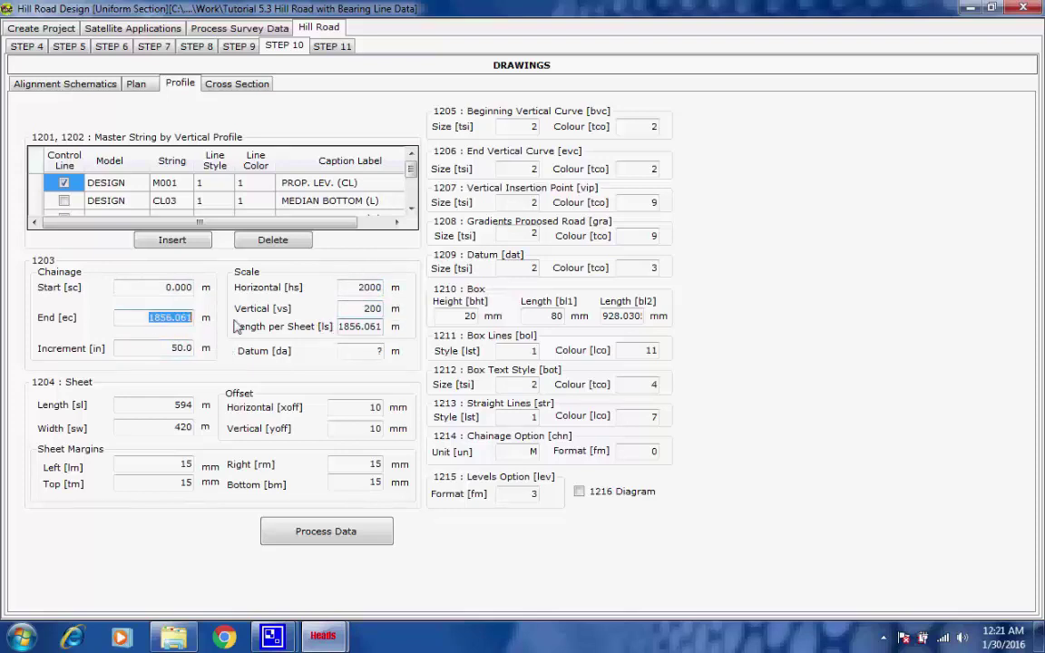
pyautogui.click(186, 350)
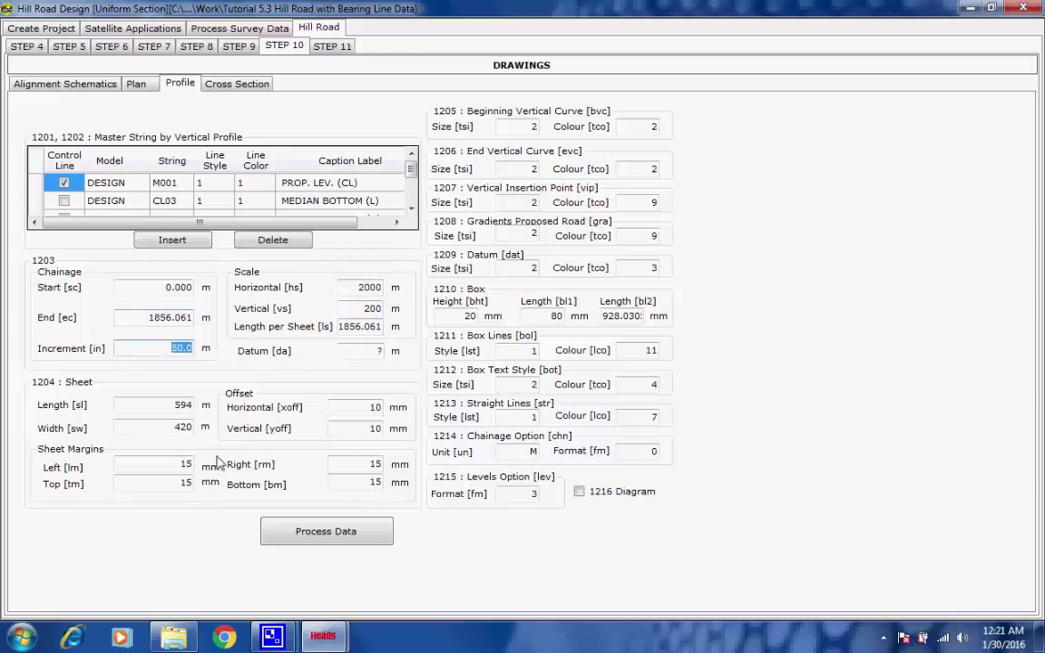
pyautogui.click(180, 404)
pyautogui.click(169, 432)
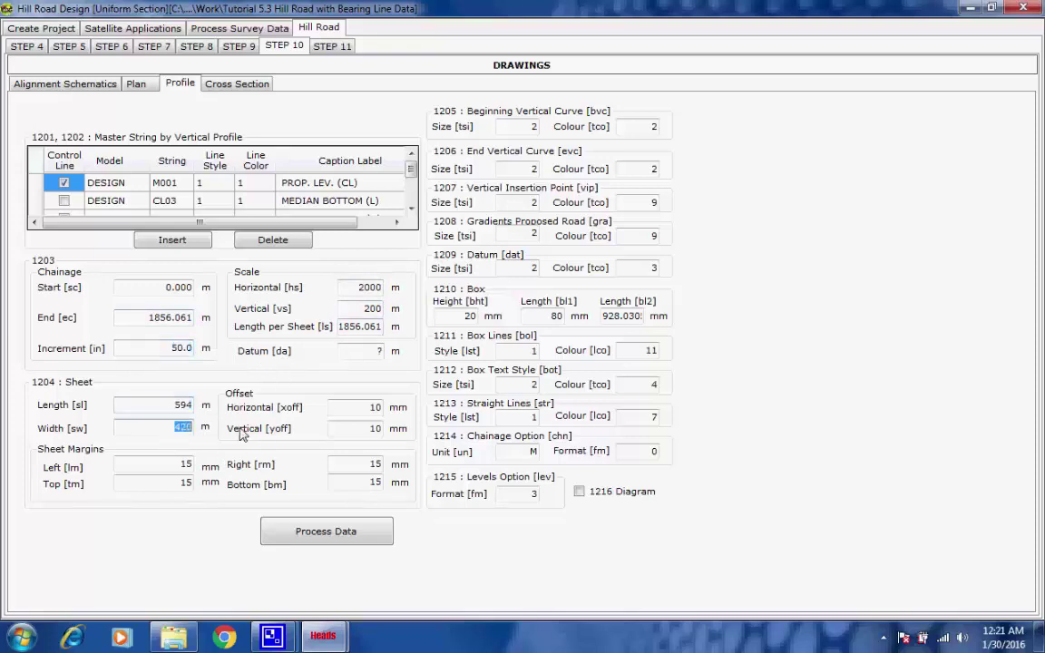
# Process the profile drawing data to create the longitudinal section drawing
pyautogui.click(326, 532)
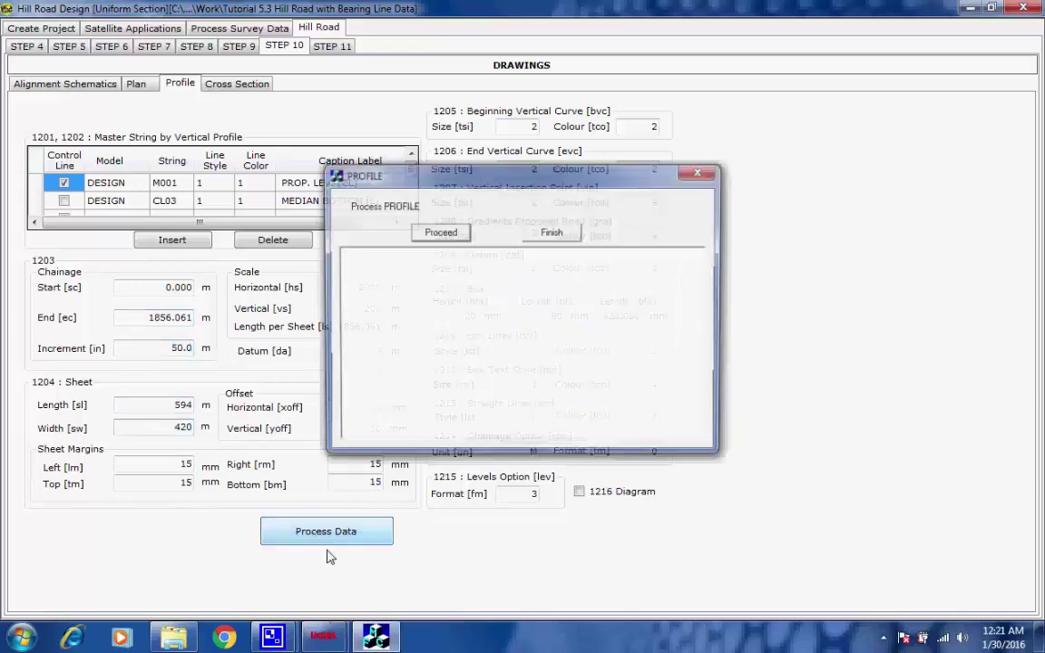
pyautogui.click(441, 233)
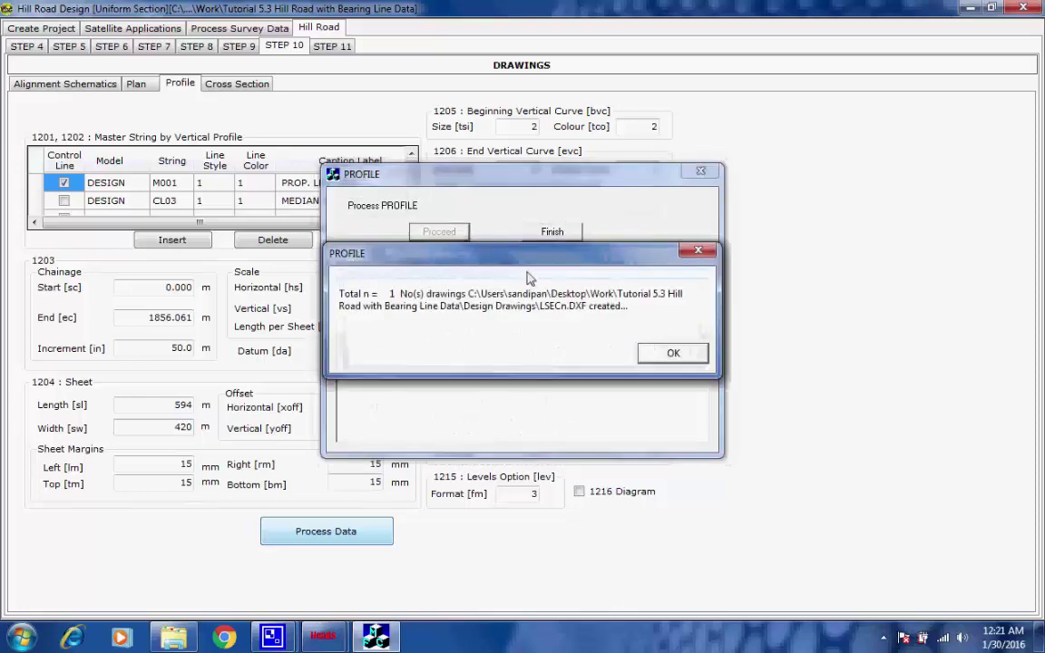
pyautogui.click(671, 352)
pyautogui.click(555, 232)
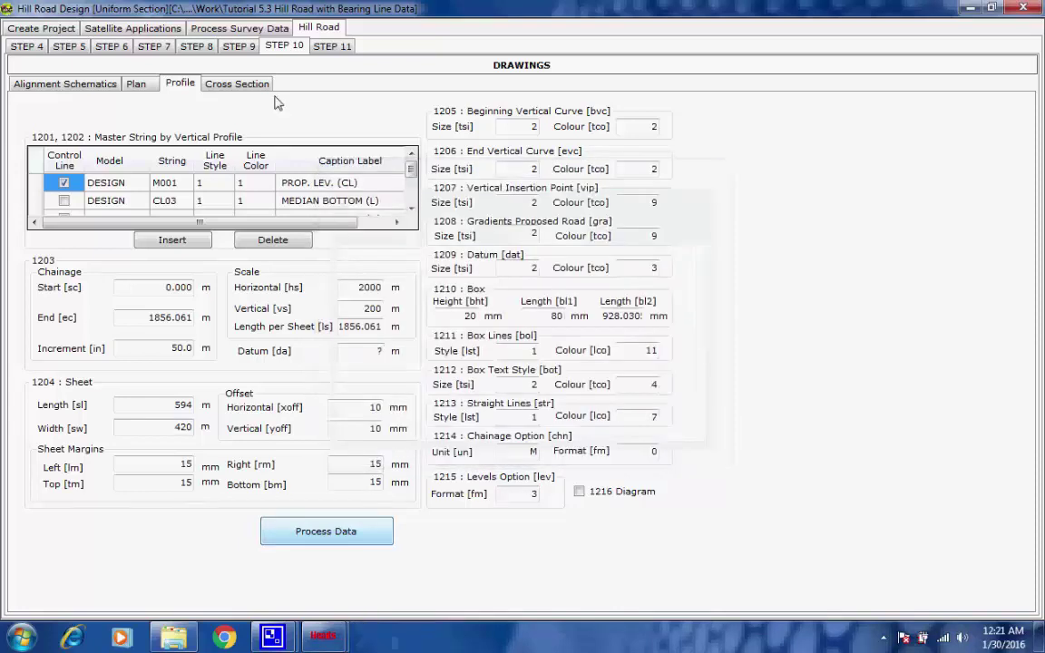
# Review the cross section drawing's chainage range, increment, horizontal and vertical scales, and sheet length and width
pyautogui.click(238, 83)
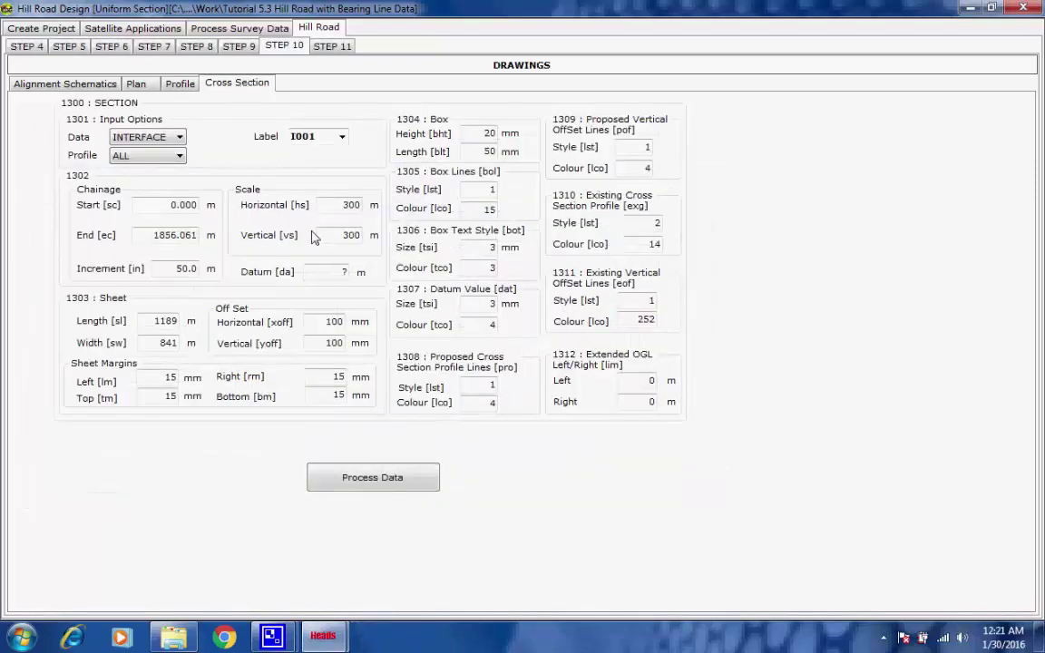
pyautogui.click(172, 207)
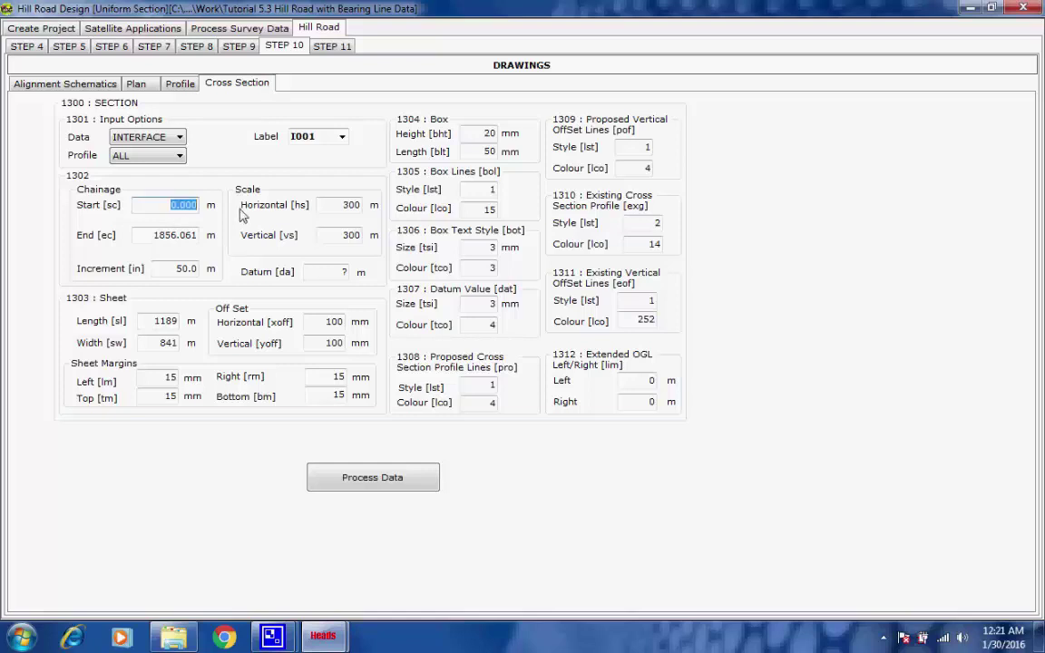
pyautogui.click(158, 237)
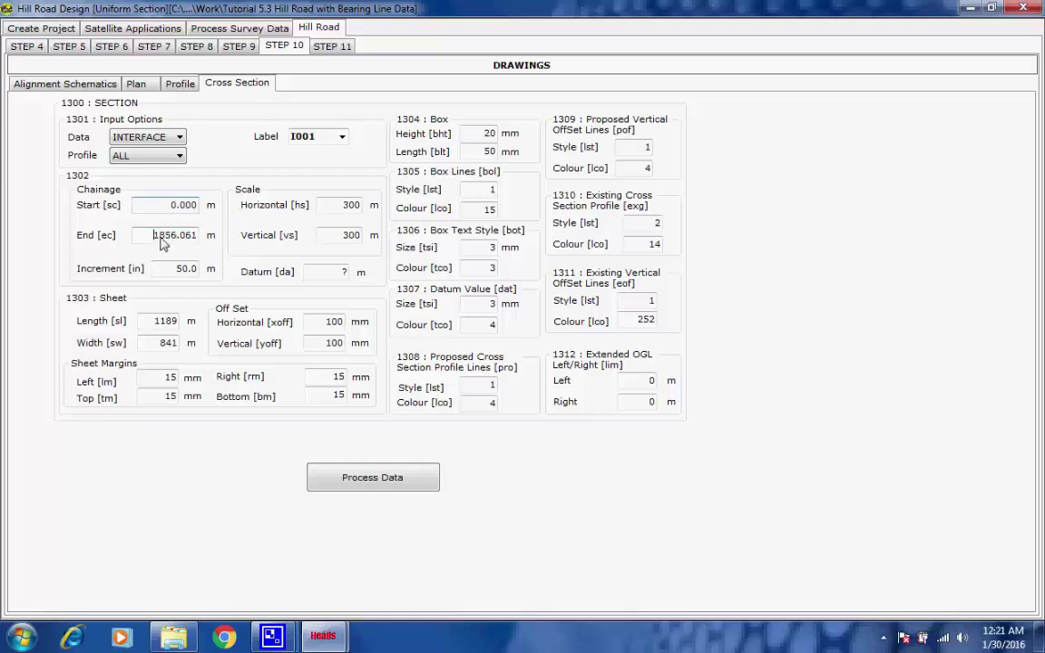
pyautogui.click(175, 272)
pyautogui.click(340, 205)
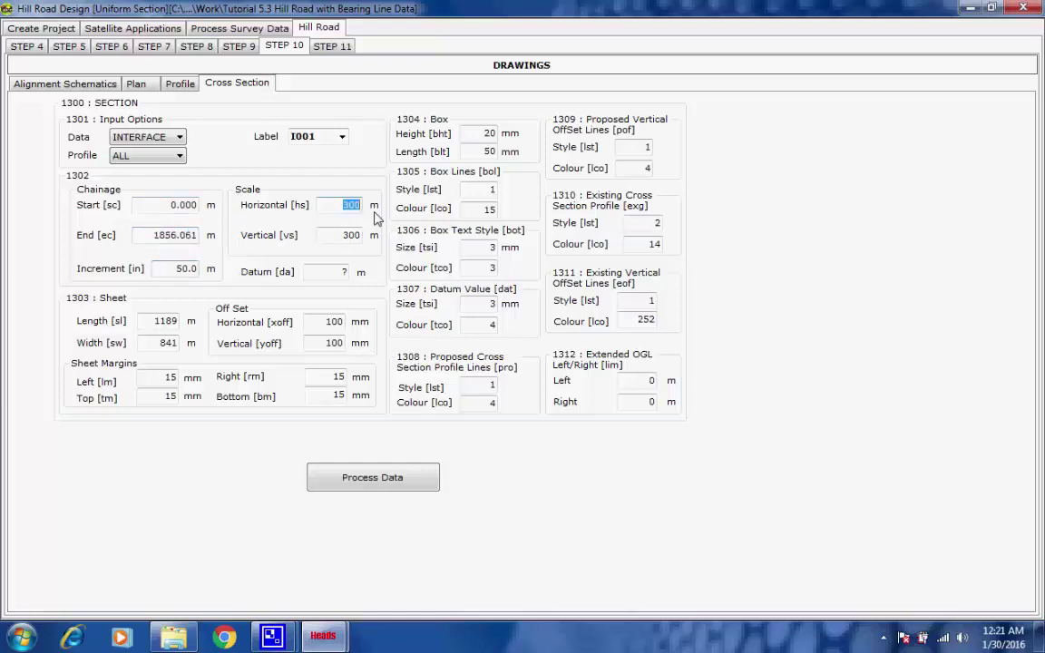
pyautogui.click(341, 236)
pyautogui.click(183, 324)
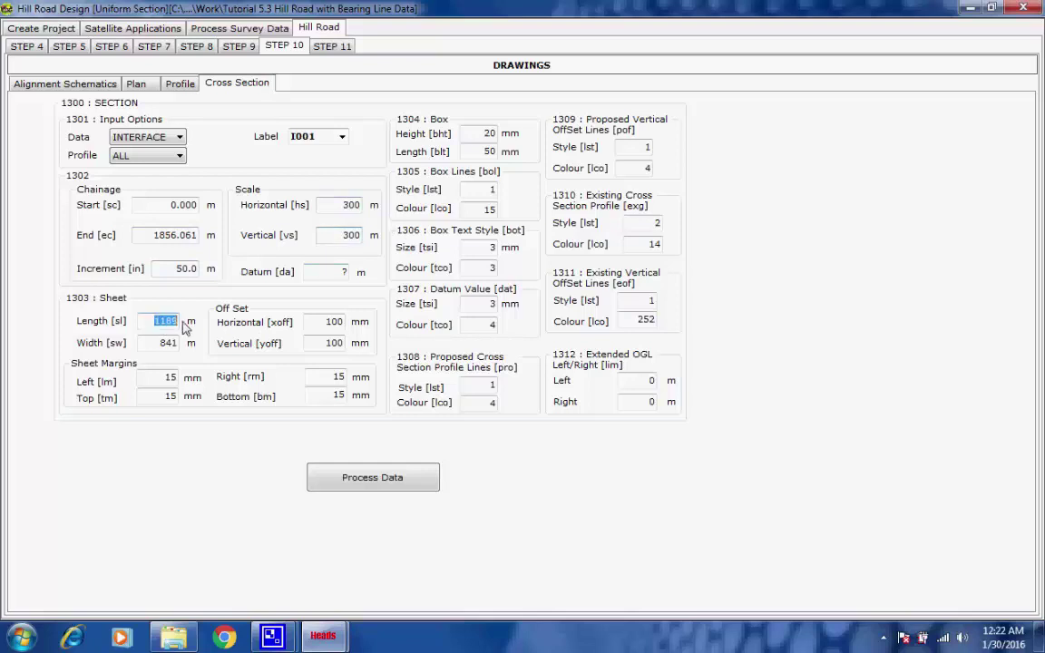
pyautogui.click(164, 344)
# Process the cross section drawing data for interface I001 with the preset chainage, scale and sheet settings
pyautogui.click(350, 481)
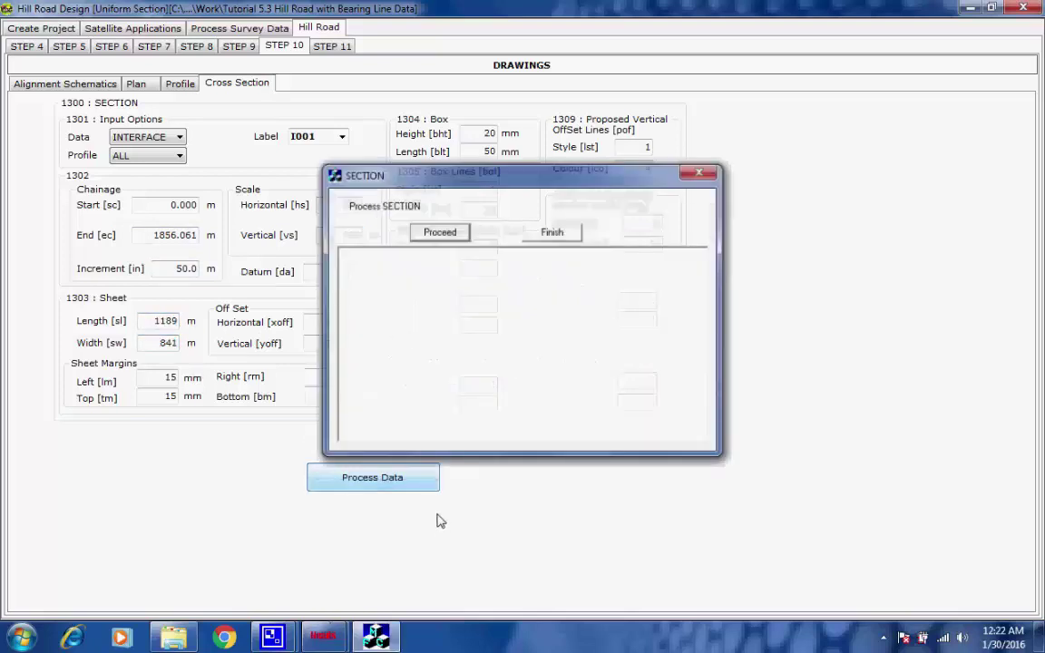
pyautogui.click(437, 234)
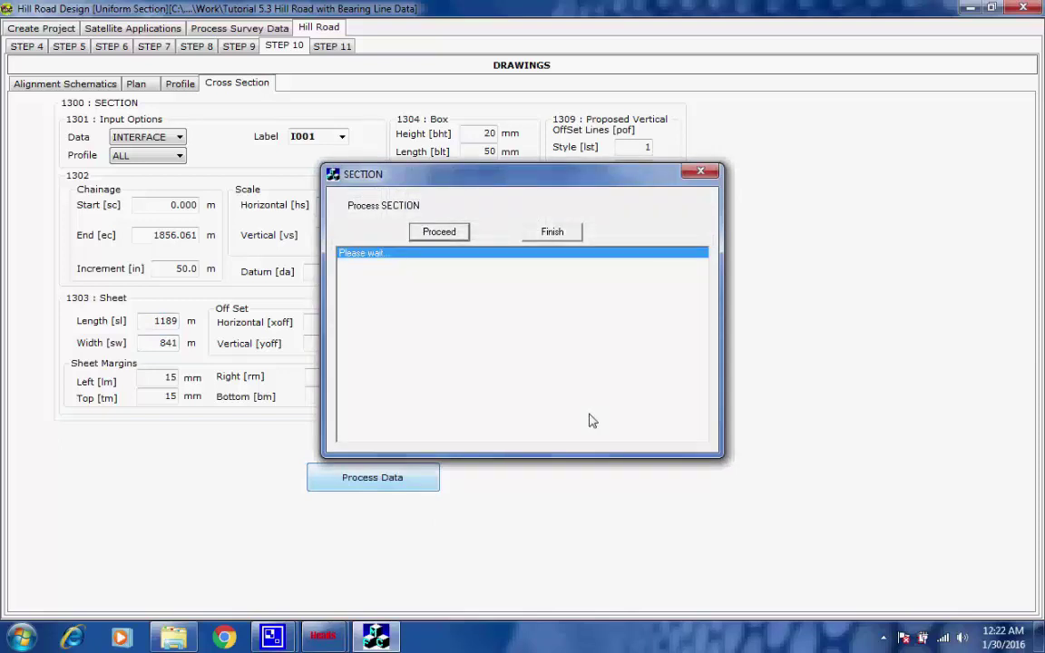
pyautogui.click(666, 345)
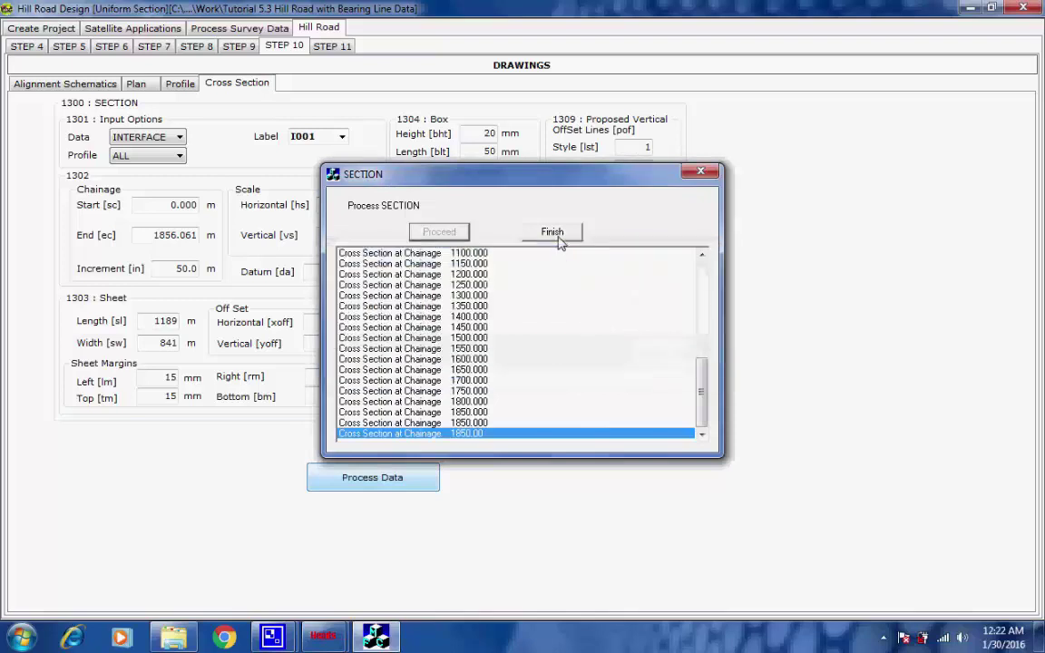
pyautogui.click(555, 234)
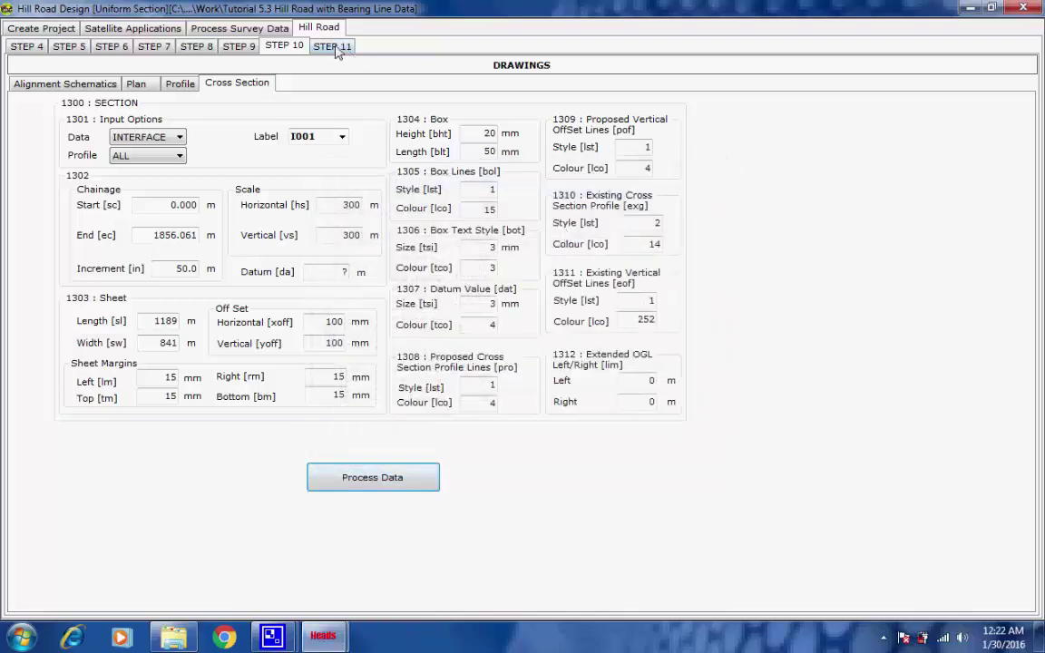
# Create the project data file from the processed design steps
pyautogui.click(334, 46)
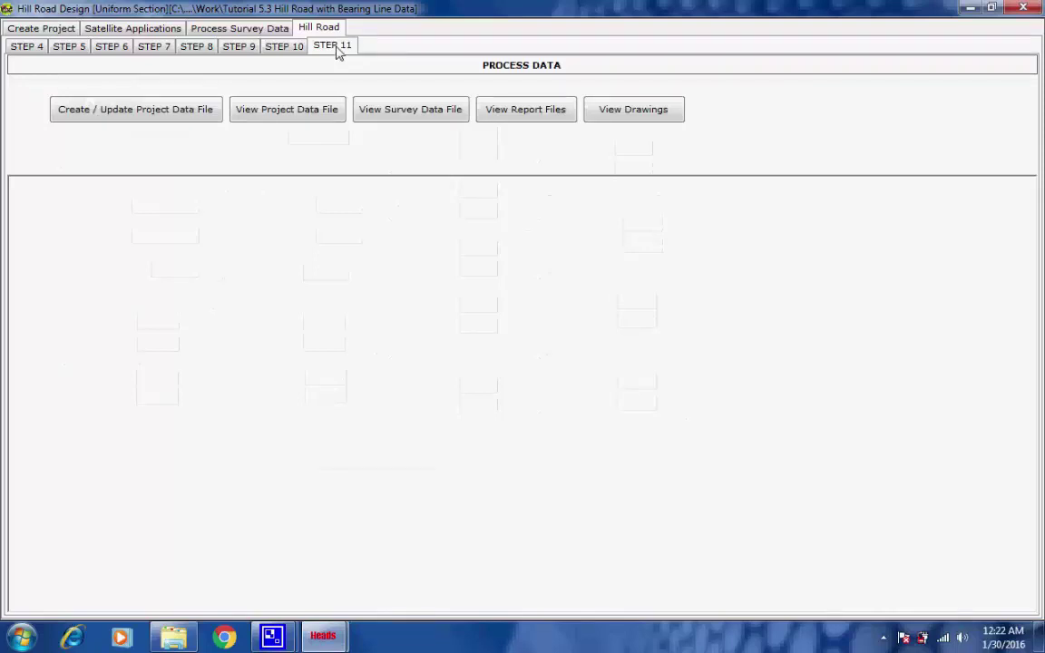
pyautogui.click(183, 113)
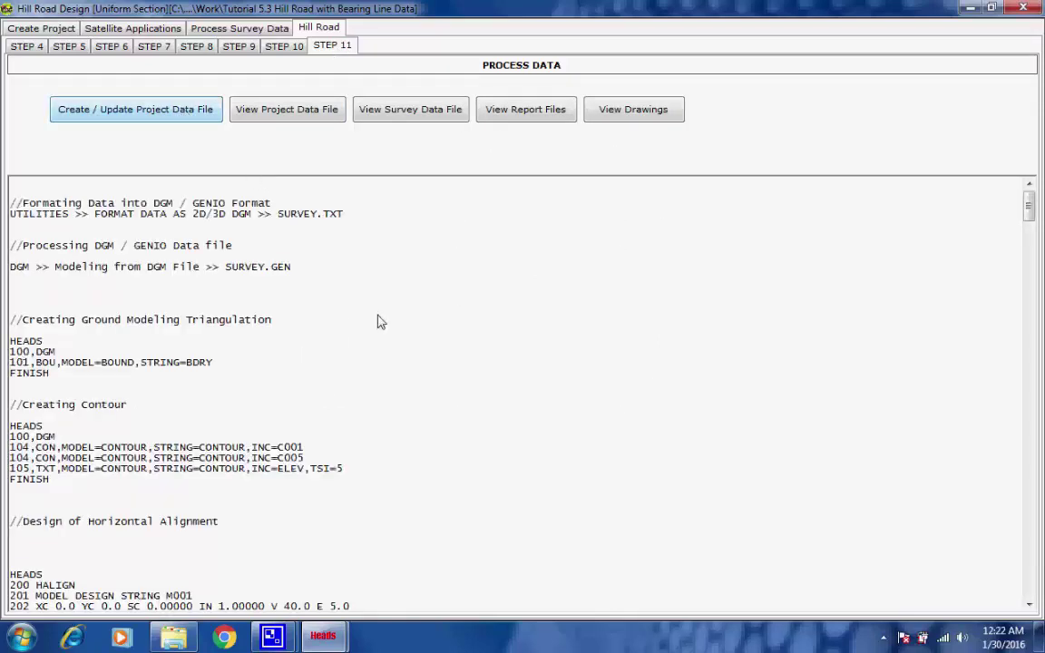
pyautogui.click(673, 377)
# View the project data file through to its end and the bearing line survey data file, closing each one
pyautogui.click(314, 113)
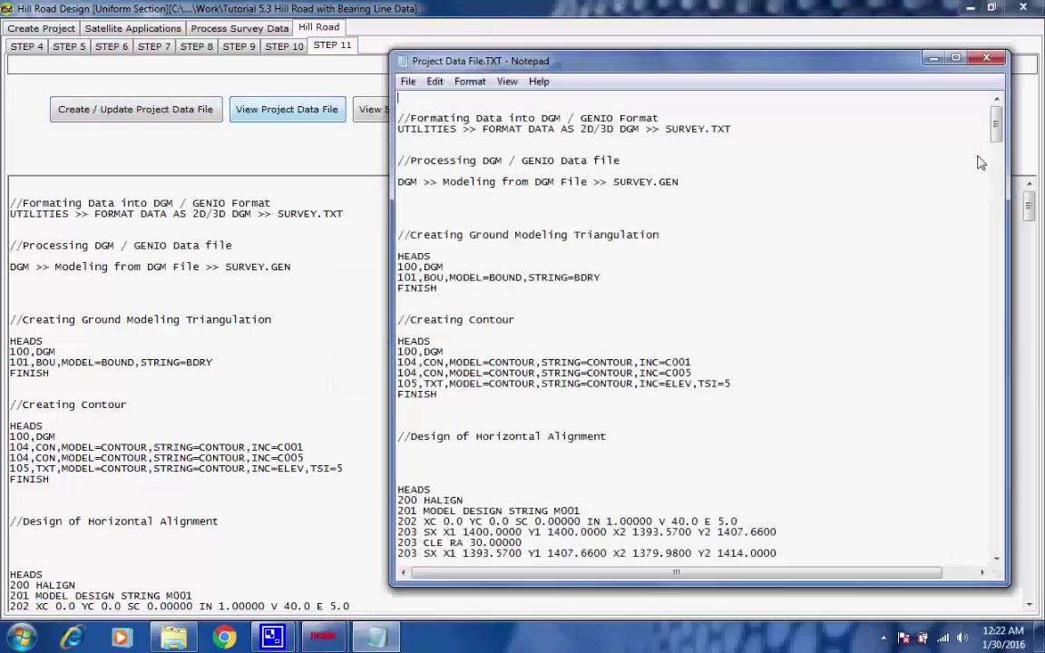
pyautogui.moveTo(996, 125); pyautogui.dragTo(1007, 533)
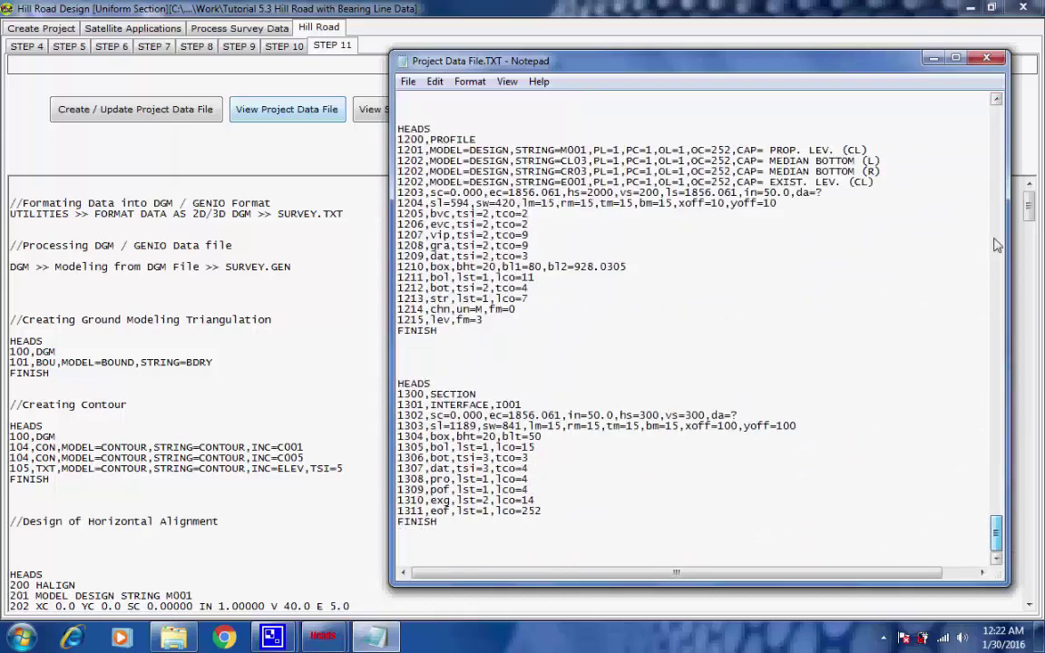
pyautogui.click(985, 58)
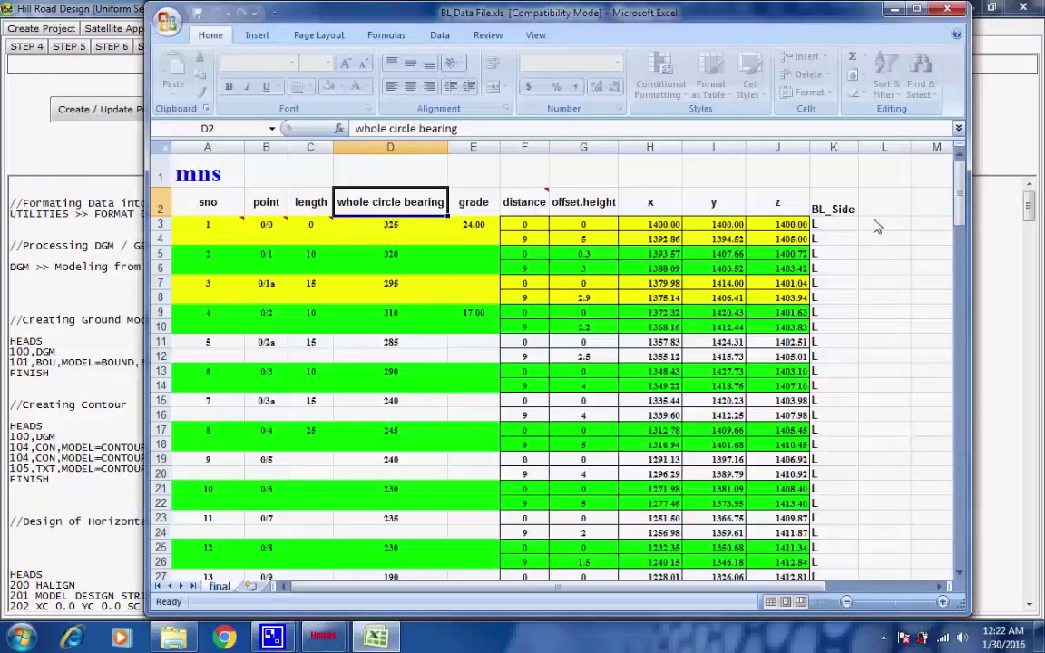
pyautogui.moveTo(961, 187); pyautogui.dragTo(871, 272)
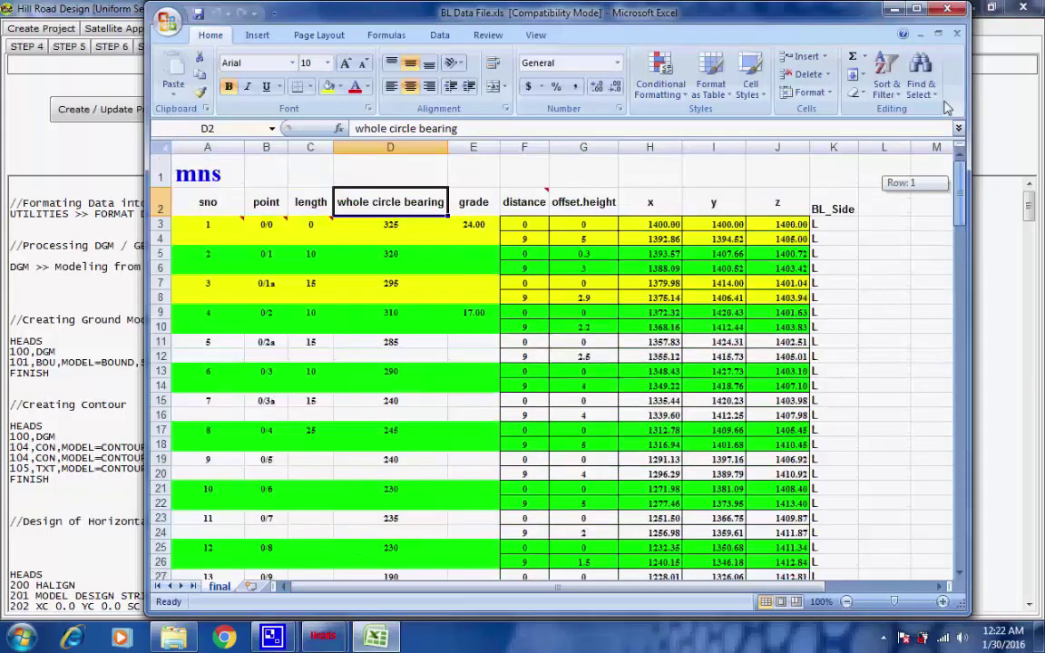
pyautogui.click(874, 9)
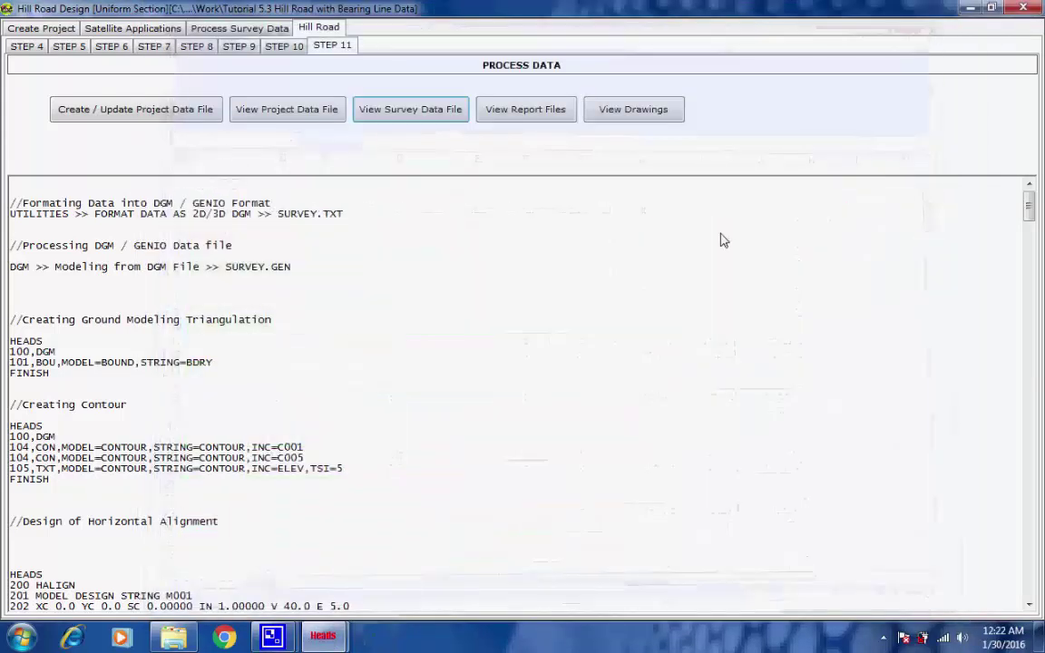
# Read the processed reports HALIGNMENT.REP and VALIGNMENT.REP through to their ends, returning to the start of the vertical alignment report
pyautogui.click(531, 112)
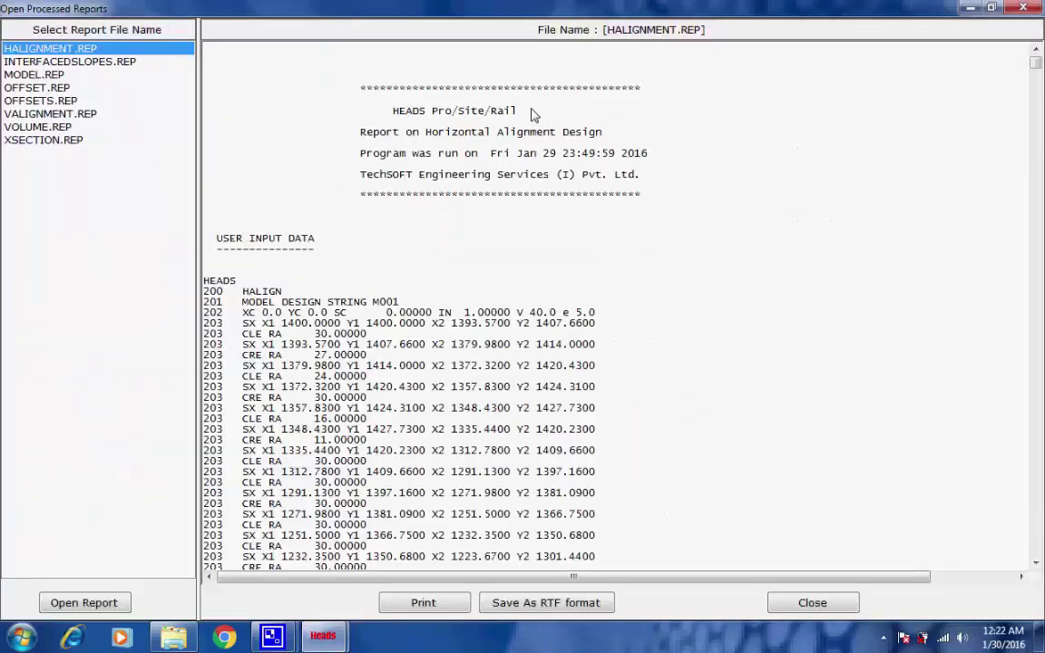
pyautogui.moveTo(1035, 62); pyautogui.dragTo(1039, 566)
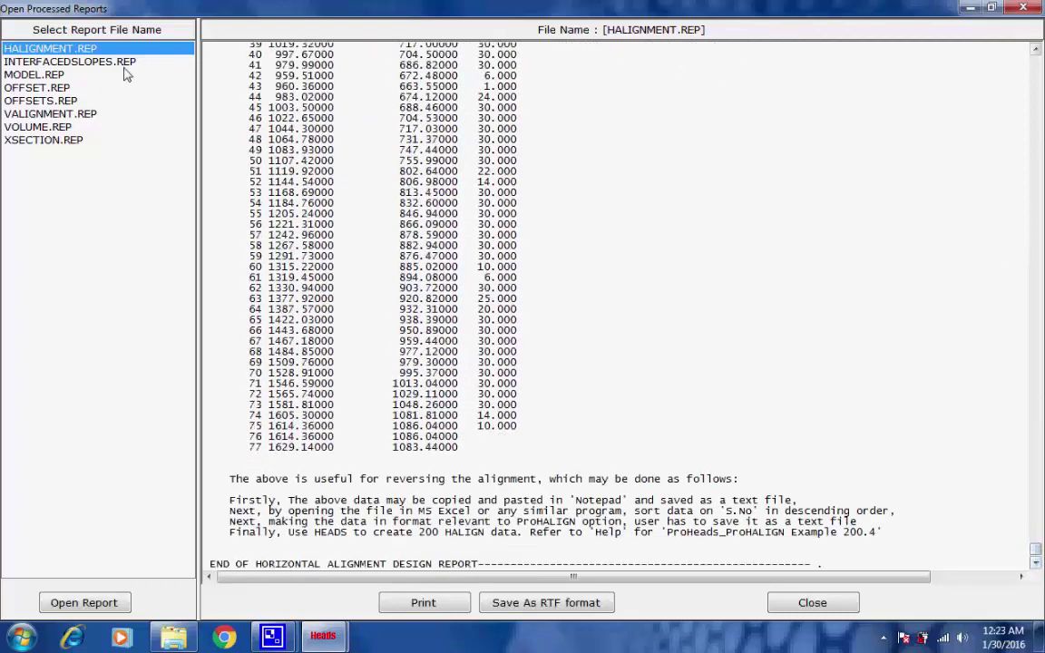
pyautogui.click(56, 113)
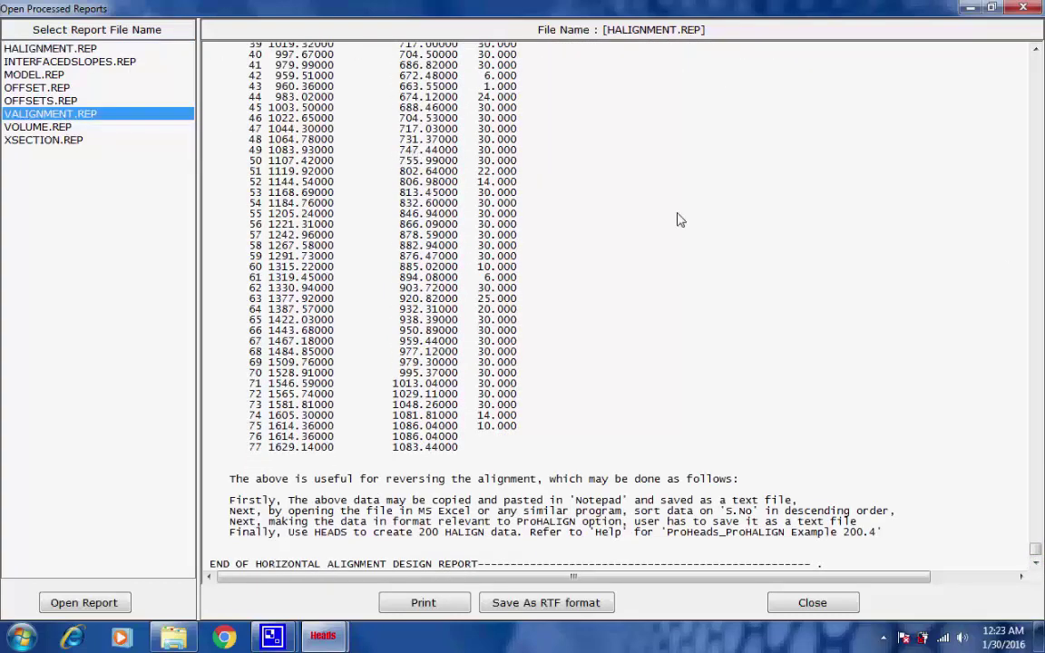
pyautogui.moveTo(1034, 548); pyautogui.dragTo(1025, 43)
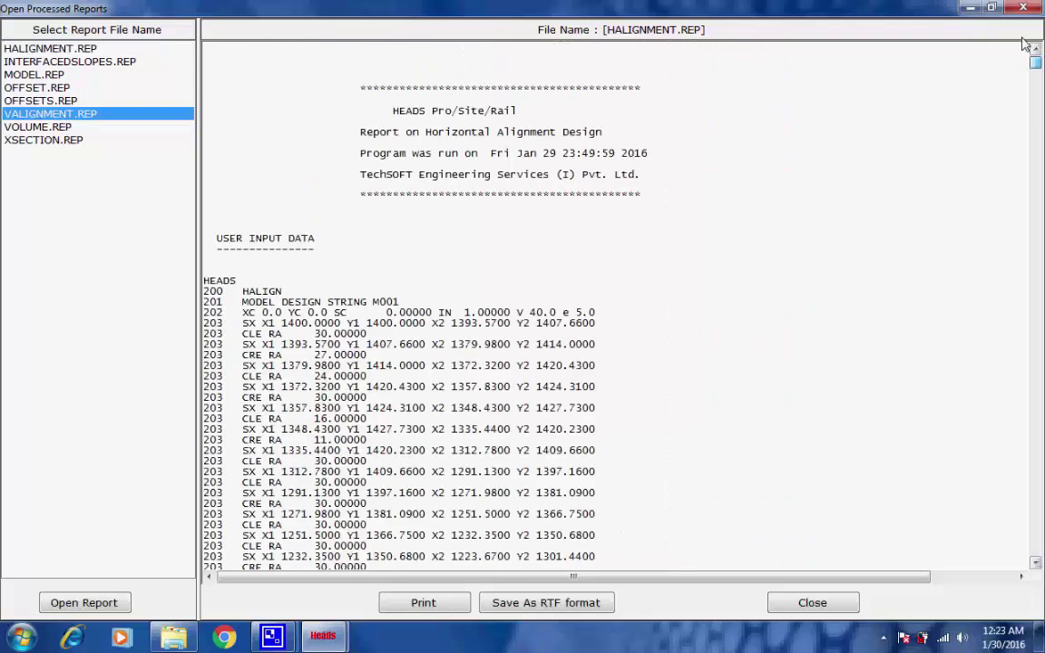
pyautogui.doubleClick(65, 120)
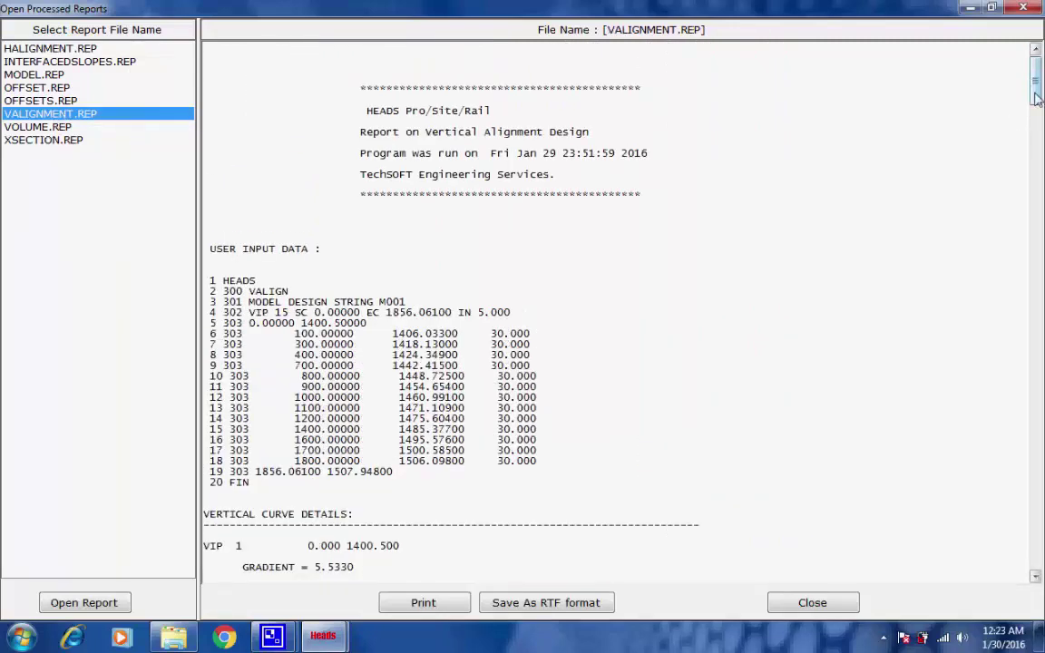
pyautogui.moveTo(1036, 98); pyautogui.dragTo(1041, 560)
pyautogui.hotkey('ctrl', 'Home')
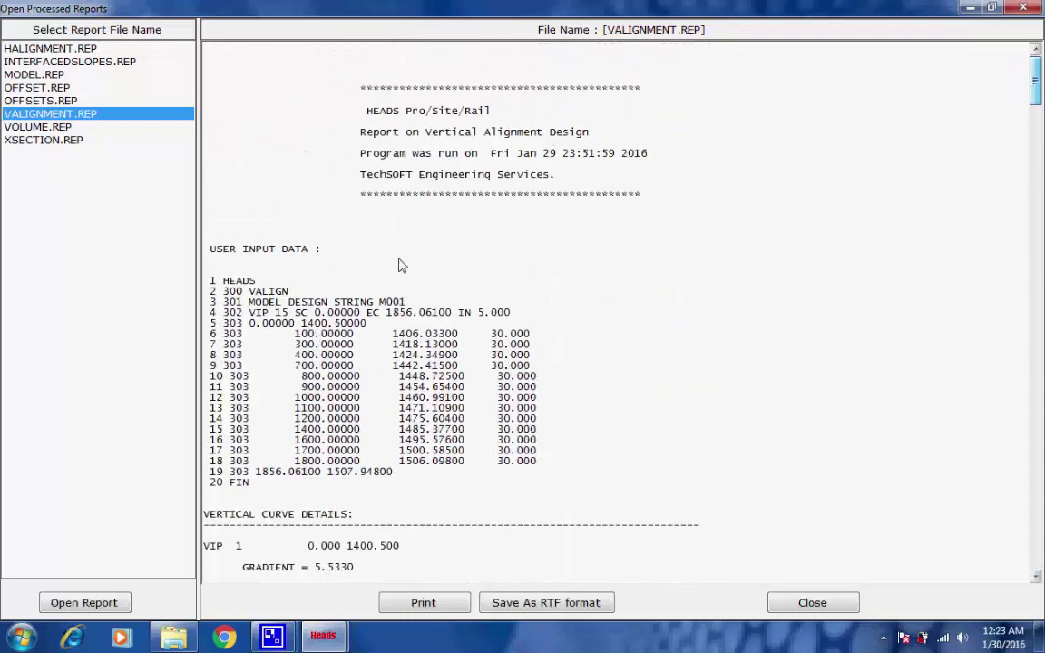